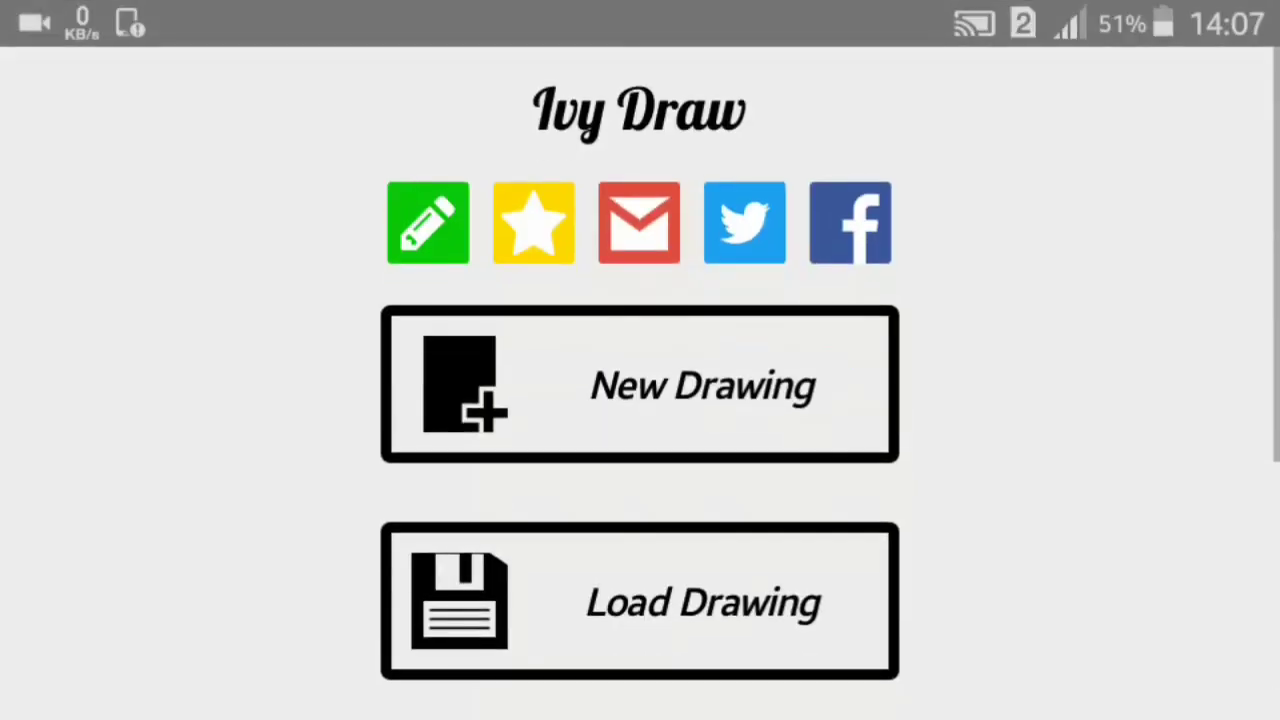
# Create a new Ivy Draw drawing, accepting the default page size.
pyautogui.click(735, 400)
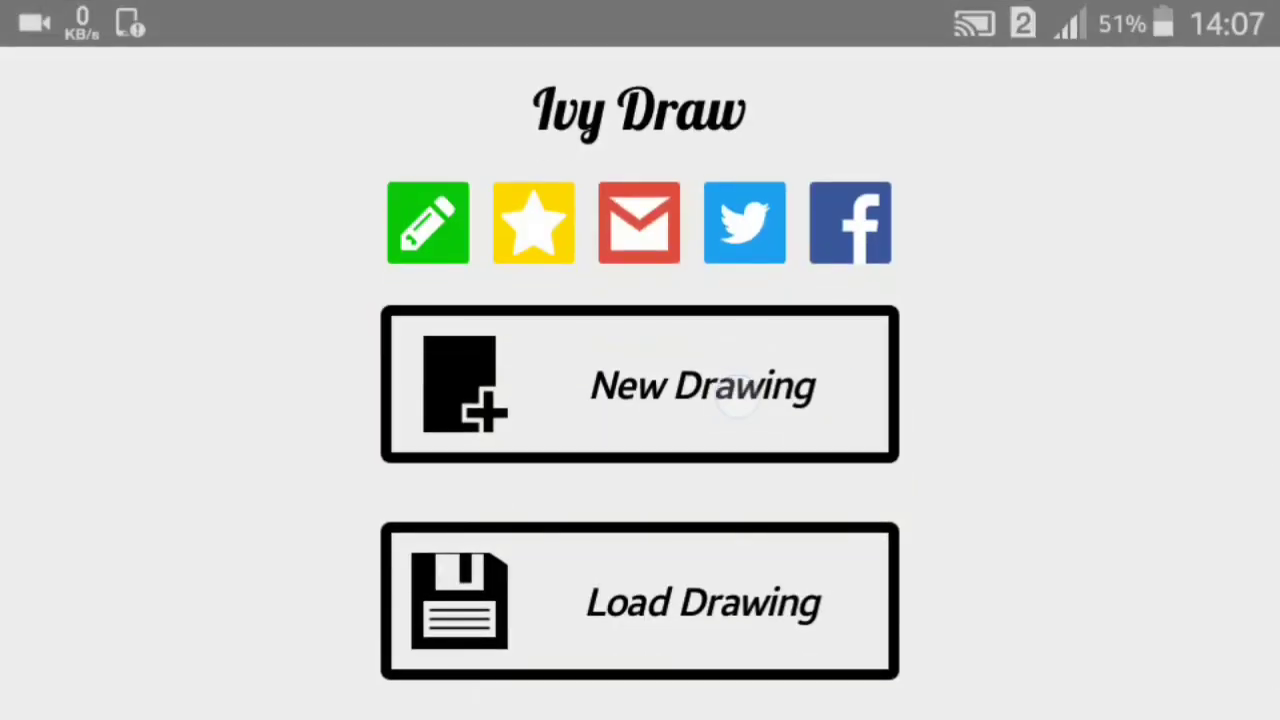
pyautogui.click(820, 577)
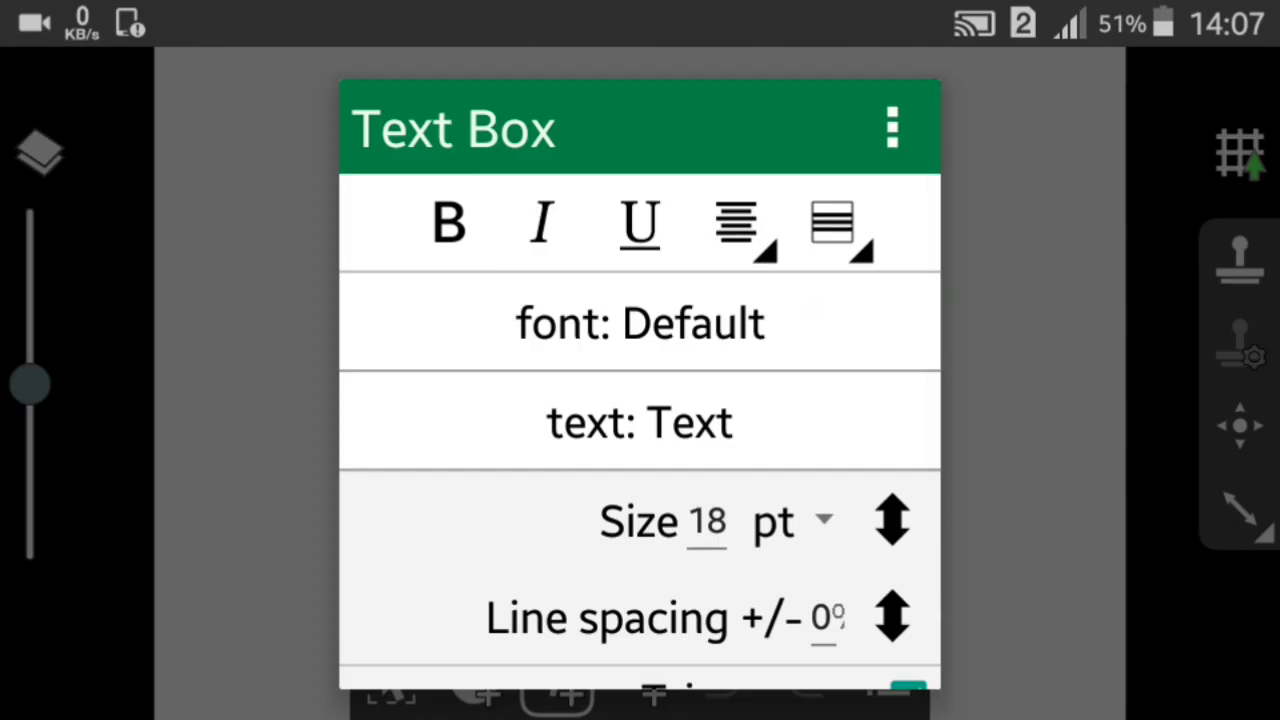
# Set the text box font to Demonized and replace the placeholder text with 63.
pyautogui.click(640, 322)
pyautogui.click(640, 440)
pyautogui.click(778, 450)
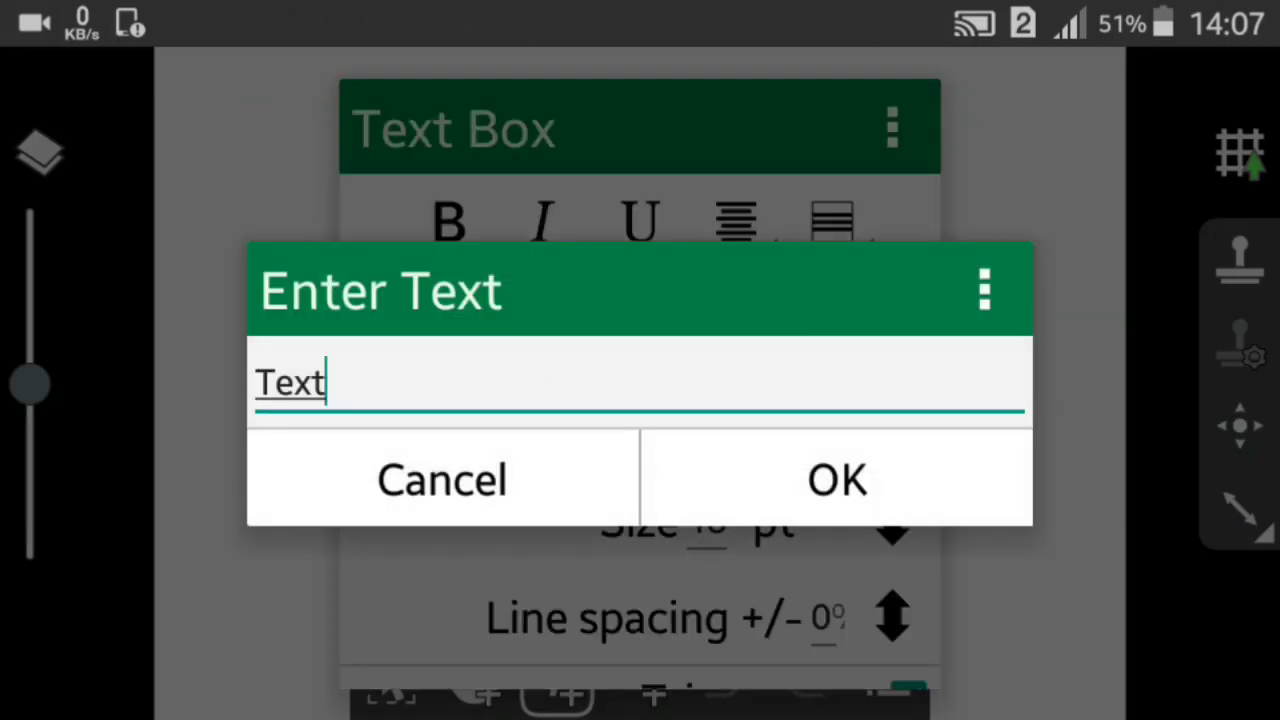
pyautogui.click(640, 383)
pyautogui.press('BackSpace')
pyautogui.press('BackSpace')
pyautogui.press('BackSpace')
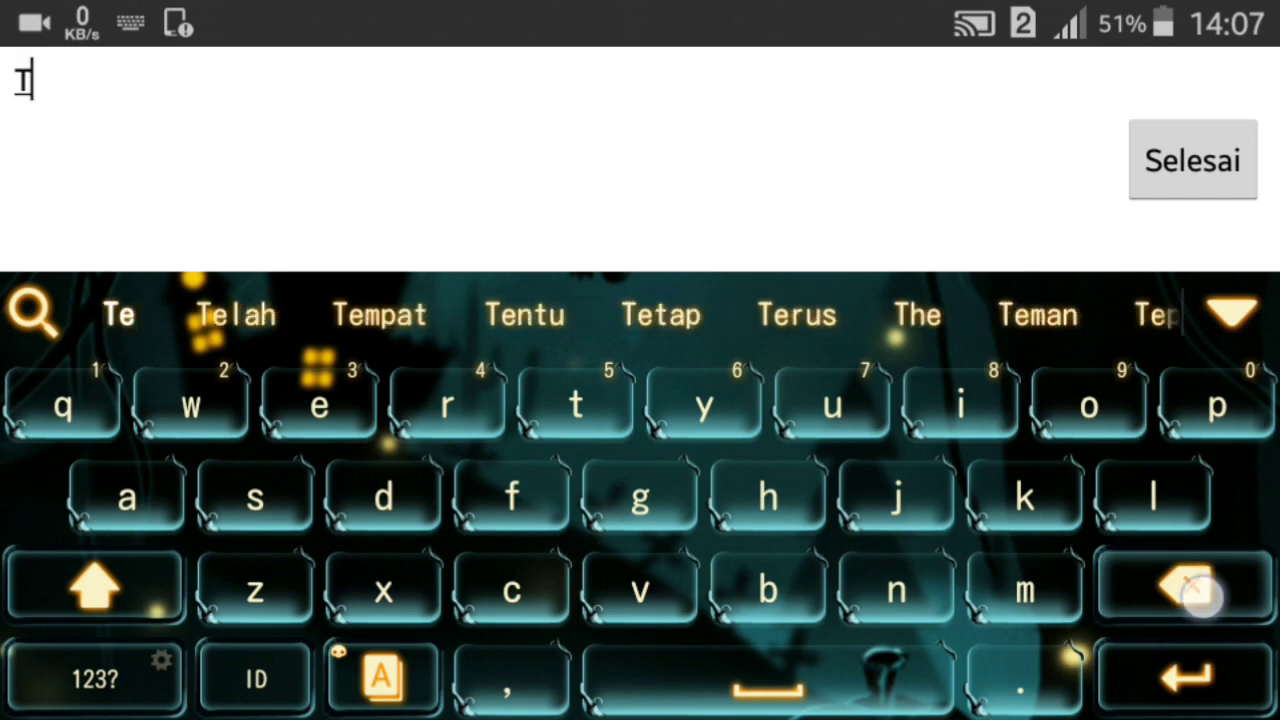
pyautogui.press('BackSpace')
pyautogui.write('6')
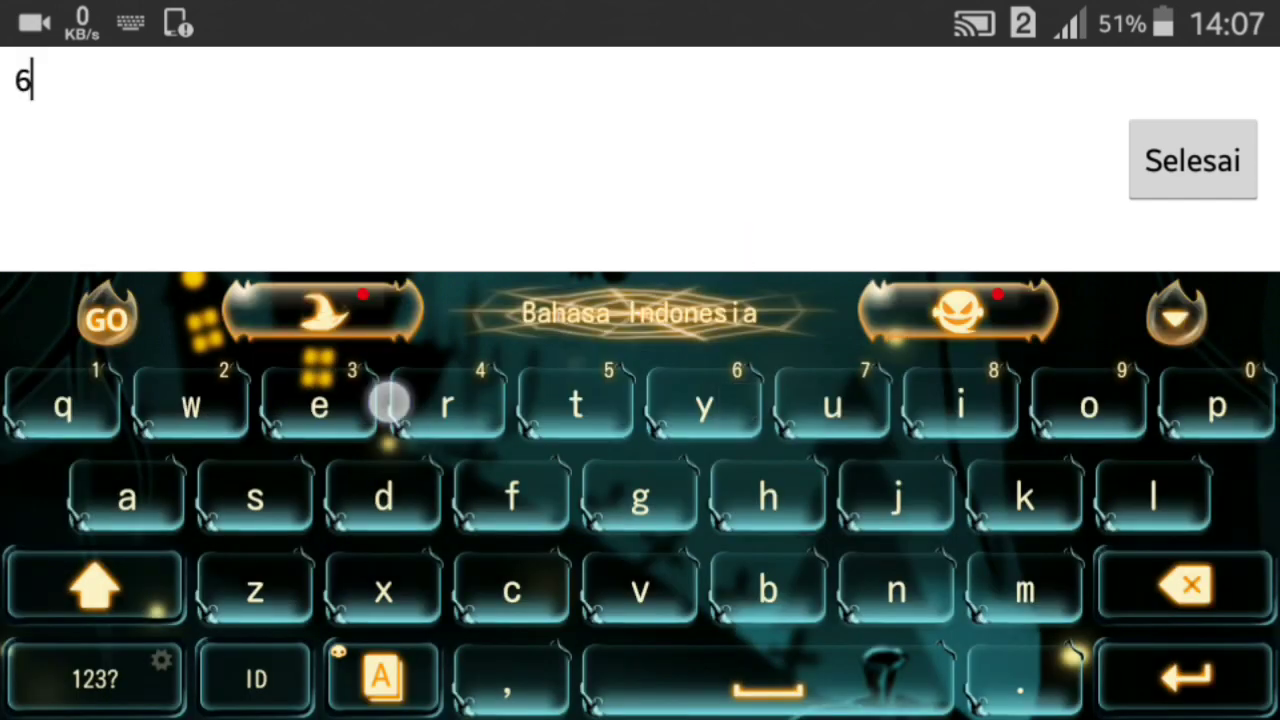
pyautogui.write('3')
pyautogui.click(1200, 163)
pyautogui.click(914, 471)
# Set the text size to 400 pt and confirm the text box settings.
pyautogui.moveTo(827, 481); pyautogui.dragTo(846, 337)
pyautogui.click(707, 393)
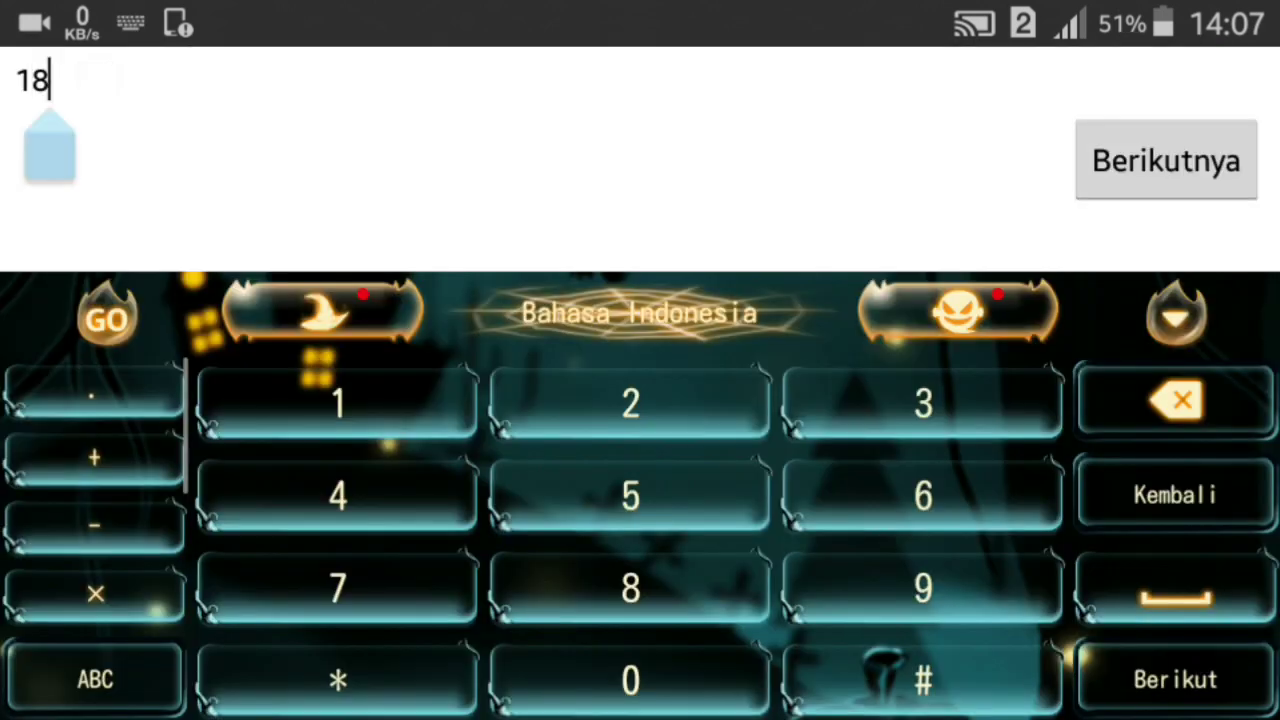
pyautogui.press('BackSpace')
pyautogui.press('BackSpace')
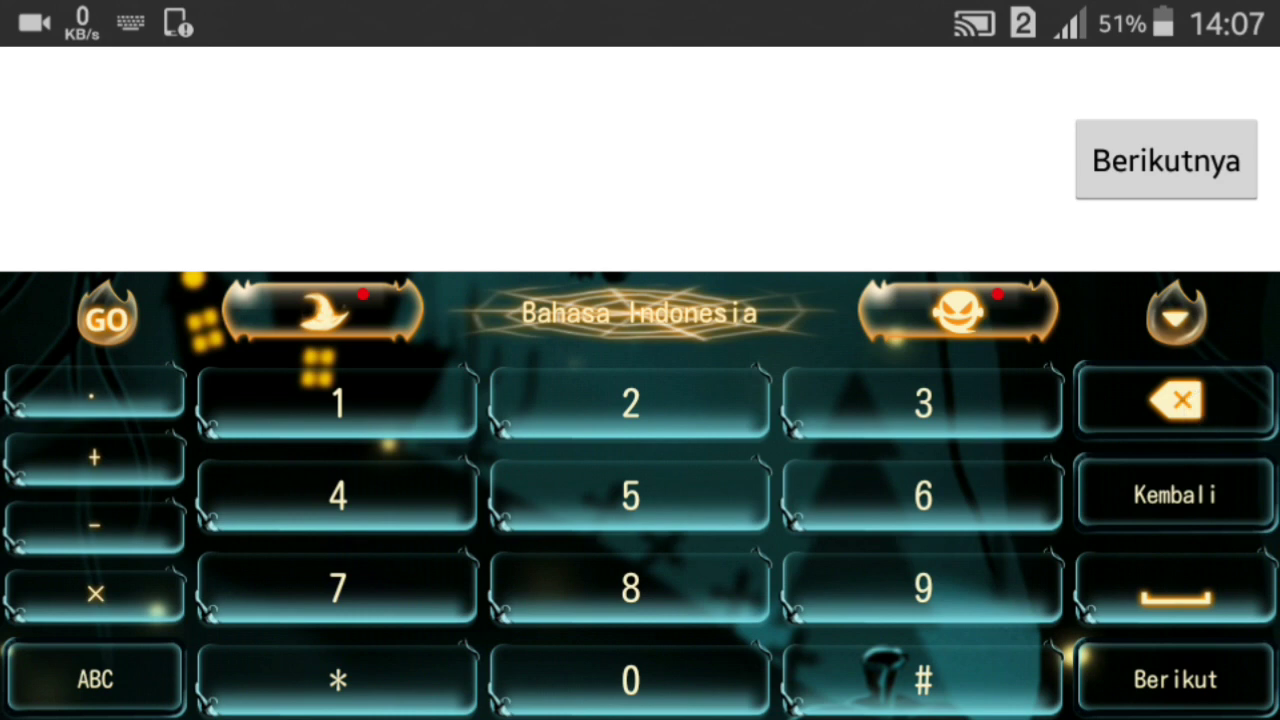
pyautogui.write('400')
pyautogui.click(1165, 160)
pyautogui.click(1165, 165)
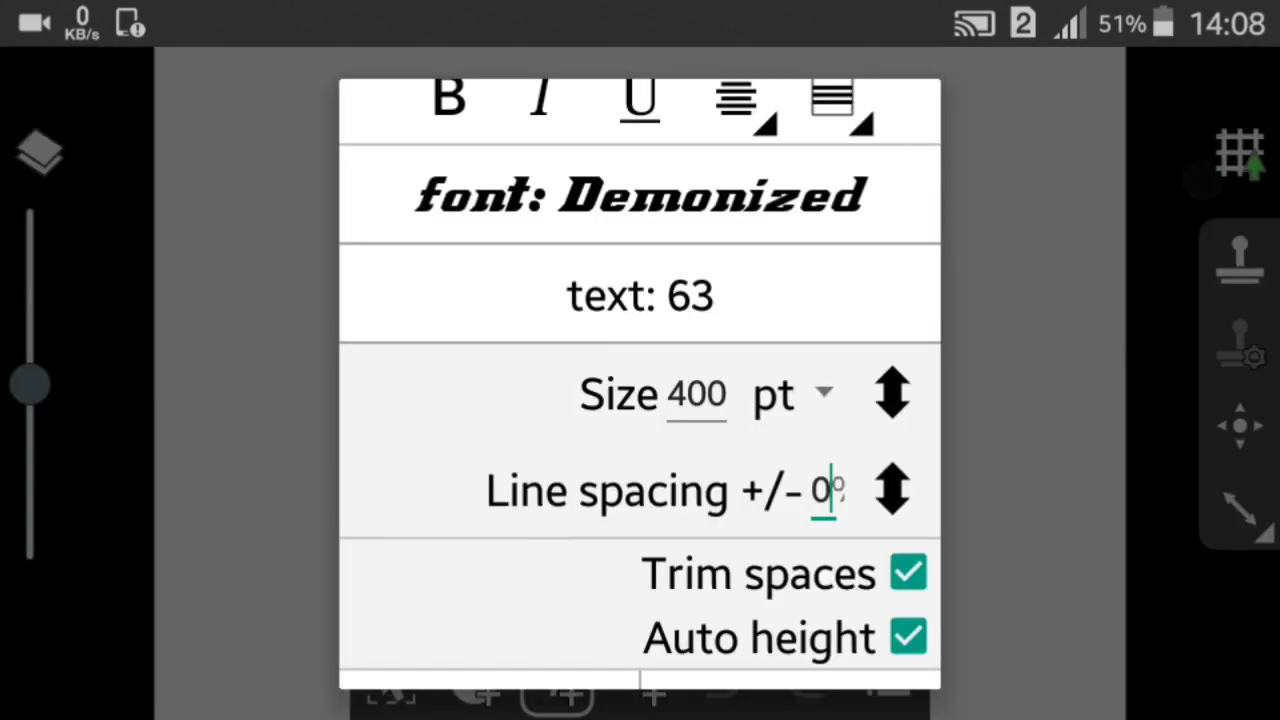
pyautogui.moveTo(760, 510); pyautogui.dragTo(825, 322)
pyautogui.click(792, 643)
pyautogui.click(391, 680)
pyautogui.click(557, 680)
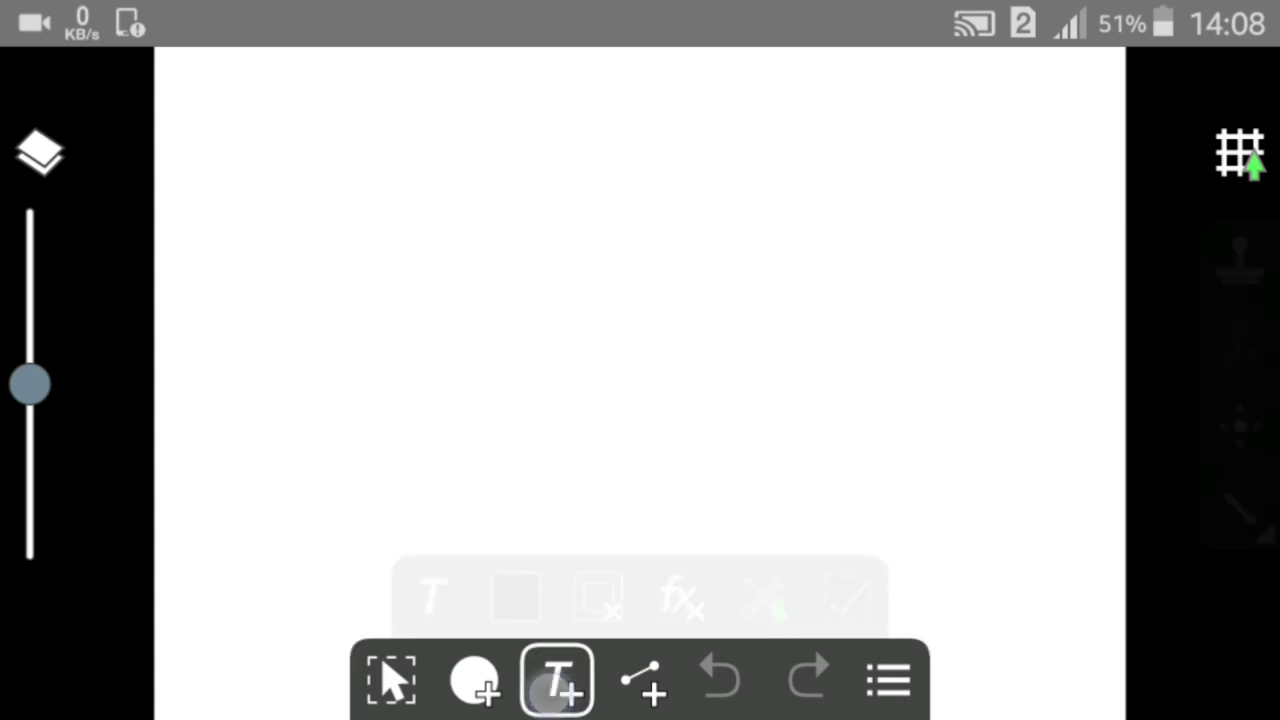
# Place the 63 text on the canvas and move it left onto the white page.
pyautogui.scroll(-5, 972, 352)
pyautogui.scroll(3, 972, 351)
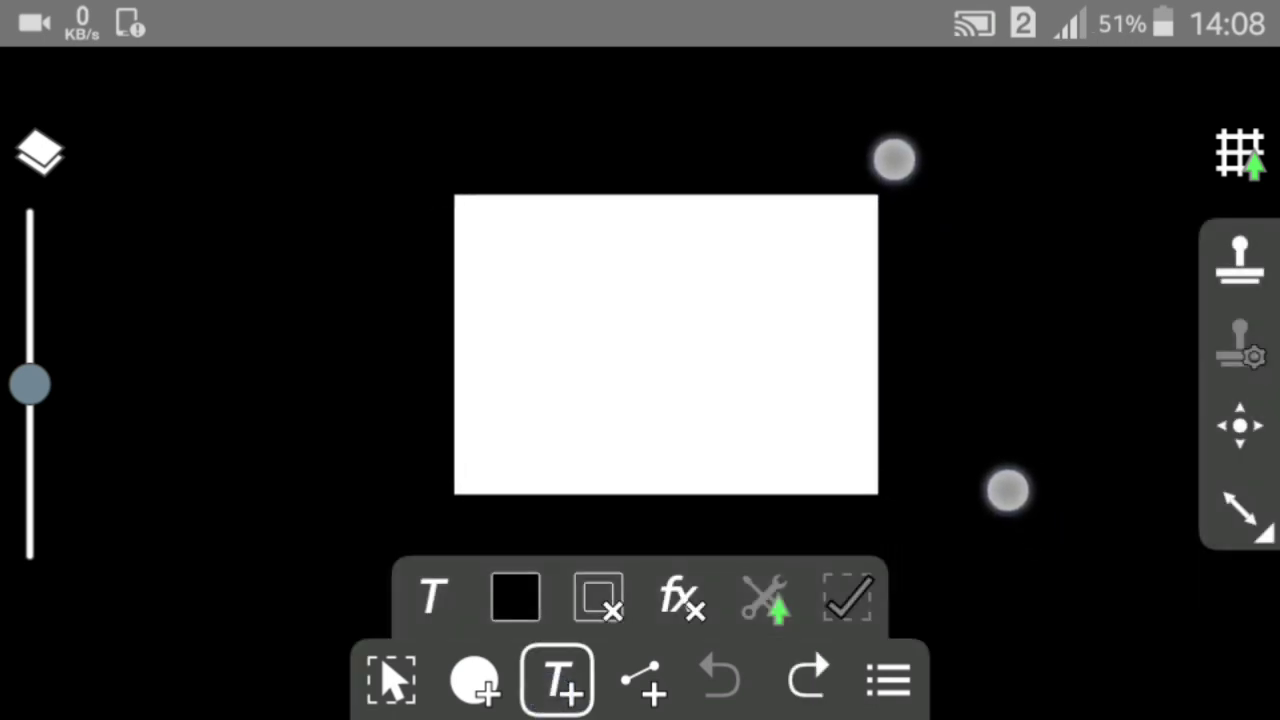
pyautogui.moveTo(360, 320); pyautogui.dragTo(946, 306)
pyautogui.click(390, 682)
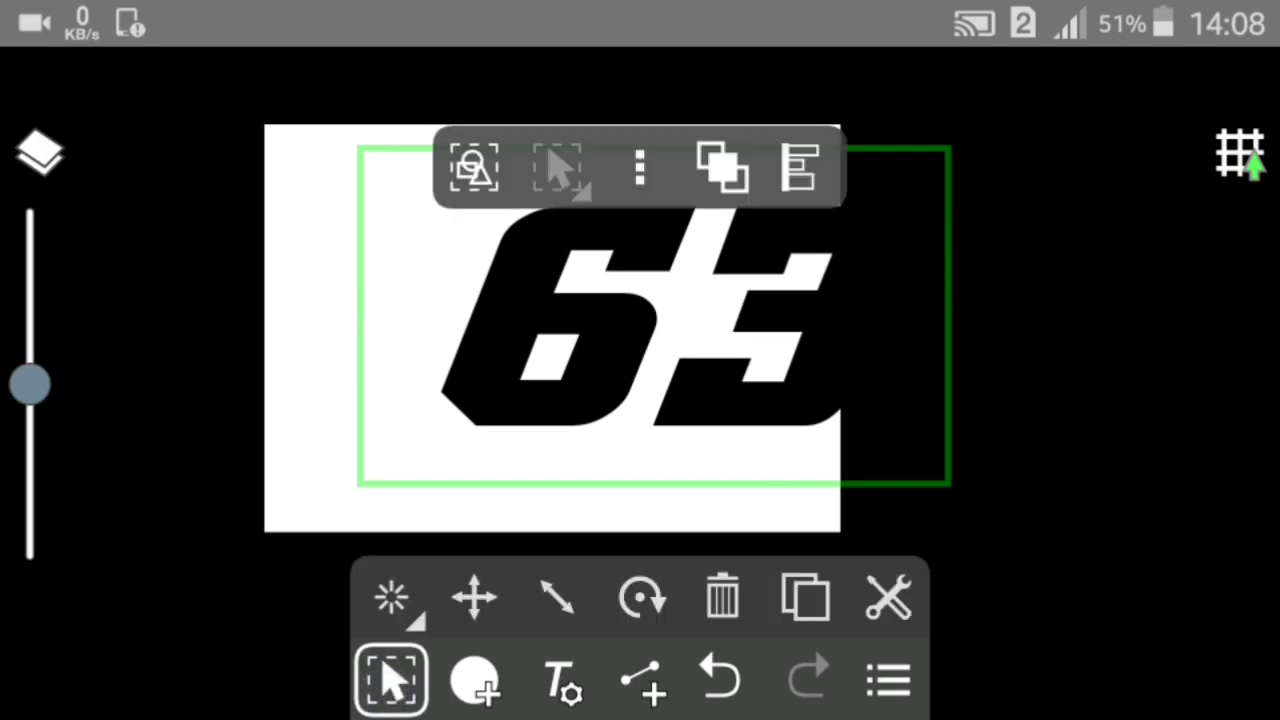
pyautogui.moveTo(811, 309)
pyautogui.mouseDown()
pyautogui.moveTo(692, 343)
pyautogui.moveTo(557, 323)
pyautogui.mouseUp()
pyautogui.click(474, 597)
pyautogui.click(591, 325)
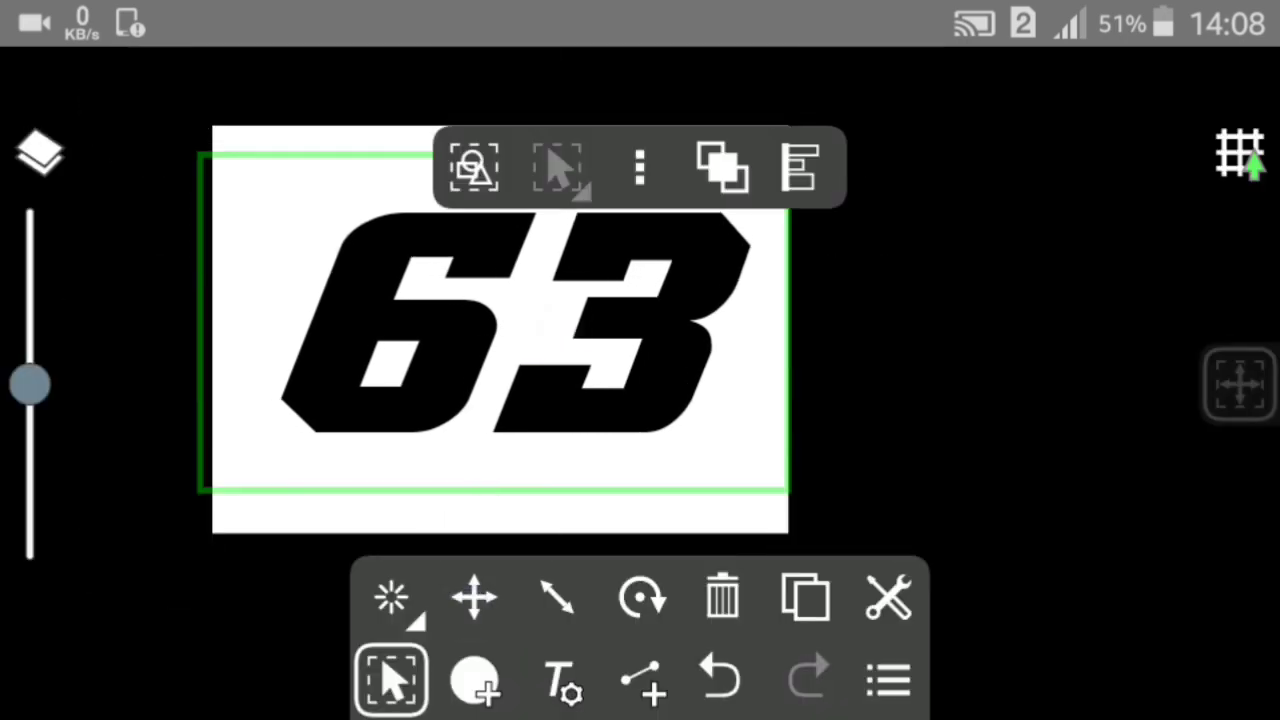
# Reselect the 63 text and bring up its fill style.
pyautogui.click(378, 686)
pyautogui.click(621, 396)
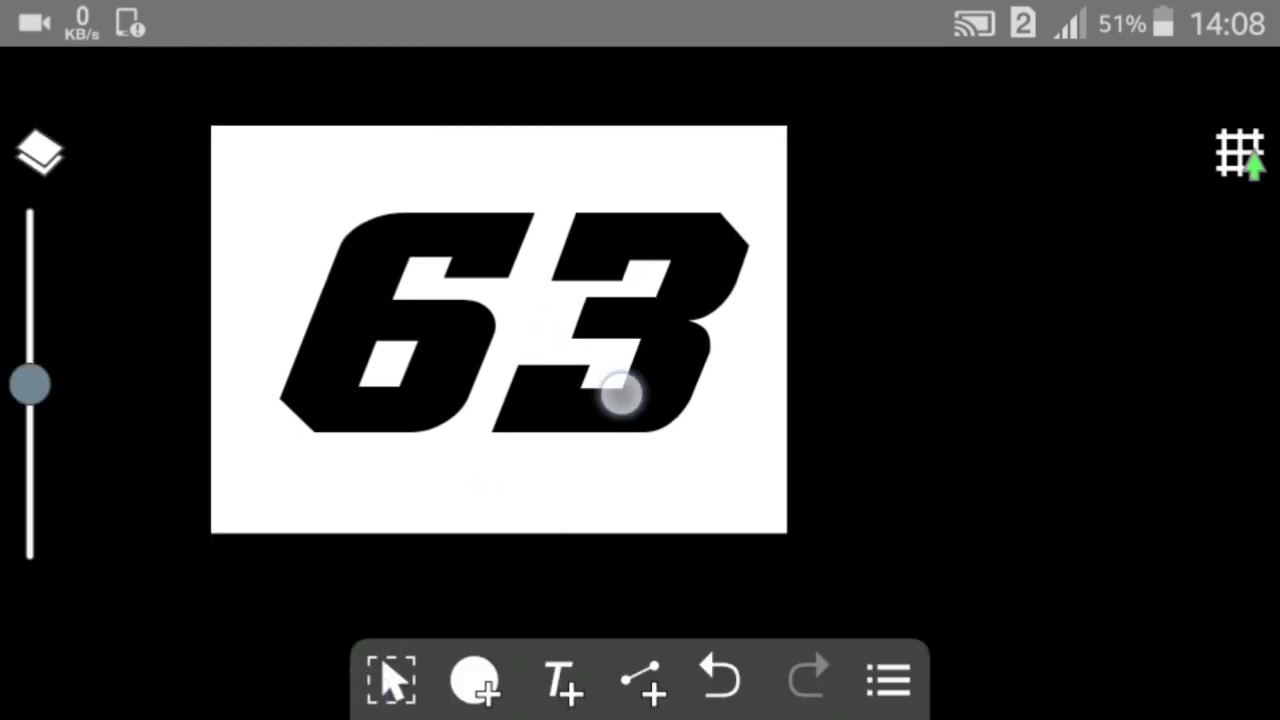
pyautogui.click(537, 331)
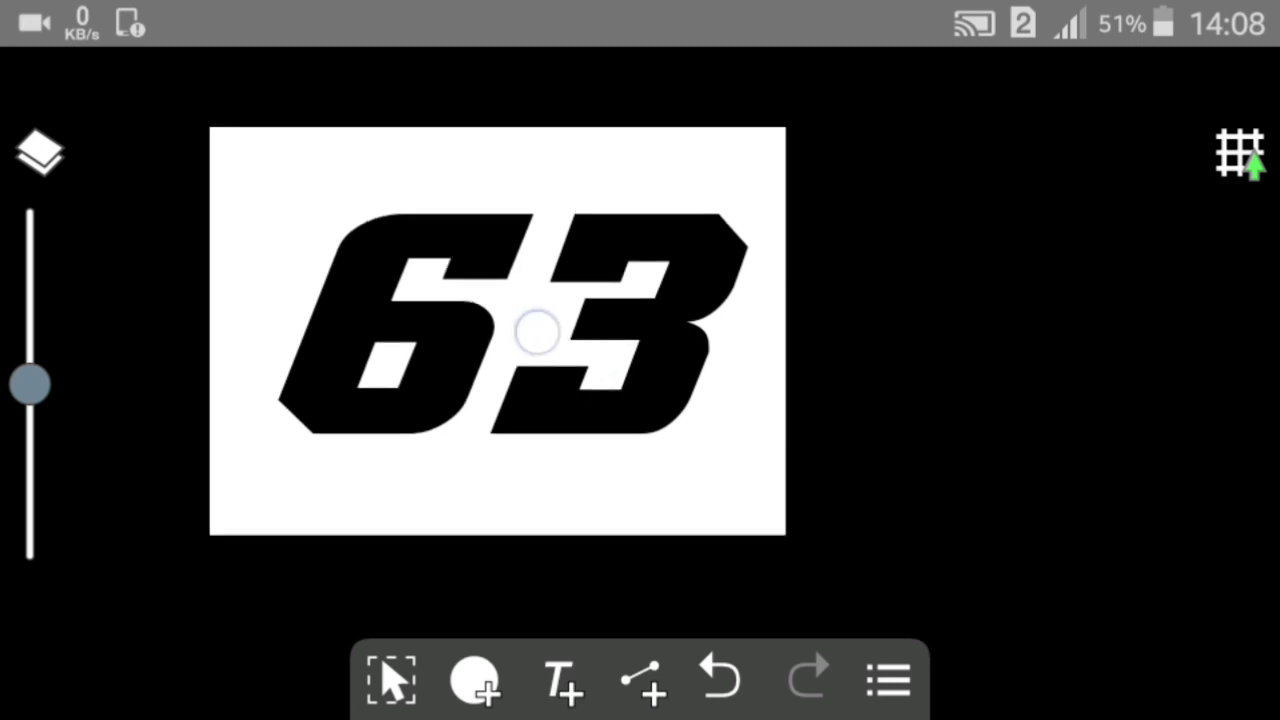
pyautogui.click(391, 680)
pyautogui.click(620, 398)
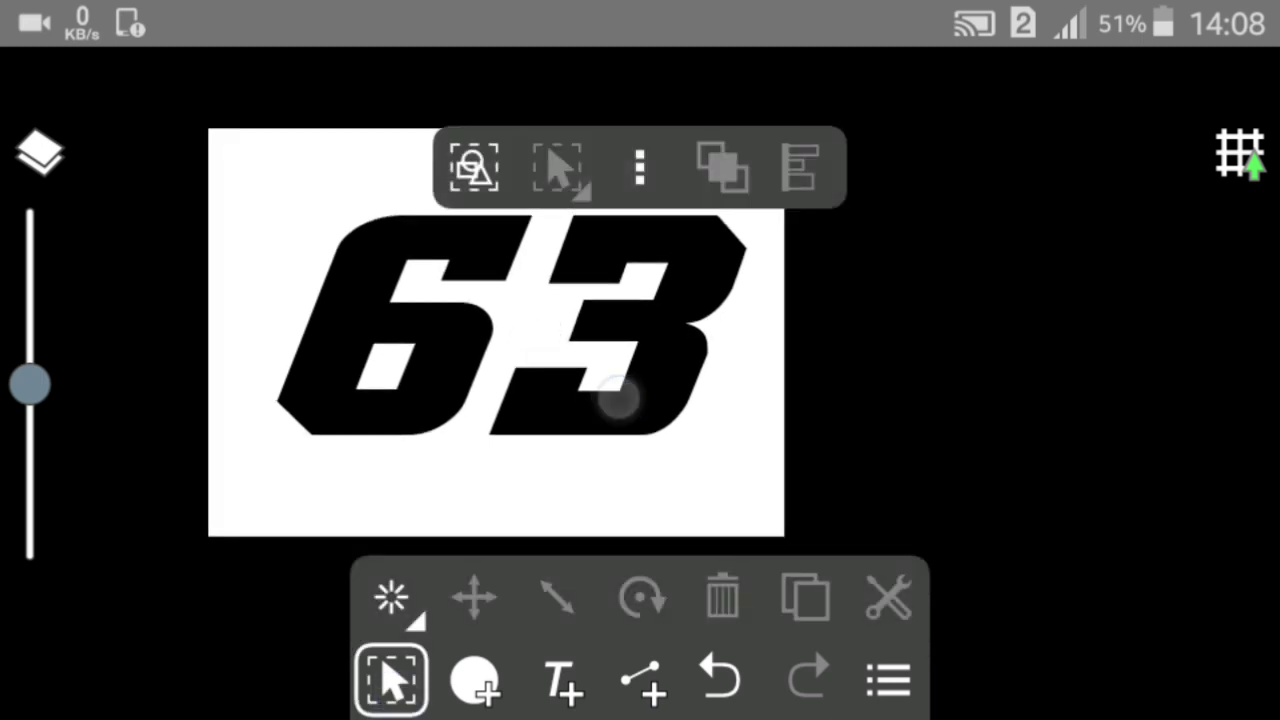
pyautogui.click(620, 398)
pyautogui.click(535, 610)
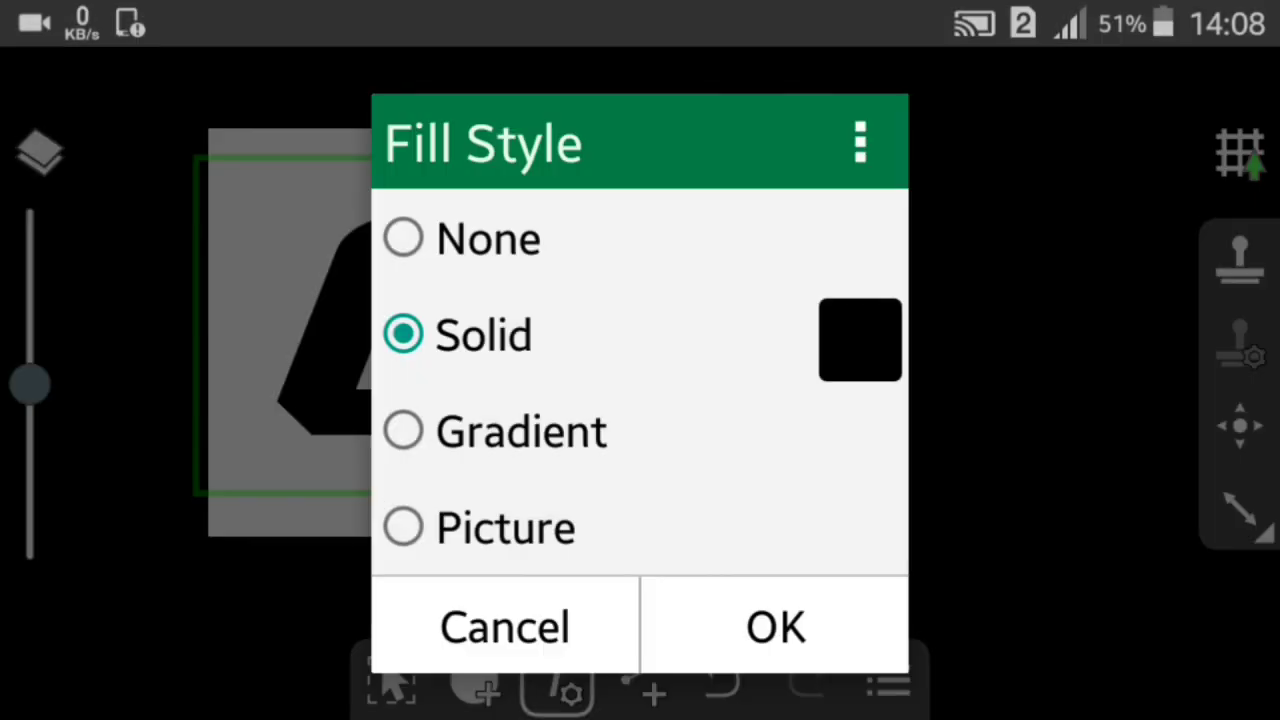
# Fill the 63 with a gradient of yellow and orange.
pyautogui.click(404, 430)
pyautogui.click(760, 129)
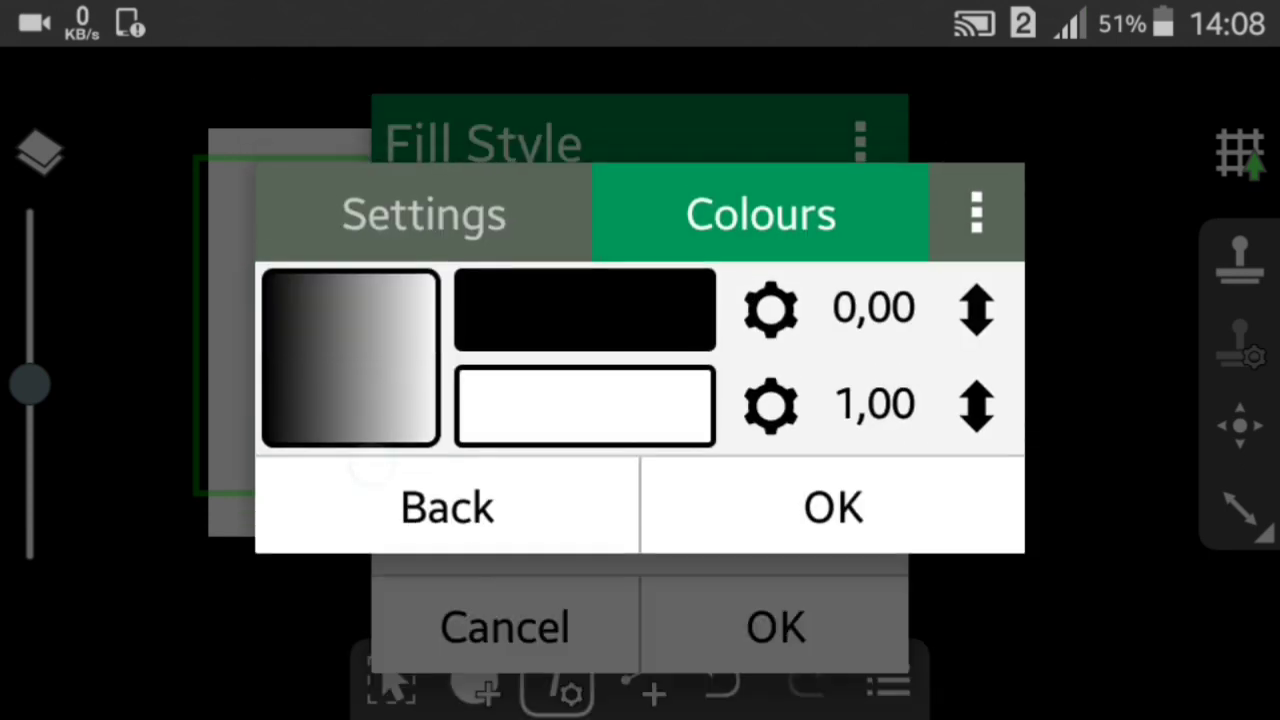
pyautogui.click(600, 314)
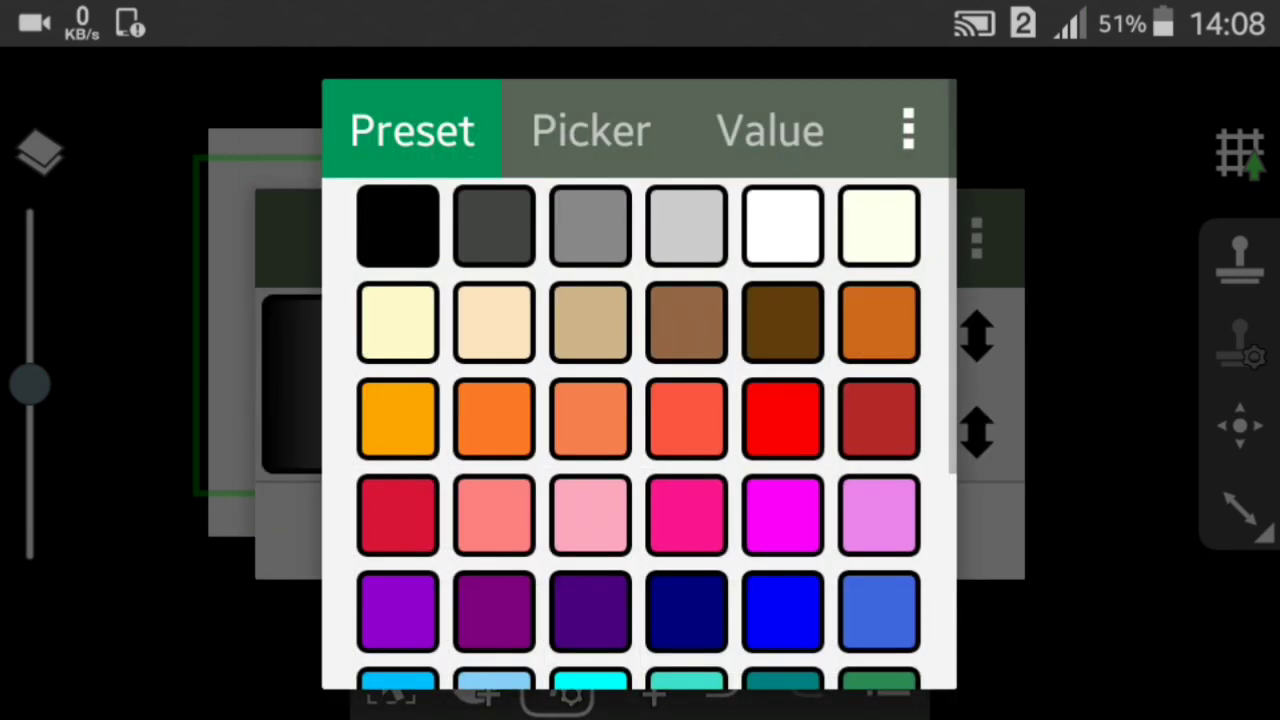
pyautogui.moveTo(755, 589); pyautogui.dragTo(755, 245)
pyautogui.click(782, 460)
pyautogui.click(797, 630)
pyautogui.click(649, 424)
pyautogui.click(409, 397)
pyautogui.moveTo(806, 466); pyautogui.dragTo(806, 166)
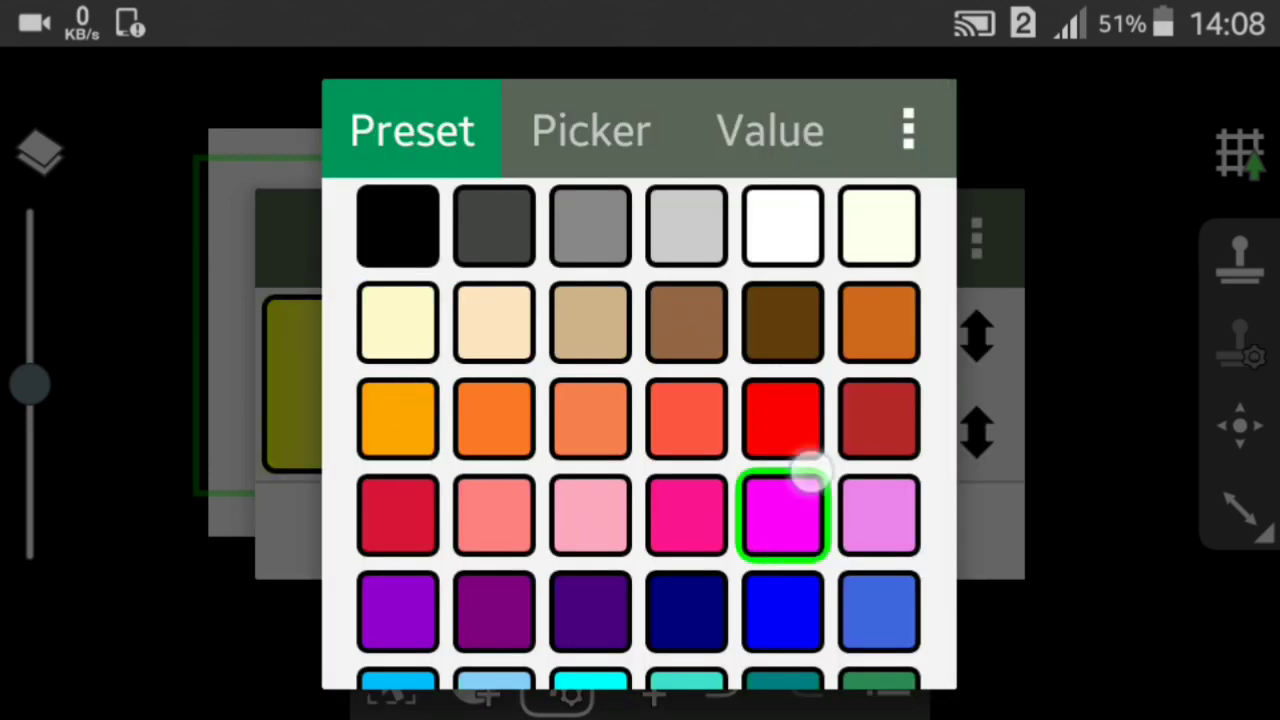
pyautogui.click(831, 657)
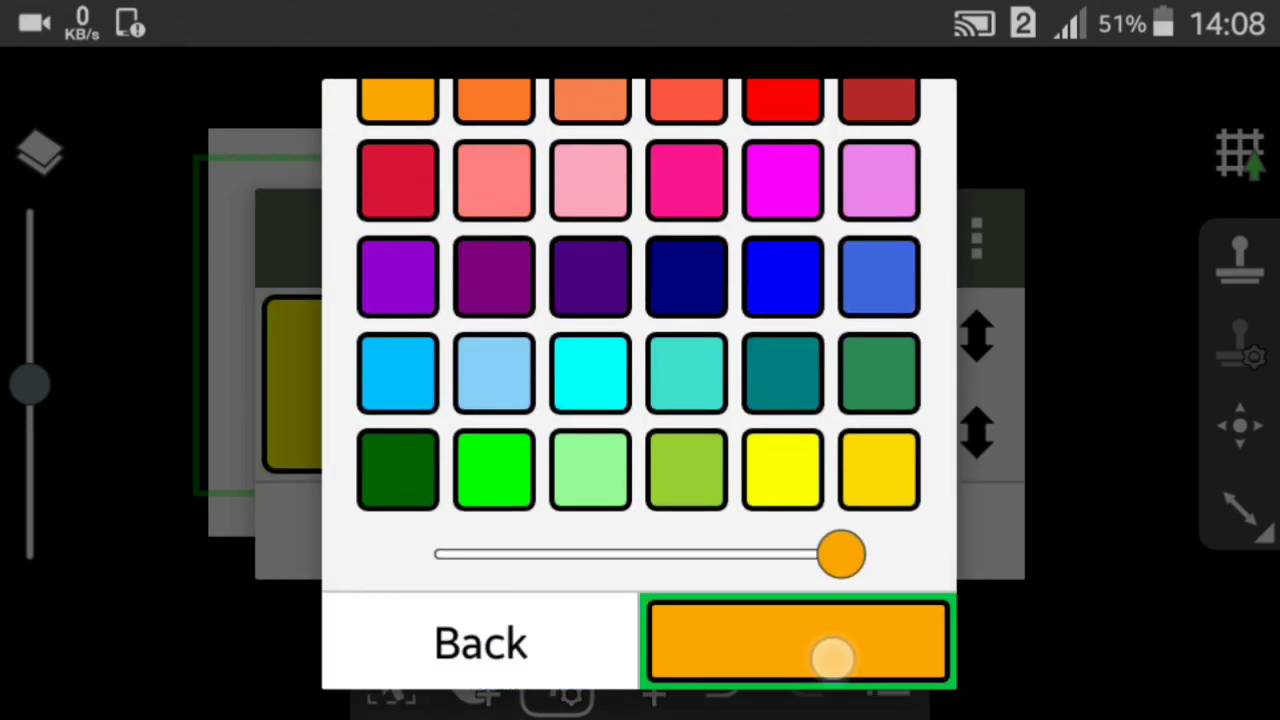
pyautogui.click(891, 537)
pyautogui.click(829, 640)
# Rotate the gradient 180° so orange leads on the left.
pyautogui.click(508, 597)
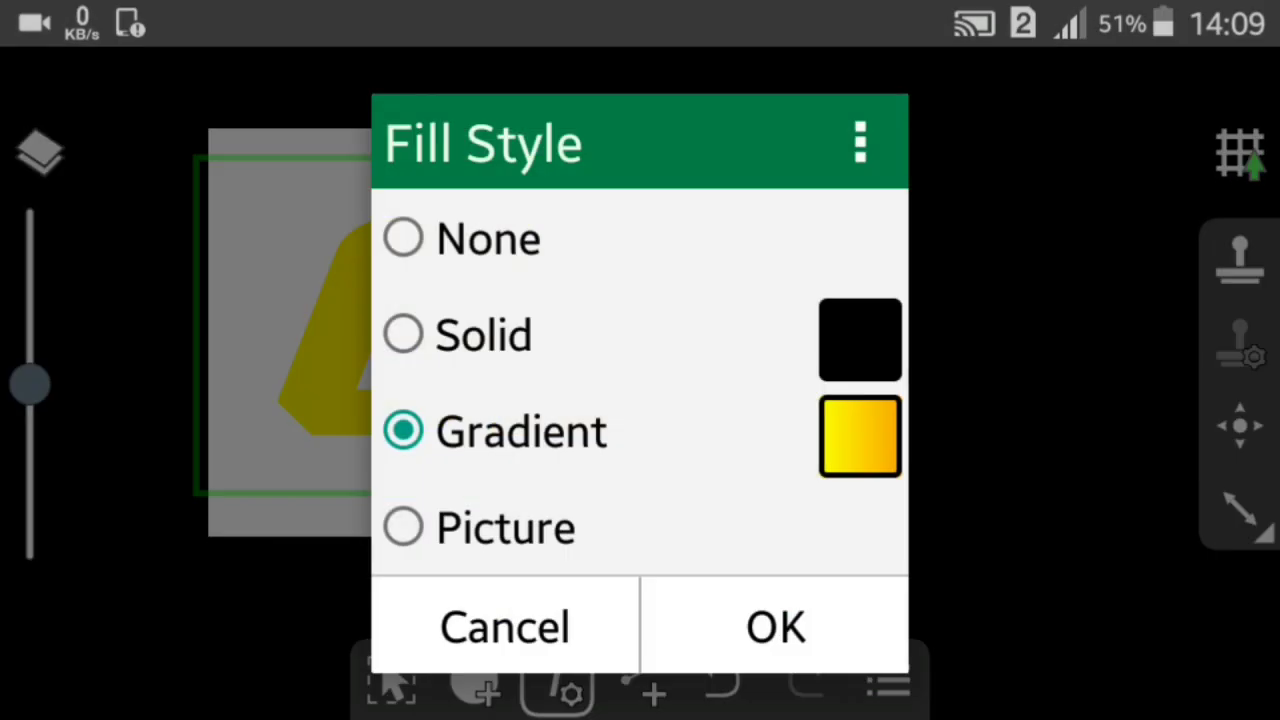
pyautogui.click(850, 435)
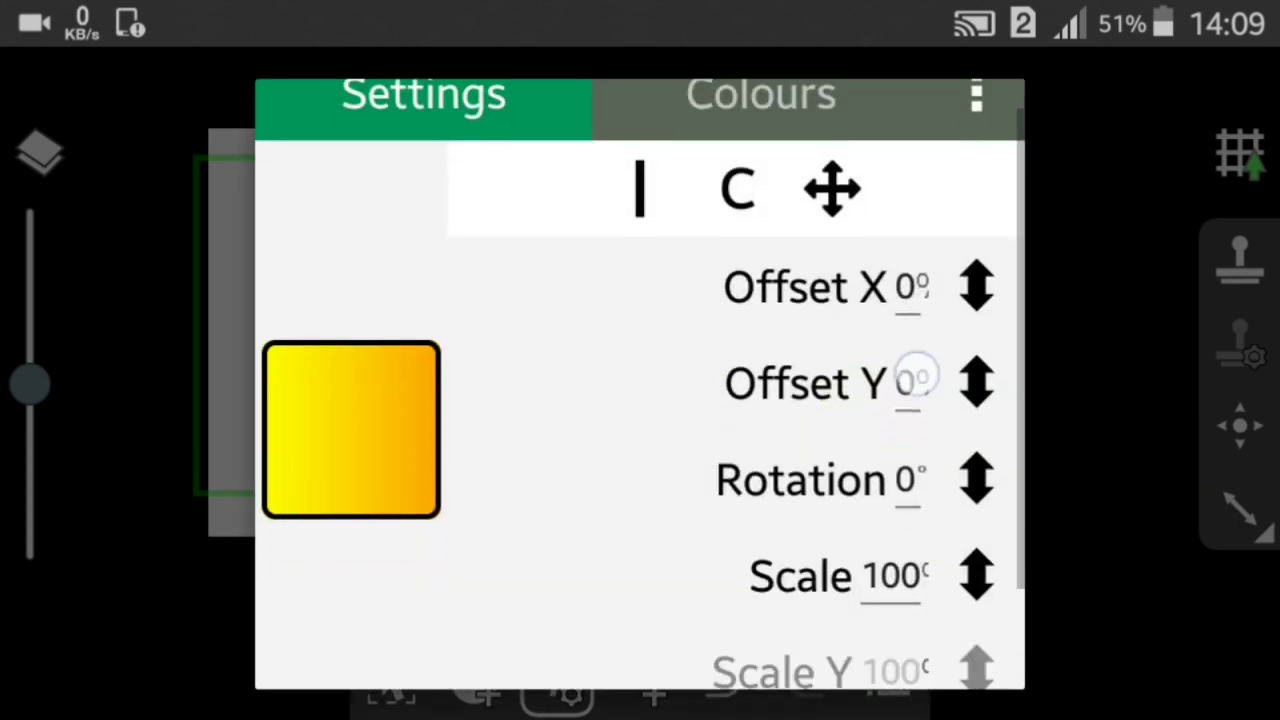
pyautogui.moveTo(898, 470); pyautogui.dragTo(912, 362)
pyautogui.click(908, 420)
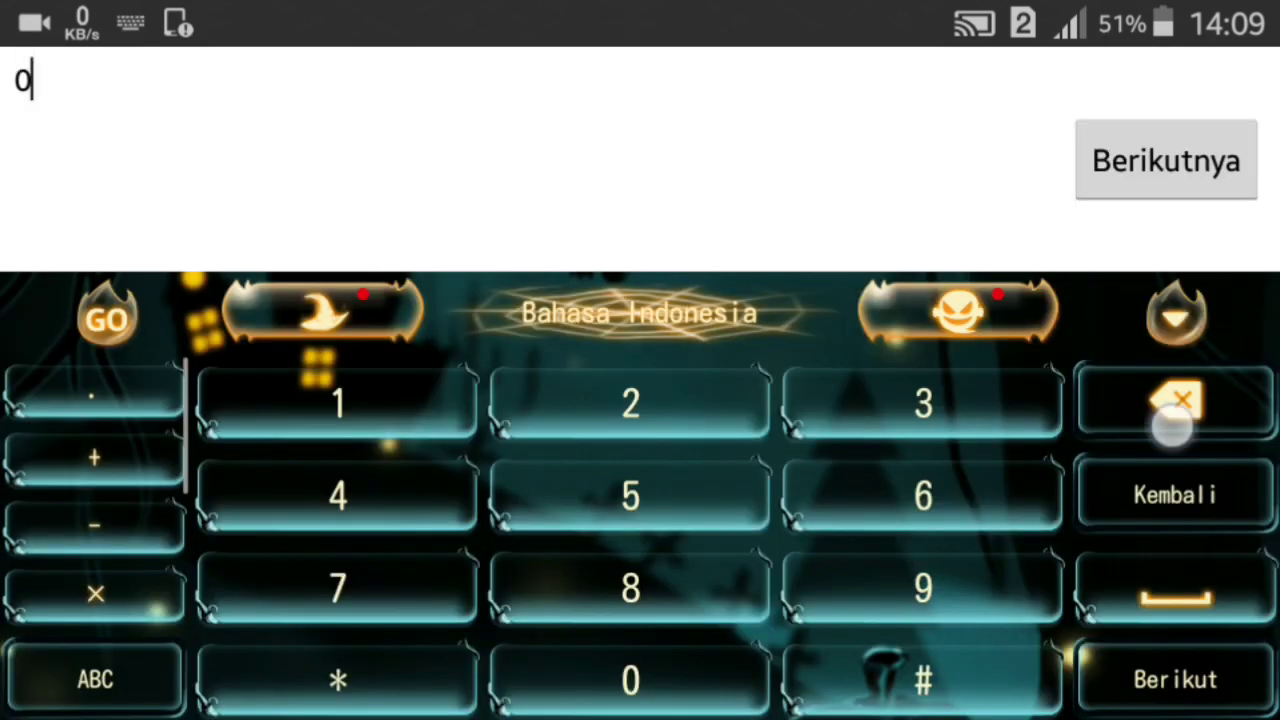
pyautogui.click(1172, 410)
pyautogui.click(338, 403)
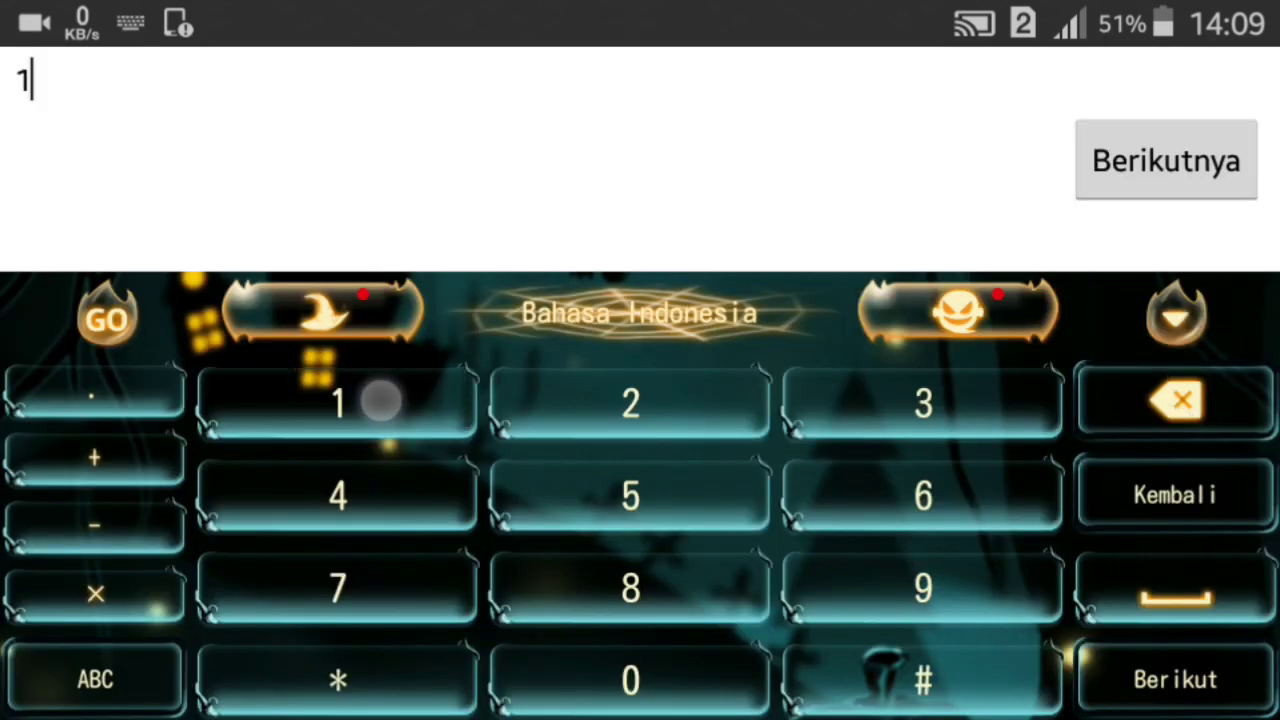
pyautogui.click(630, 680)
pyautogui.click(1175, 680)
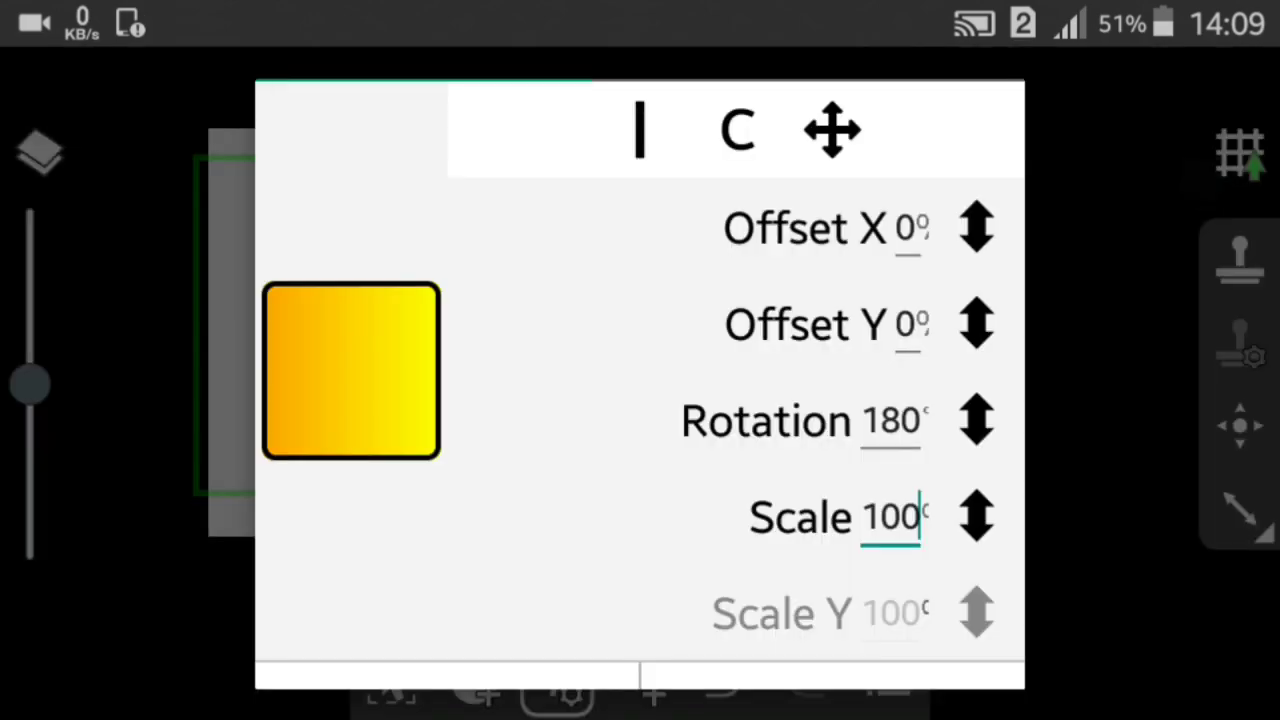
pyautogui.click(833, 642)
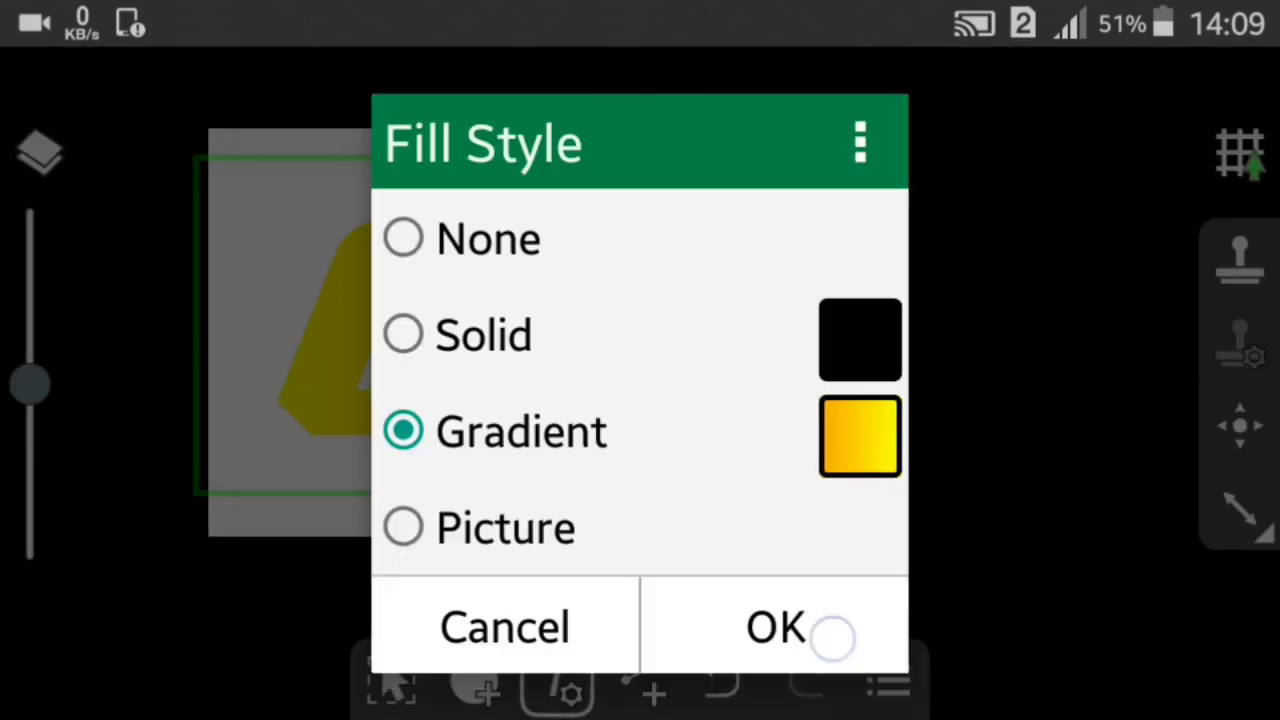
pyautogui.click(771, 623)
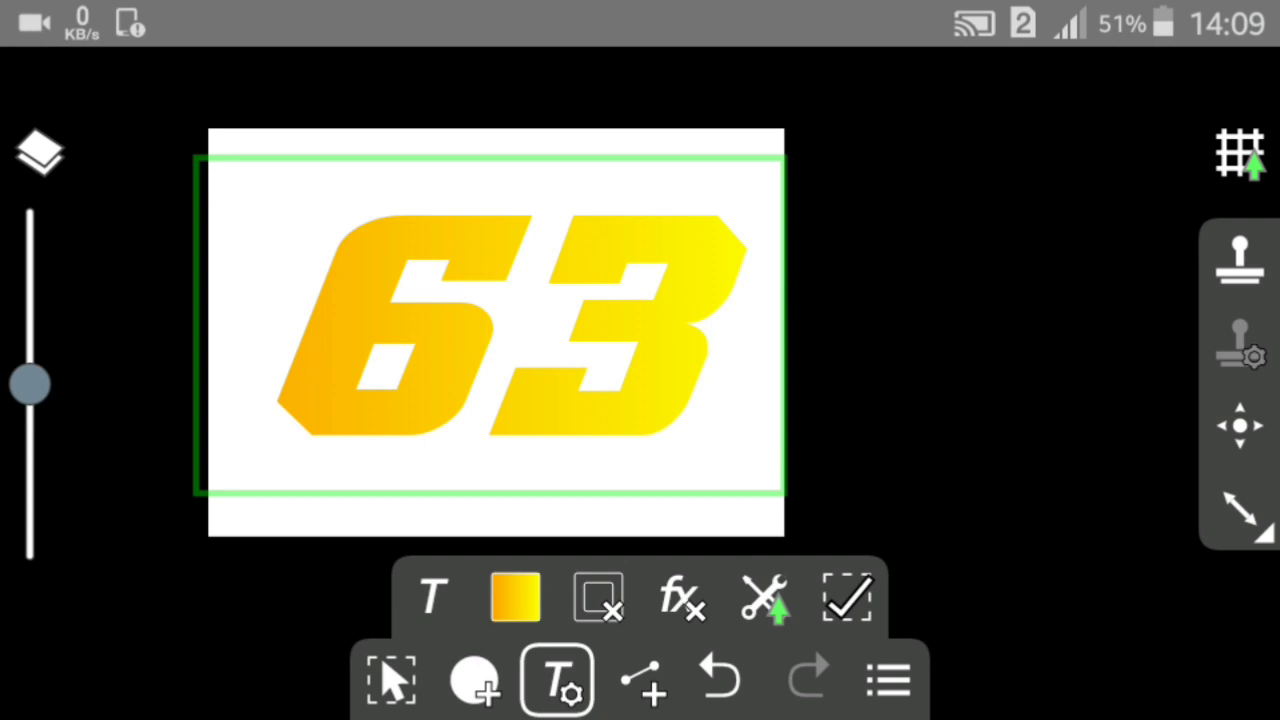
# Make the 63's outline a solid line below the fill with square caps.
pyautogui.click(598, 597)
pyautogui.click(592, 222)
pyautogui.click(828, 432)
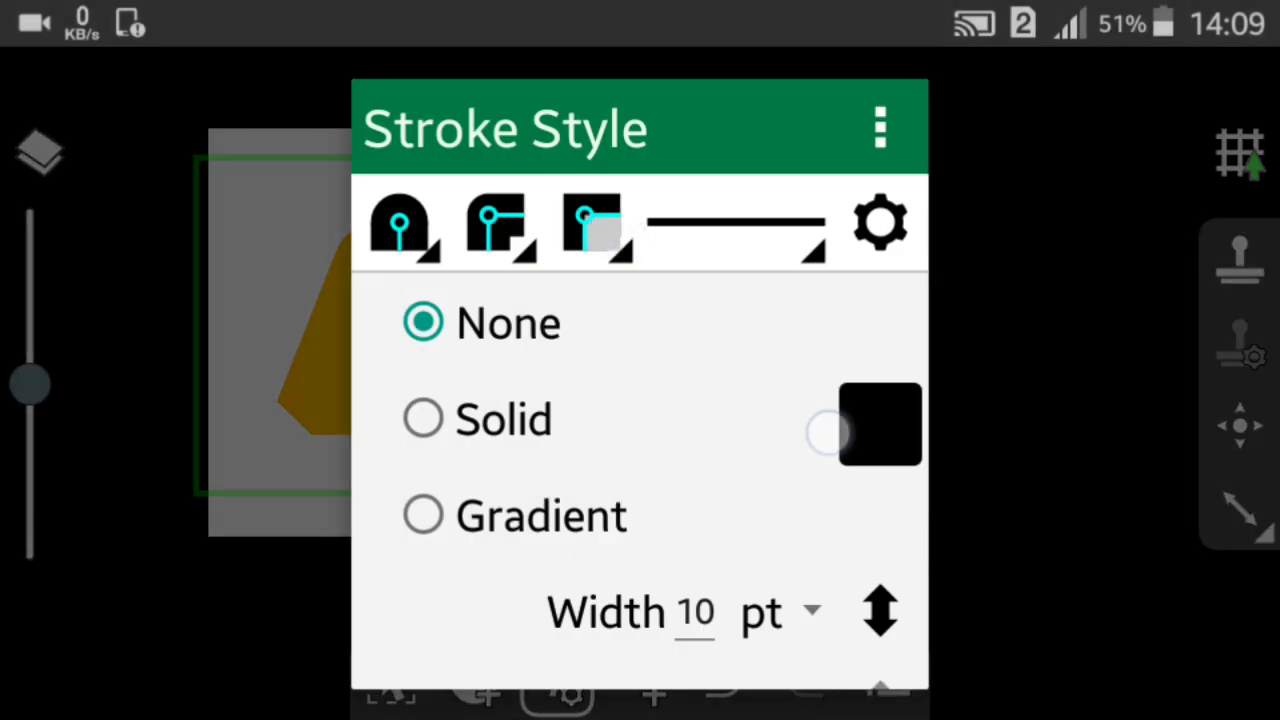
pyautogui.click(697, 541)
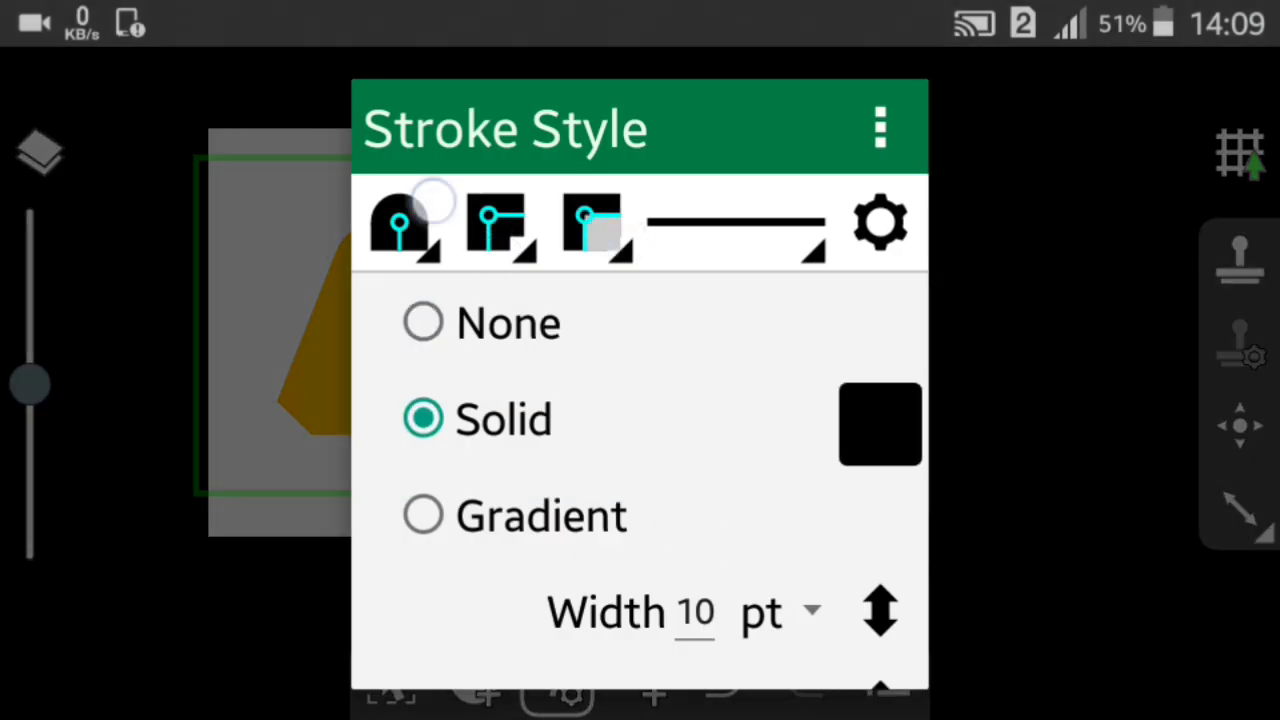
pyautogui.click(432, 200)
pyautogui.click(668, 551)
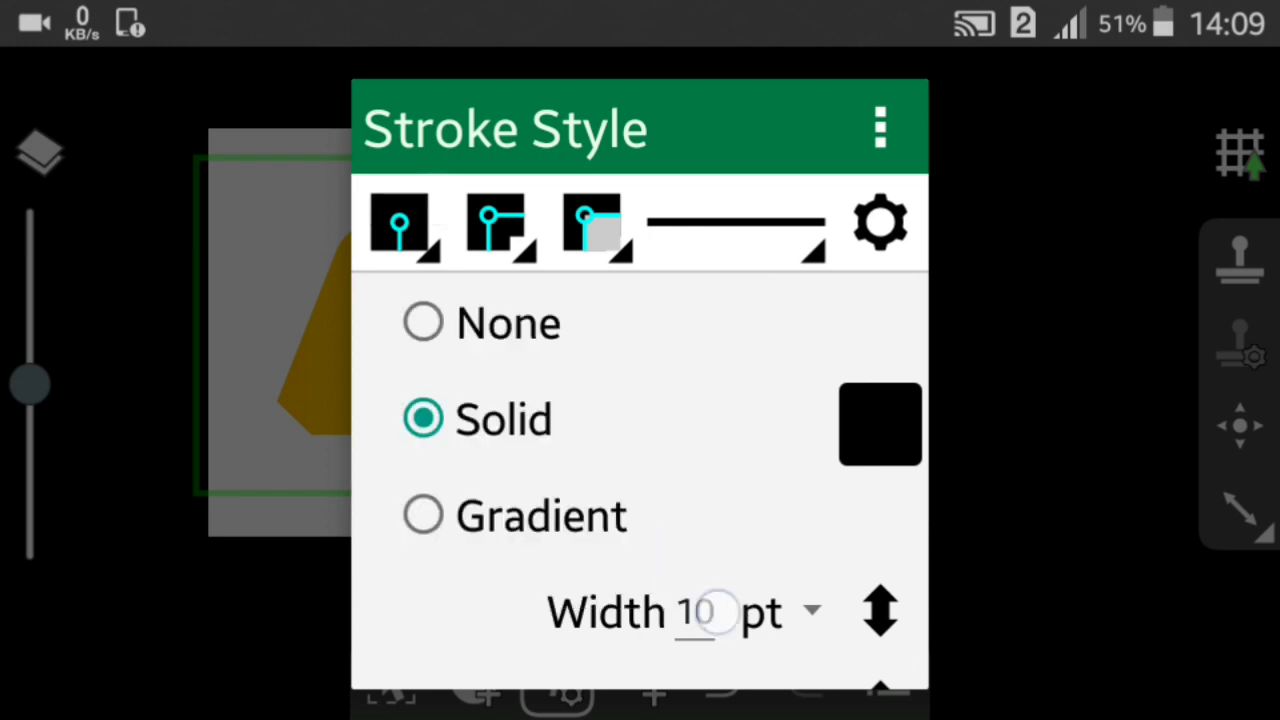
# Set the outline width to 25 pt and apply it.
pyautogui.click(695, 612)
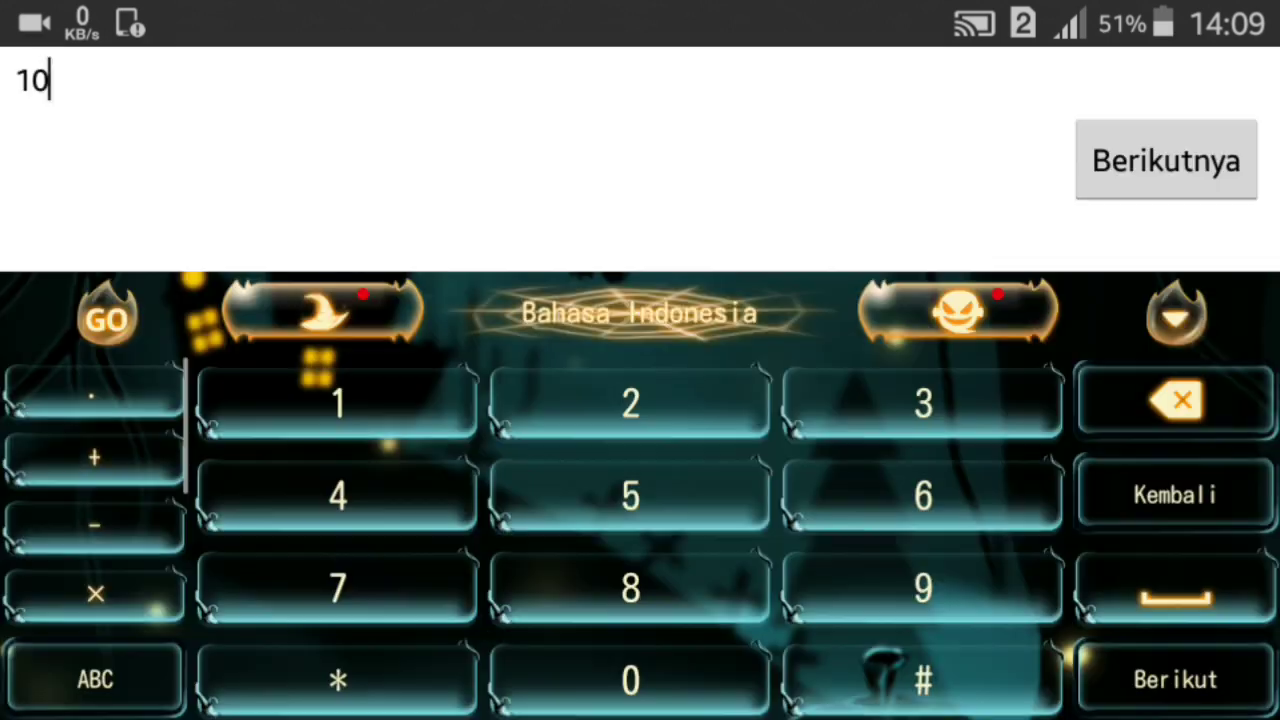
pyautogui.press('BackSpace')
pyautogui.click(654, 540)
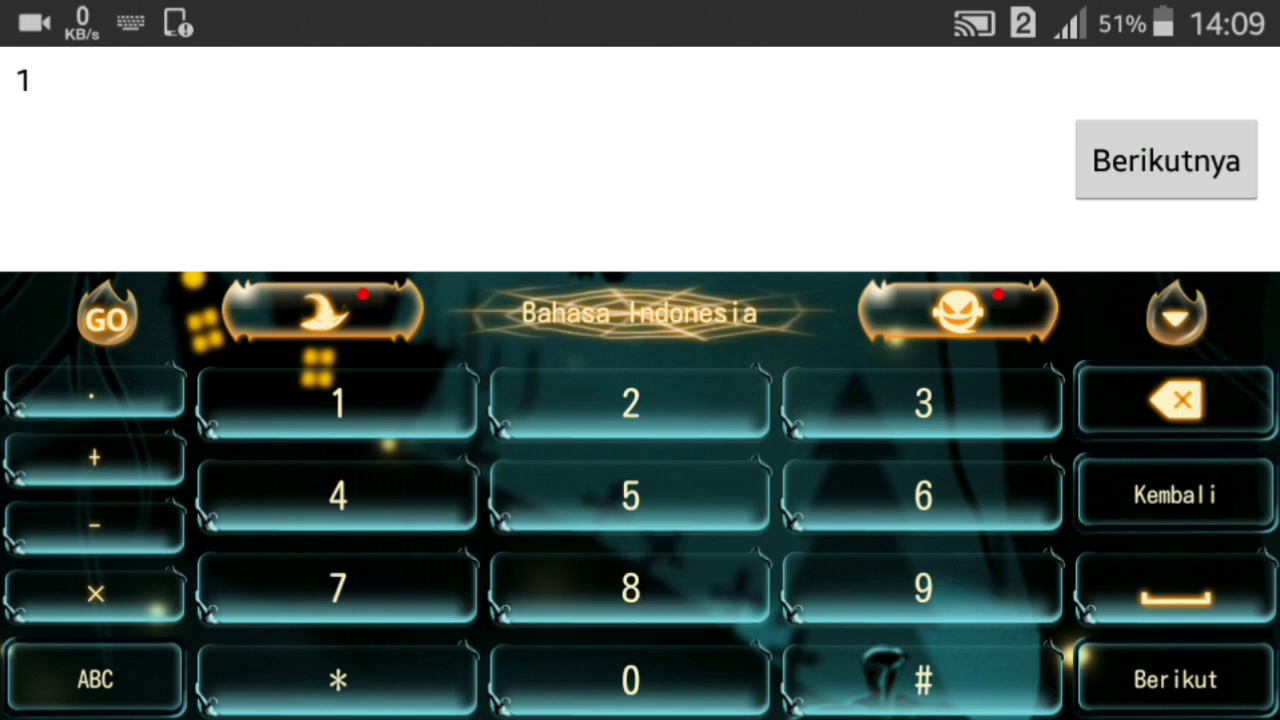
pyautogui.write('25')
pyautogui.click(1166, 160)
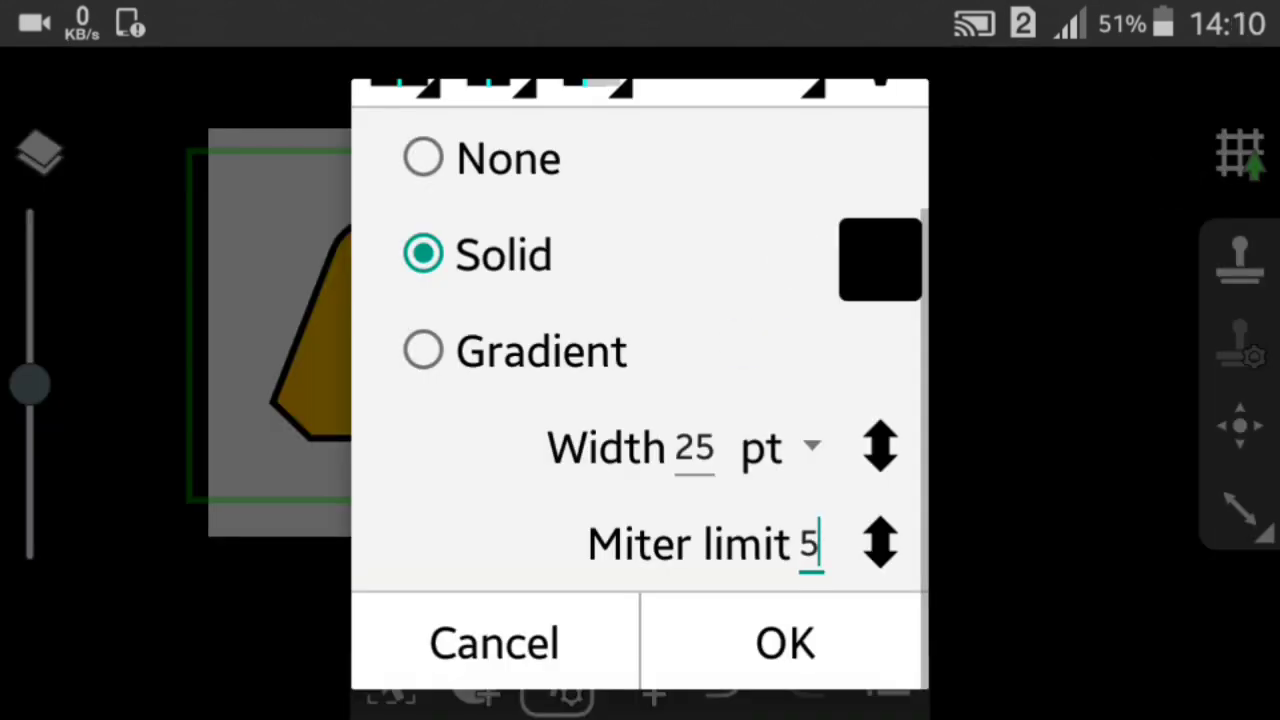
pyautogui.click(785, 643)
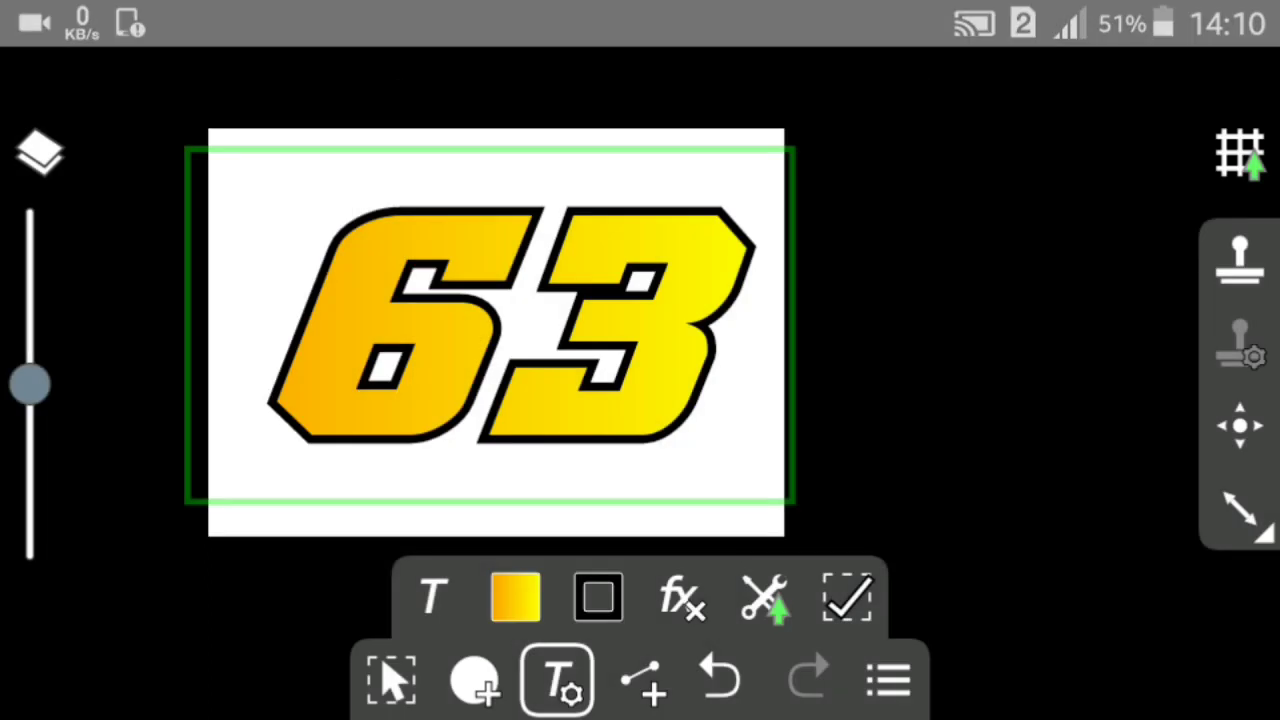
pyautogui.click(390, 680)
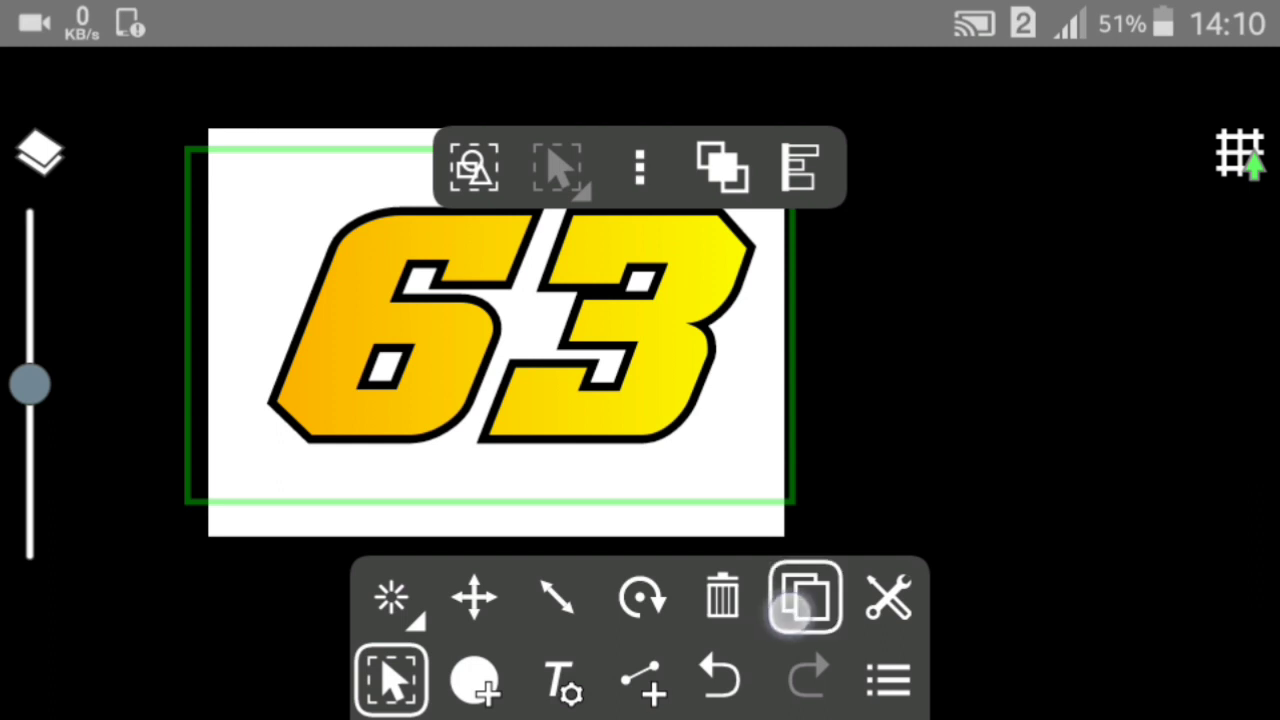
# Duplicate the 63 and send the copy behind the original.
pyautogui.click(474, 598)
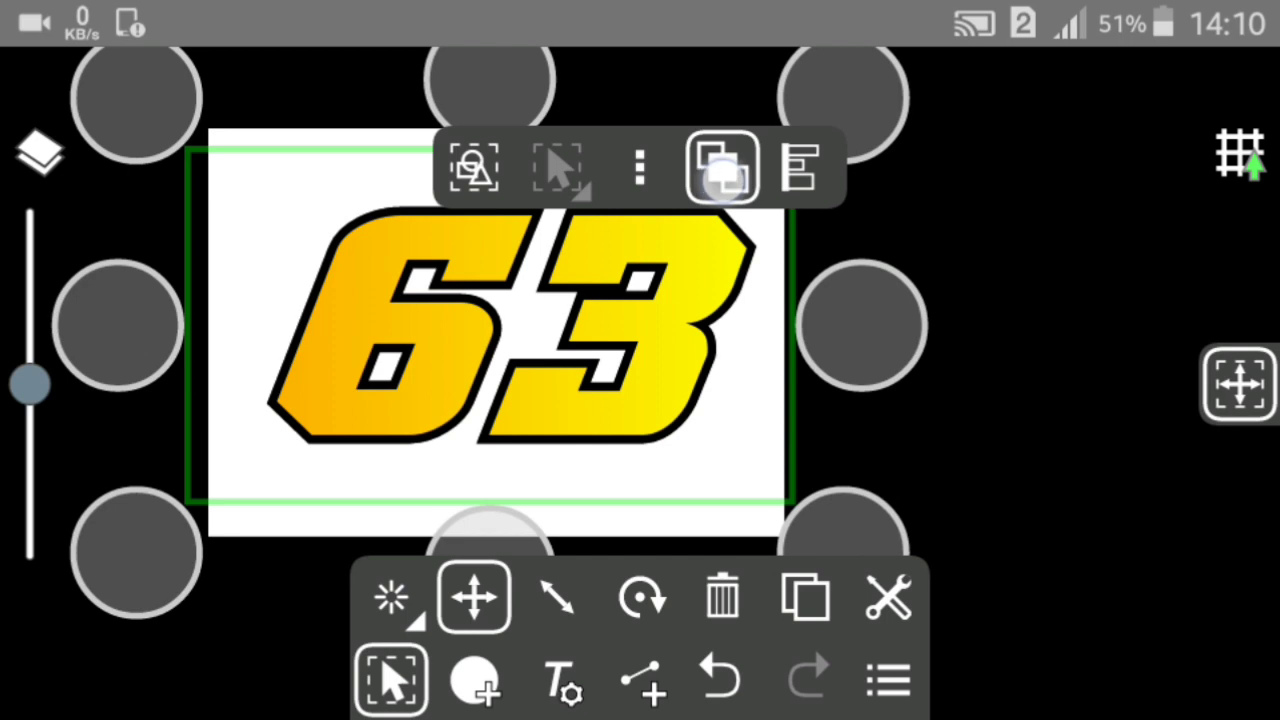
pyautogui.click(722, 172)
pyautogui.click(897, 467)
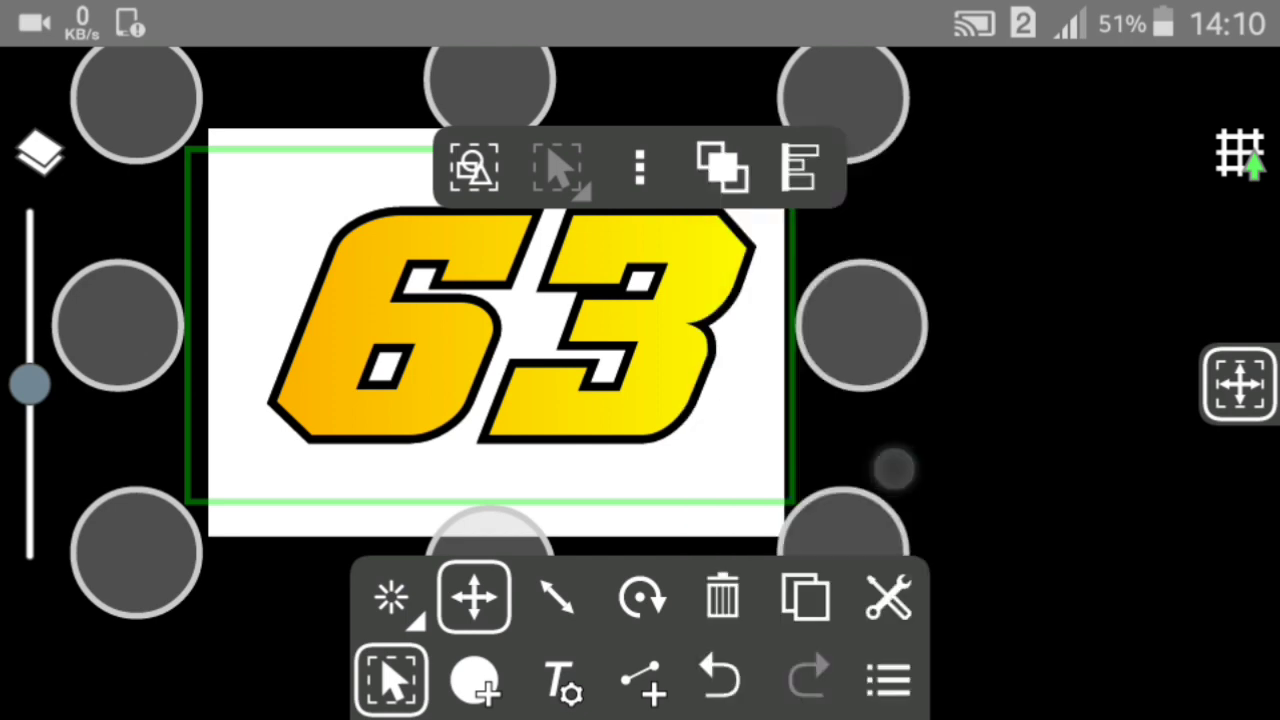
pyautogui.click(557, 677)
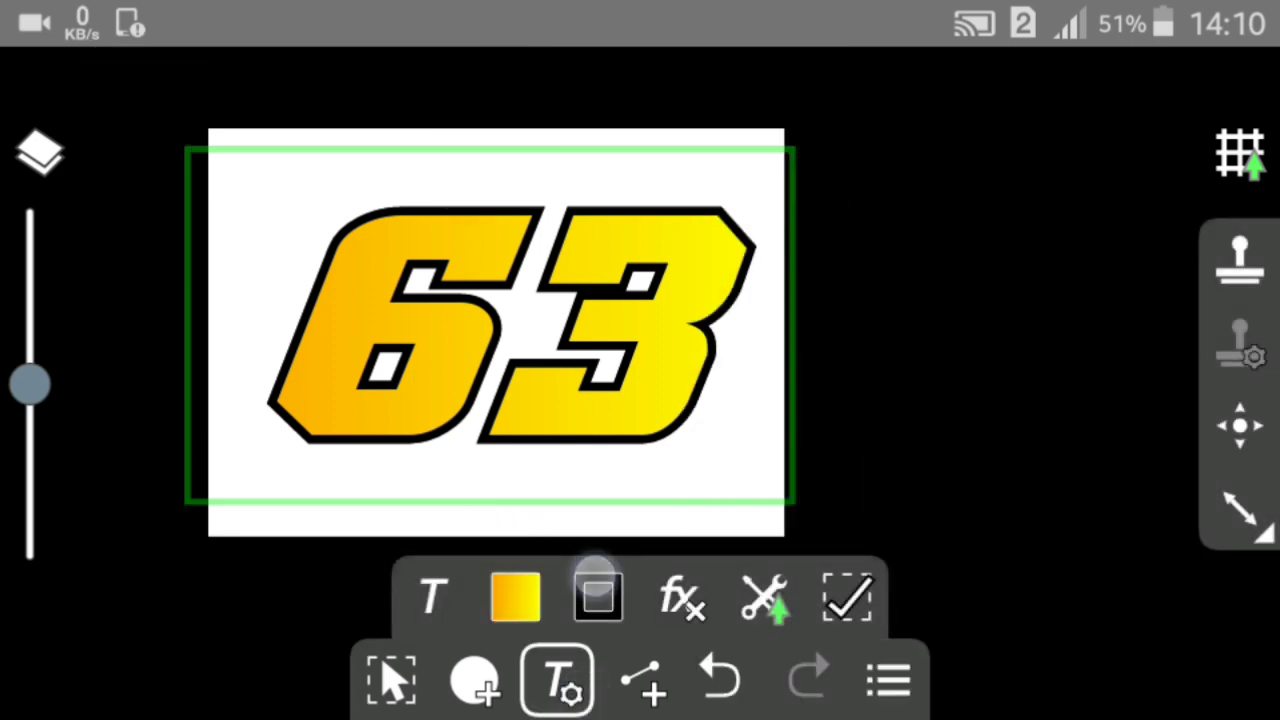
# Give the copy a heavier outline and shift it down-right as a shadow.
pyautogui.click(598, 597)
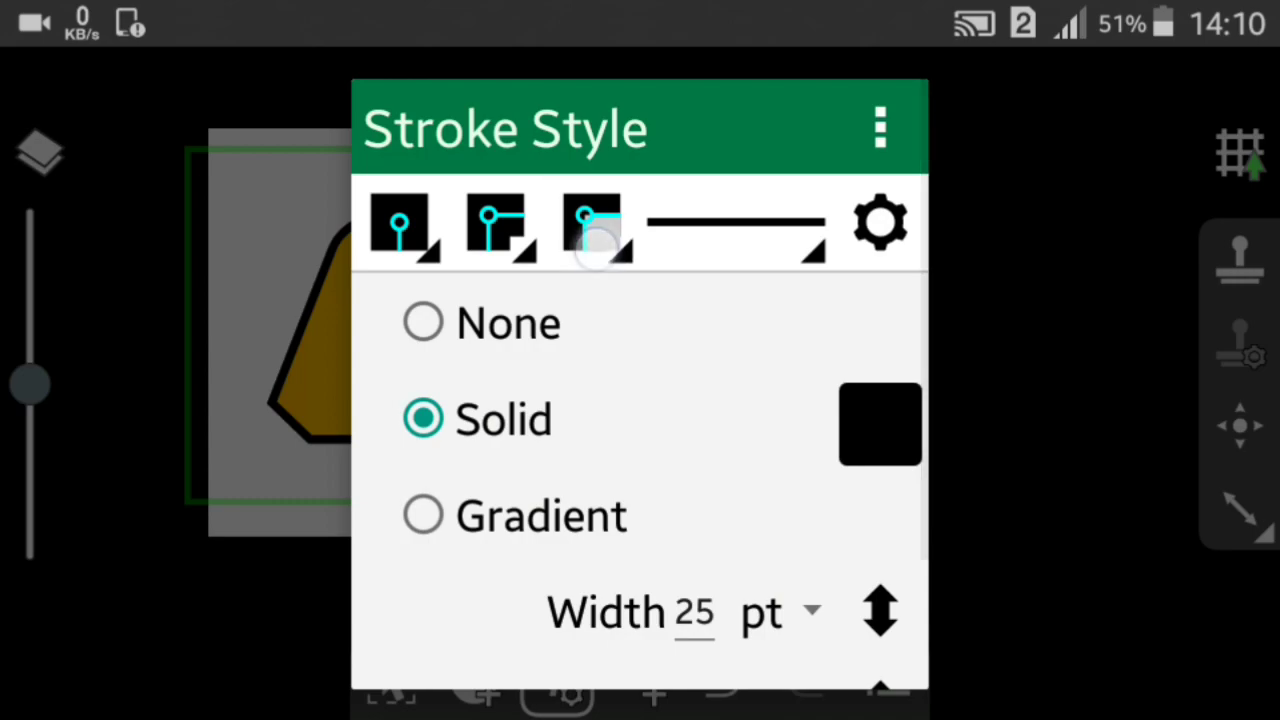
pyautogui.click(694, 611)
pyautogui.click(405, 596)
pyautogui.click(1171, 188)
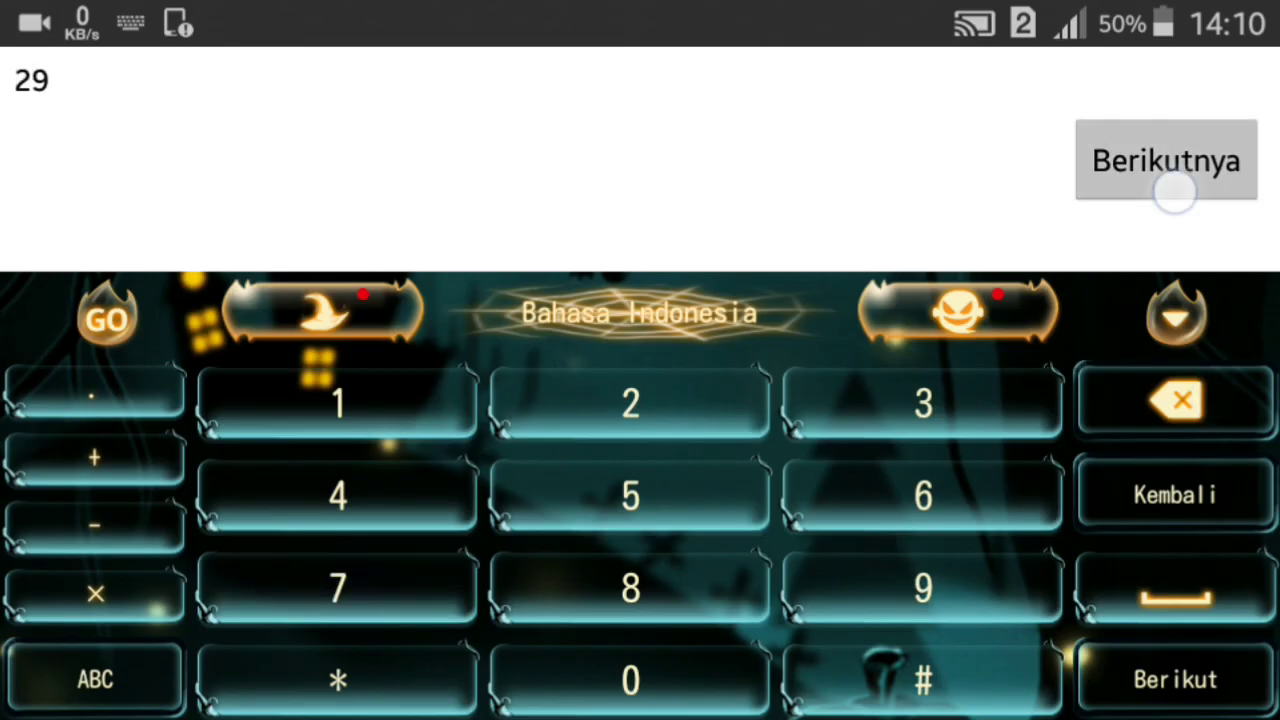
pyautogui.click(1218, 164)
pyautogui.click(892, 620)
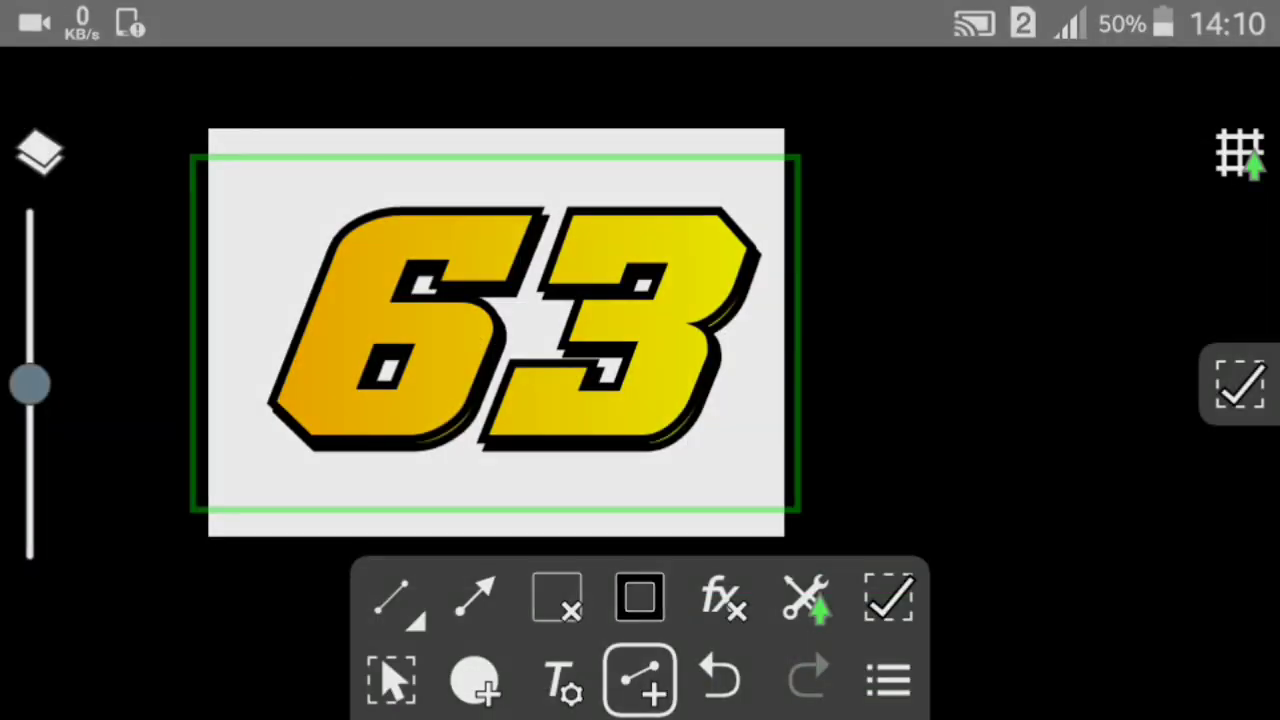
pyautogui.click(390, 688)
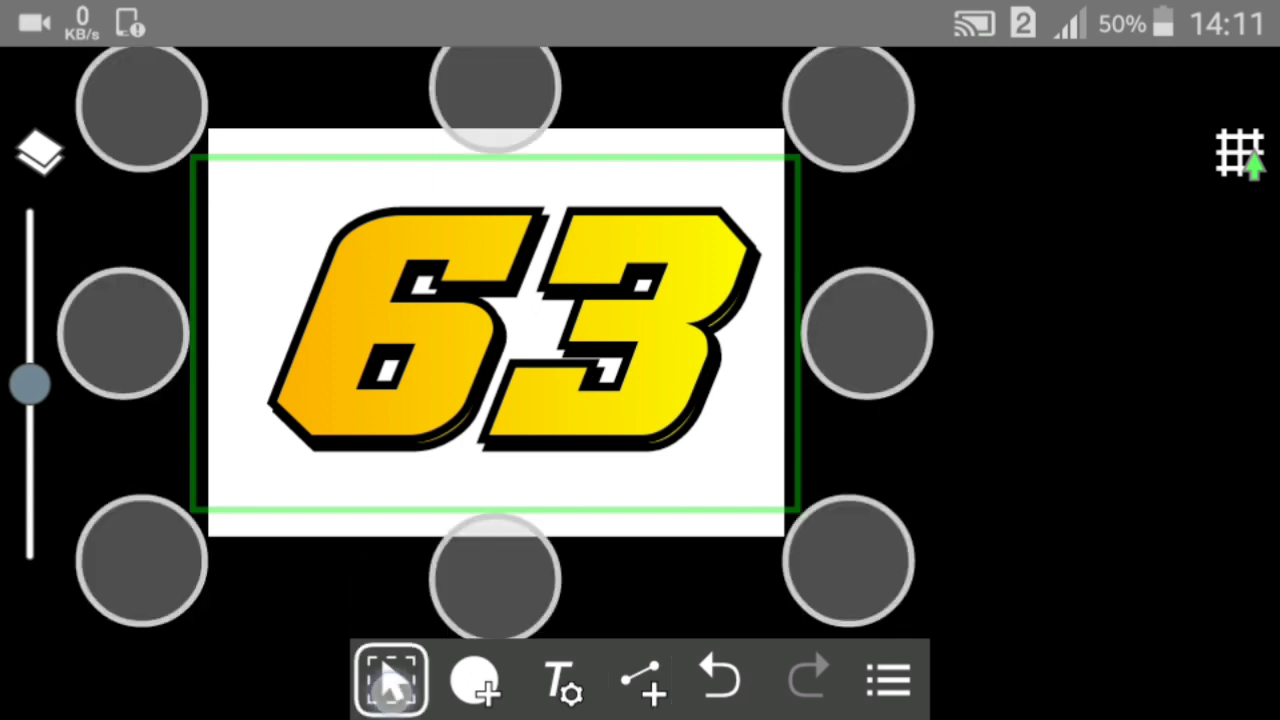
pyautogui.moveTo(706, 471); pyautogui.dragTo(723, 492)
# Review the copy's text box and outline placement settings, then nudge the shadow slightly.
pyautogui.click(557, 680)
pyautogui.click(430, 597)
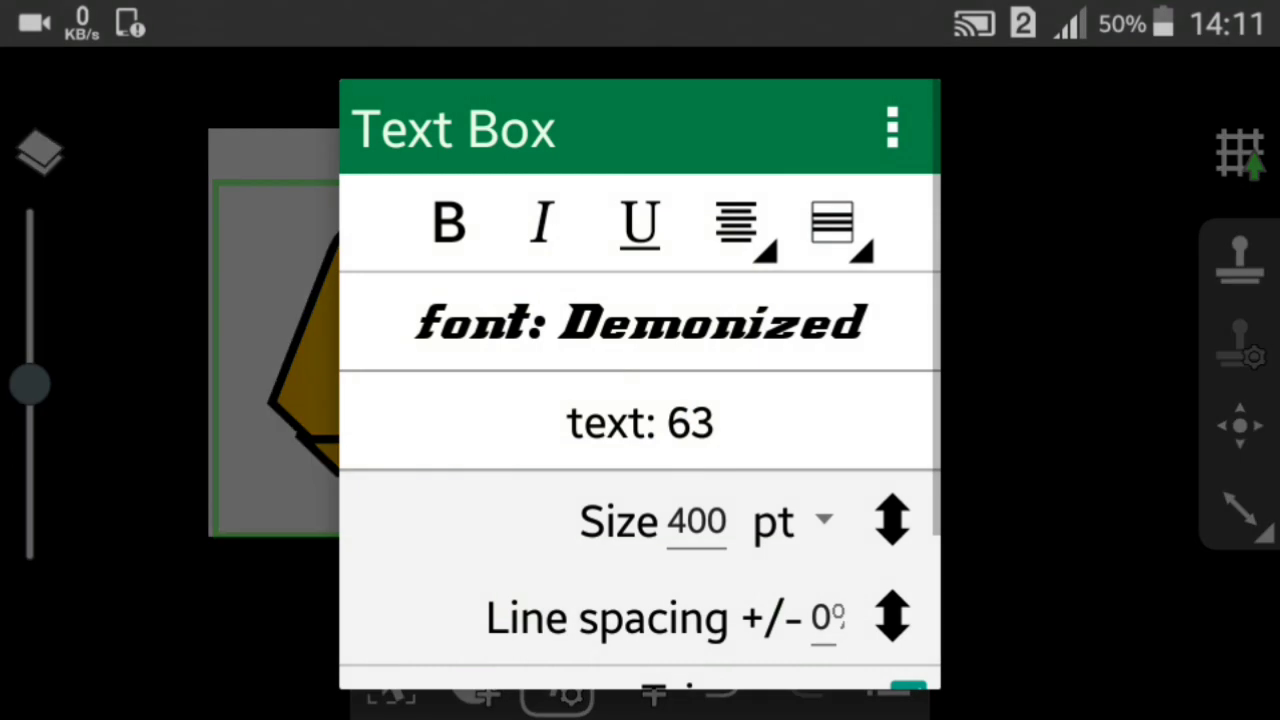
pyautogui.scroll(-3, 766, 349)
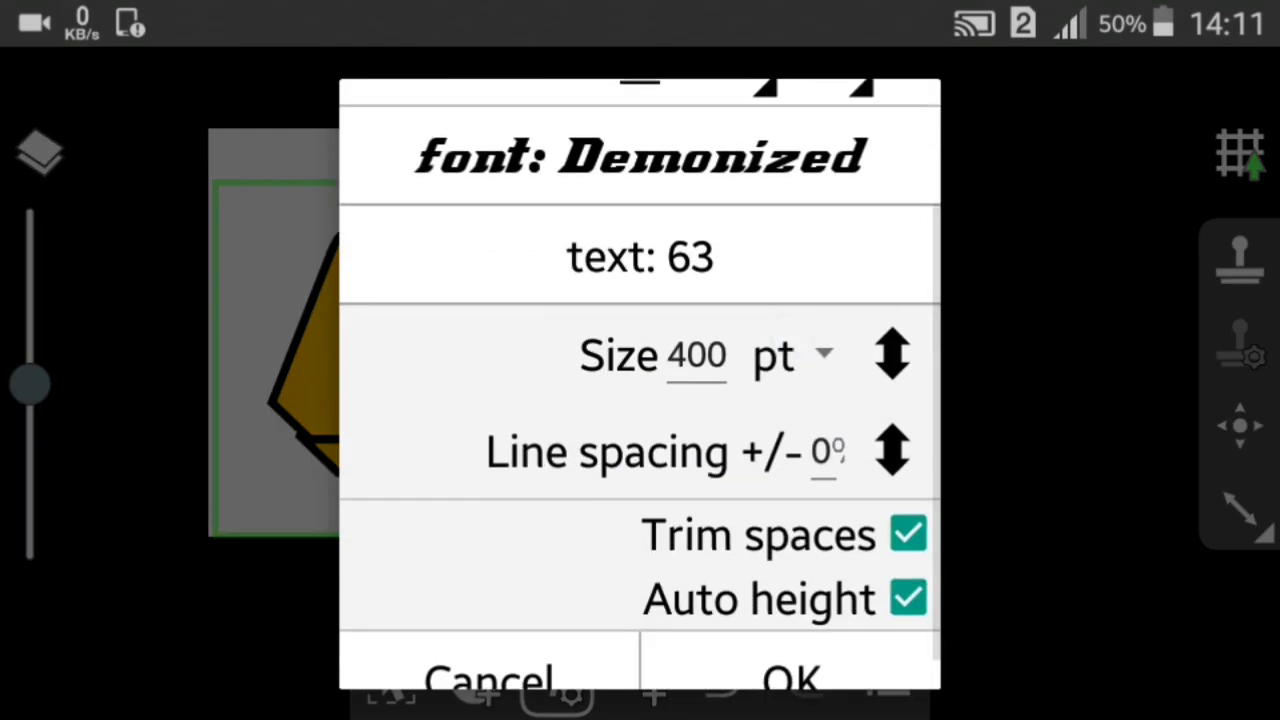
pyautogui.scroll(-1, 766, 330)
pyautogui.click(791, 643)
pyautogui.click(597, 594)
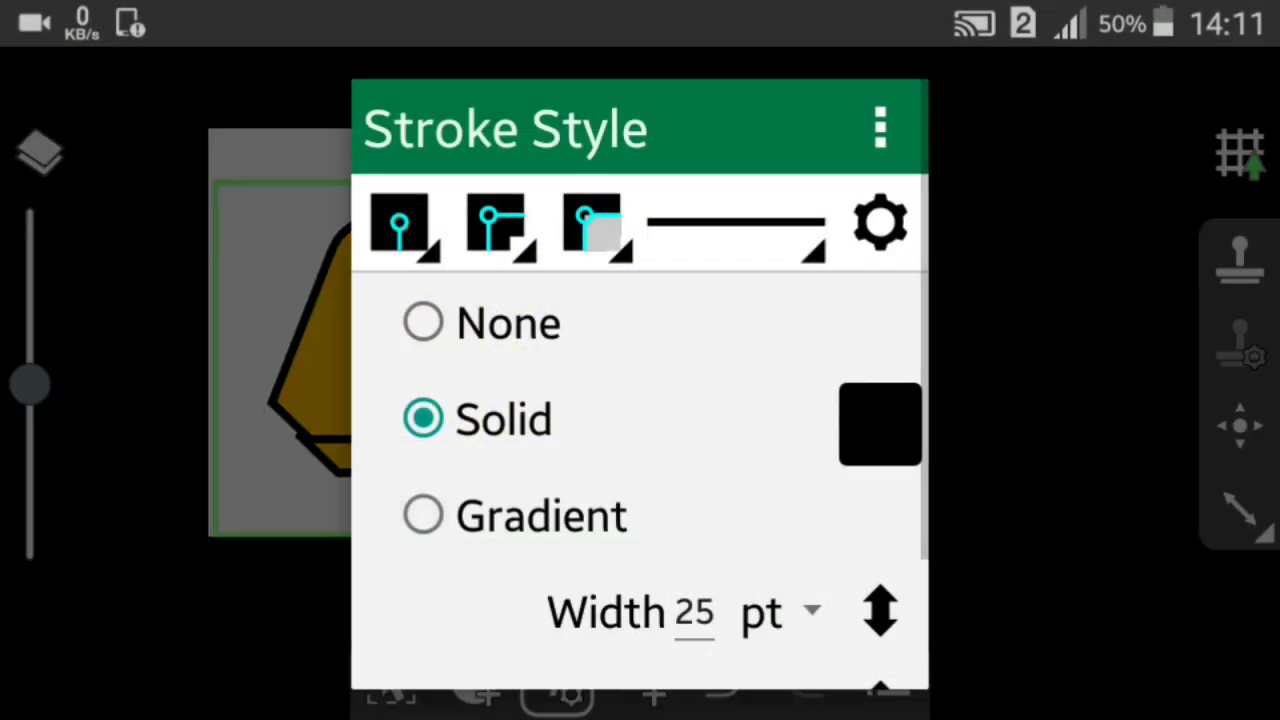
pyautogui.scroll(-3, 714, 463)
pyautogui.scroll(3, 697, 480)
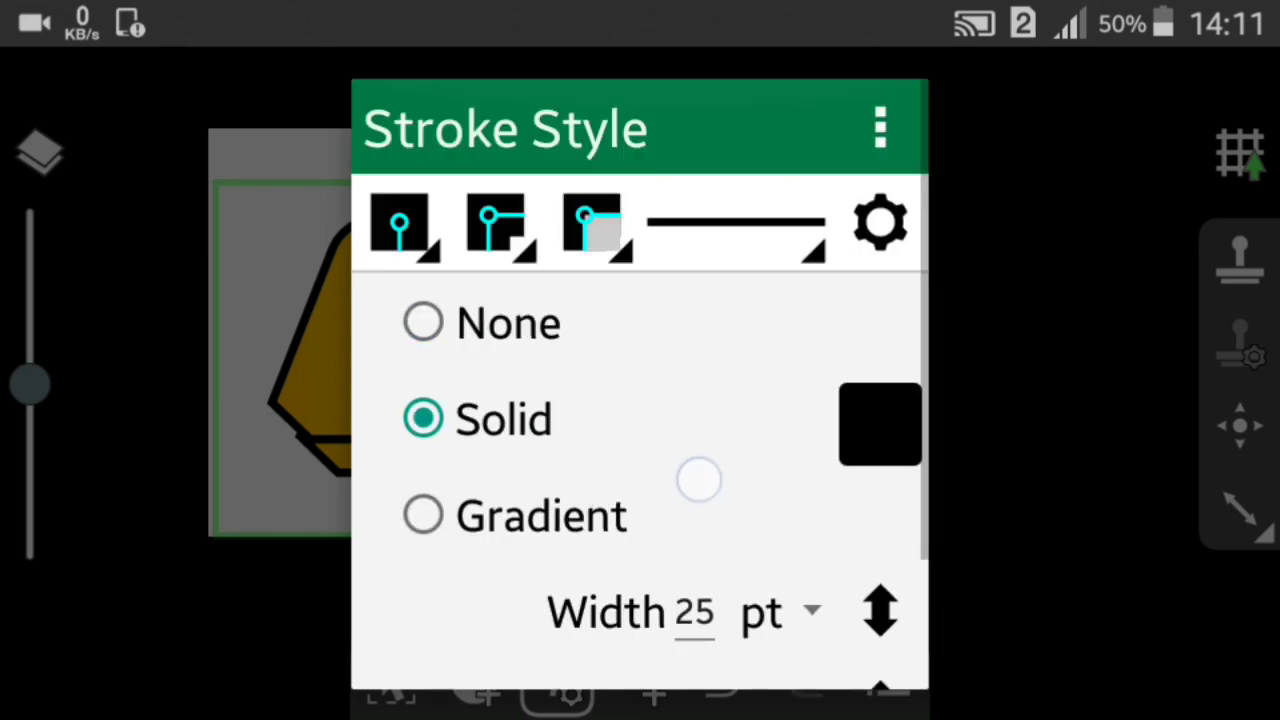
pyautogui.click(600, 234)
pyautogui.click(743, 331)
pyautogui.scroll(-3, 712, 402)
pyautogui.click(823, 637)
pyautogui.moveTo(757, 480); pyautogui.dragTo(739, 456)
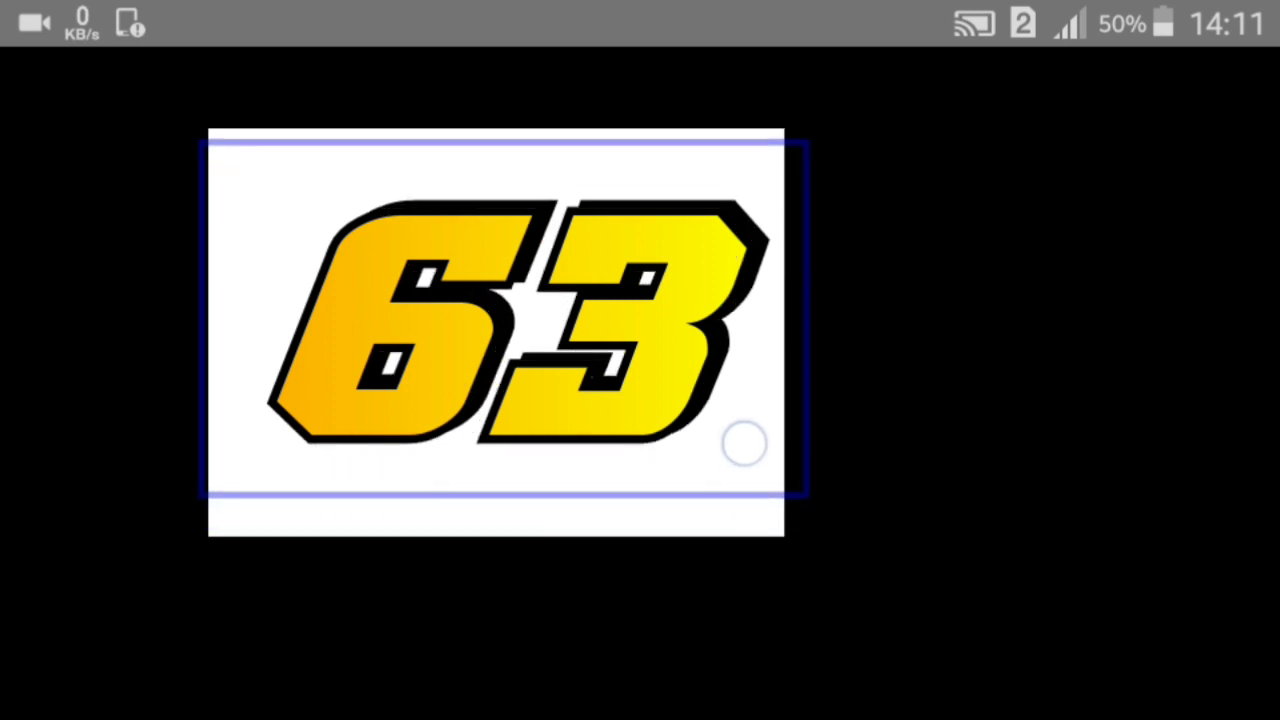
pyautogui.moveTo(738, 456); pyautogui.dragTo(735, 459)
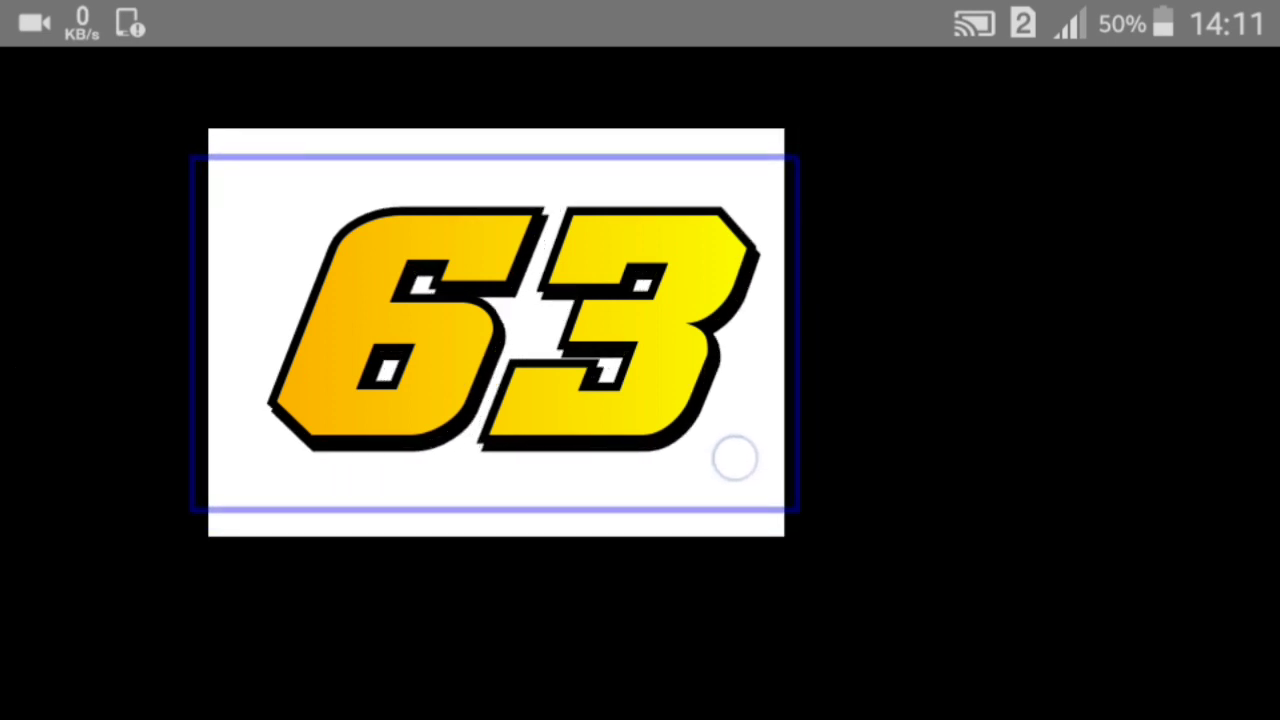
pyautogui.moveTo(735, 459); pyautogui.dragTo(735, 456)
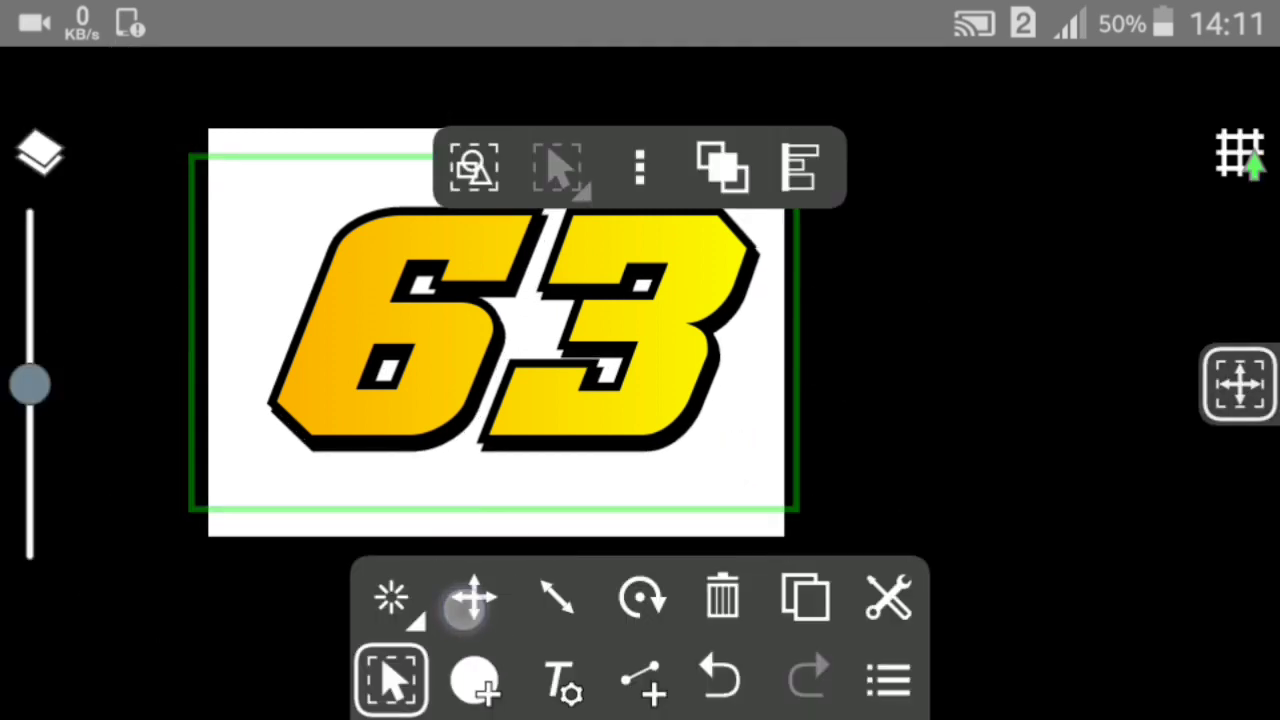
pyautogui.click(392, 680)
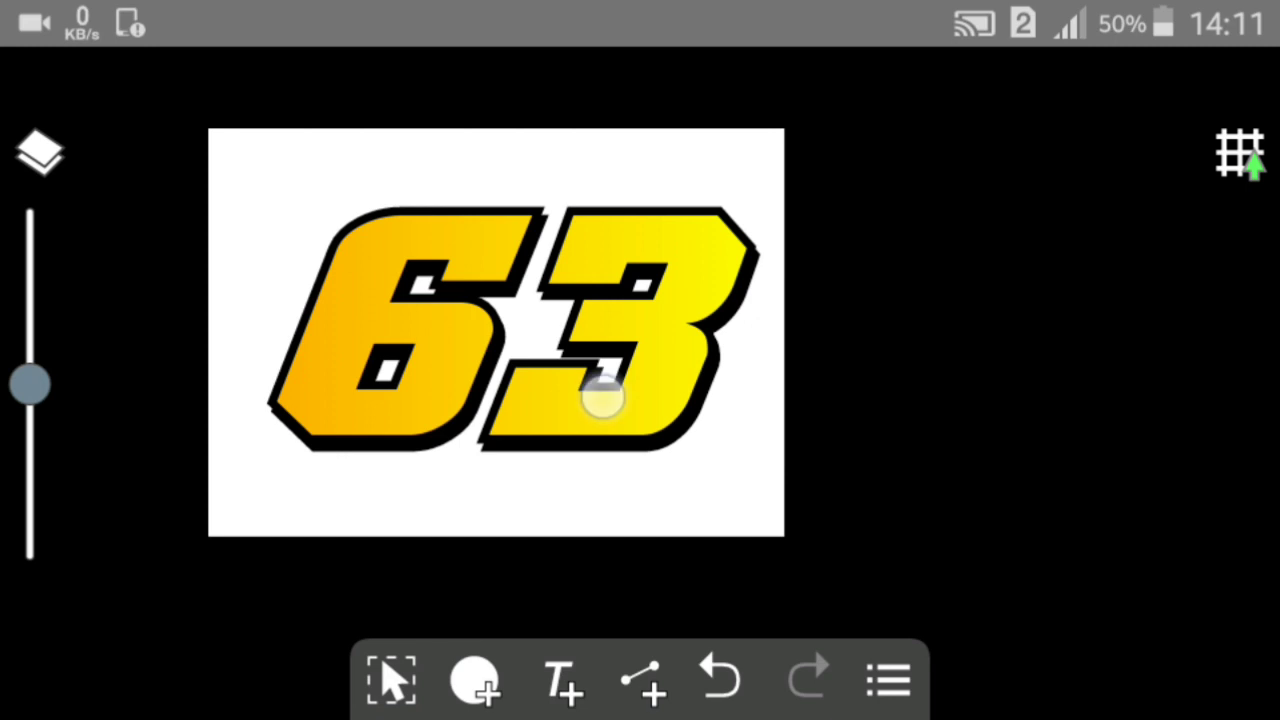
pyautogui.click(720, 680)
pyautogui.moveTo(776, 471)
pyautogui.mouseDown()
pyautogui.moveTo(808, 497)
pyautogui.moveTo(800, 482)
pyautogui.mouseUp()
pyautogui.click(392, 680)
pyautogui.click(474, 598)
pyautogui.click(750, 690)
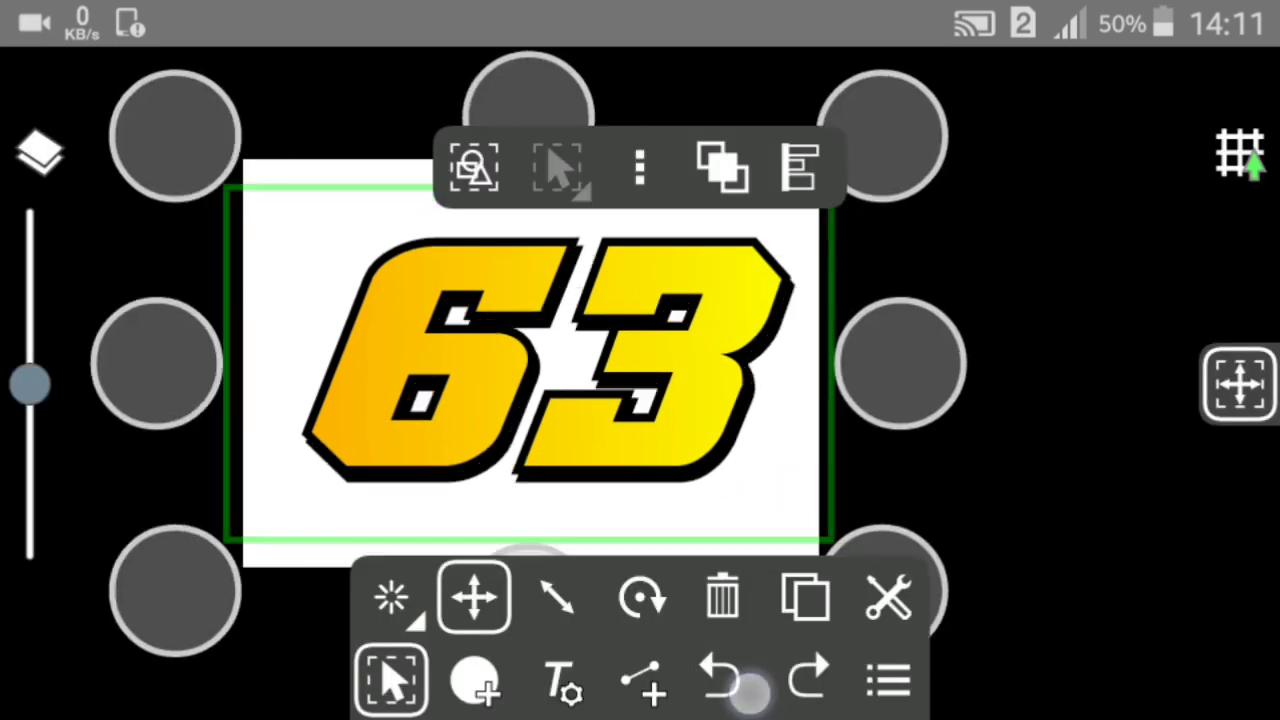
pyautogui.click(558, 680)
pyautogui.click(390, 680)
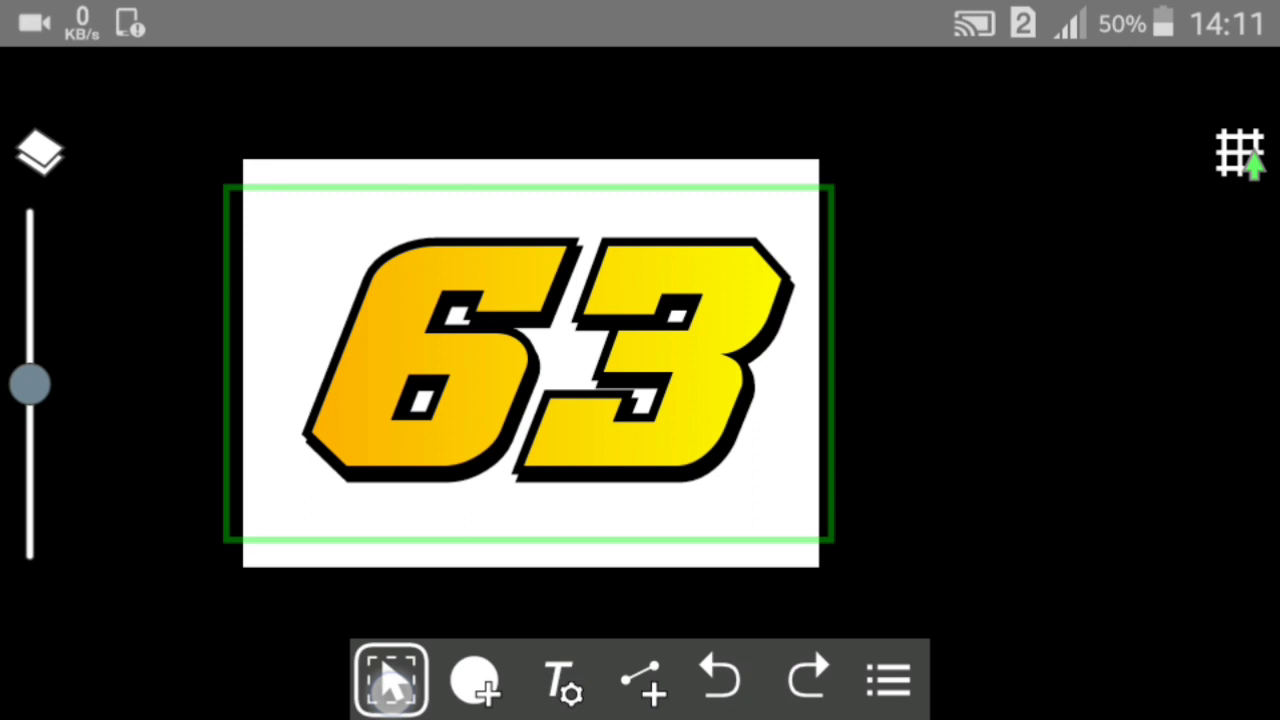
pyautogui.click(540, 360)
# Duplicate the 63 and set the copy's outline width to 75 pt.
pyautogui.click(805, 597)
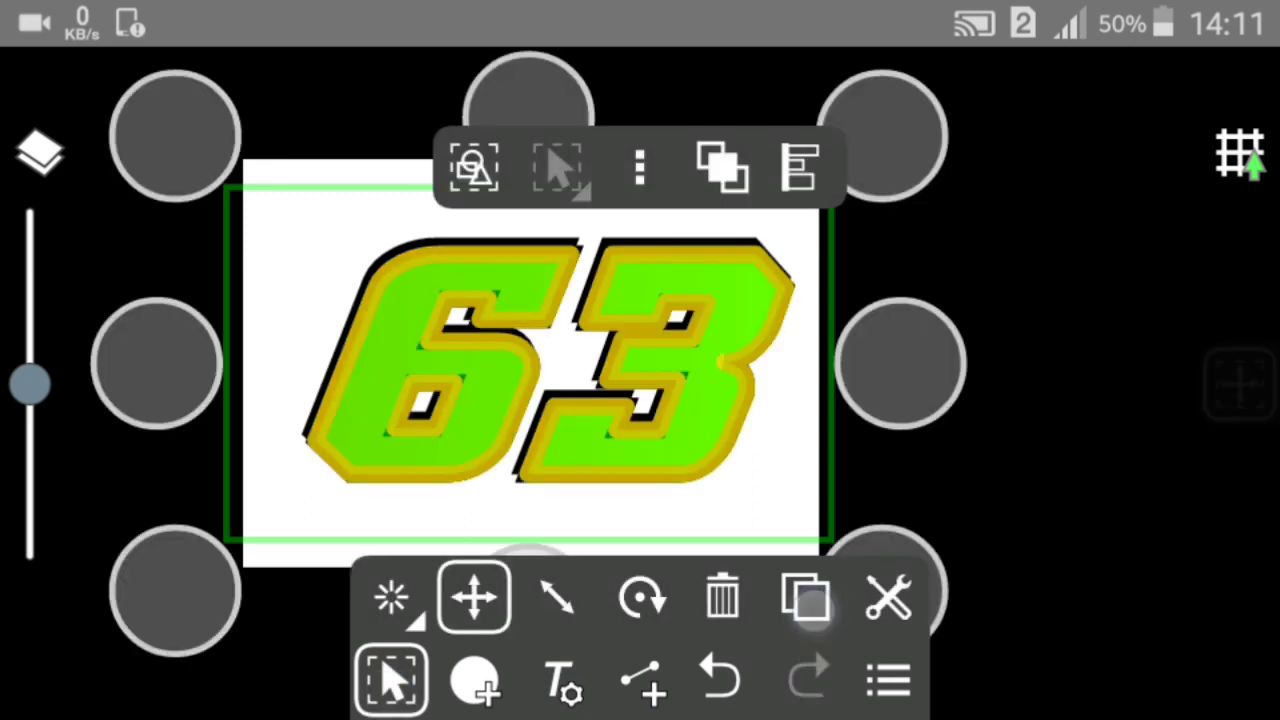
pyautogui.click(557, 680)
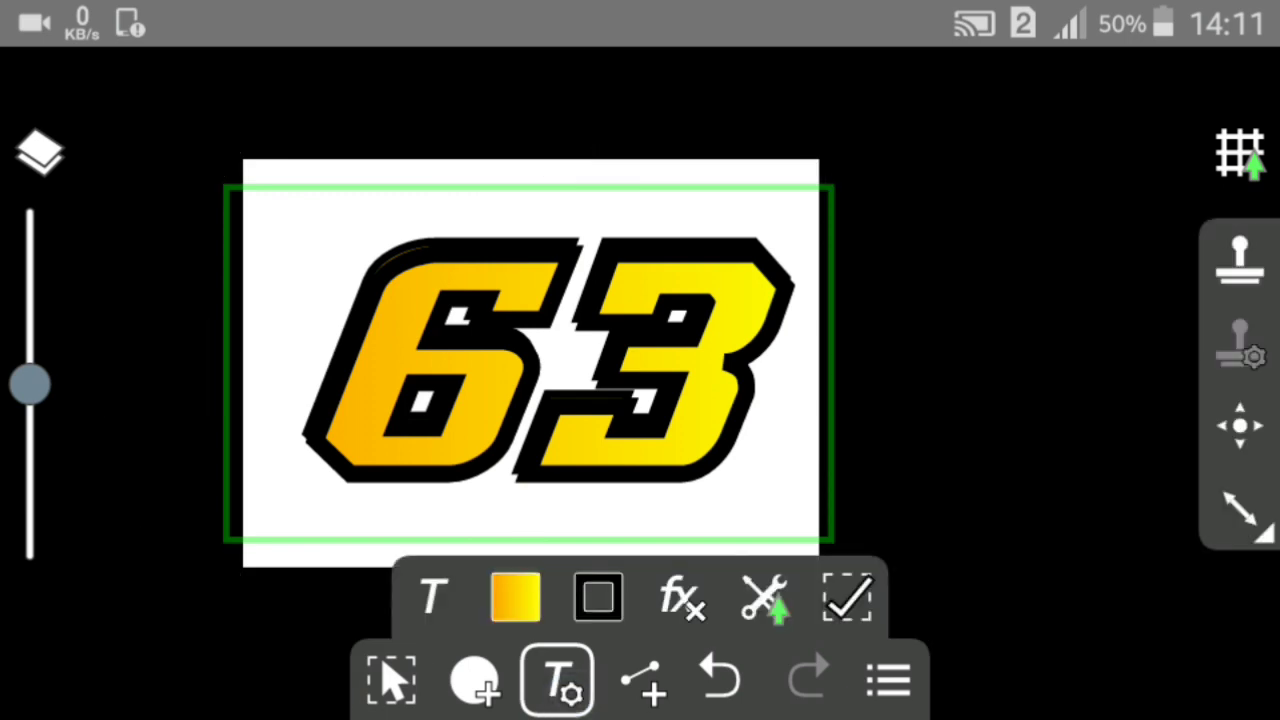
pyautogui.click(610, 603)
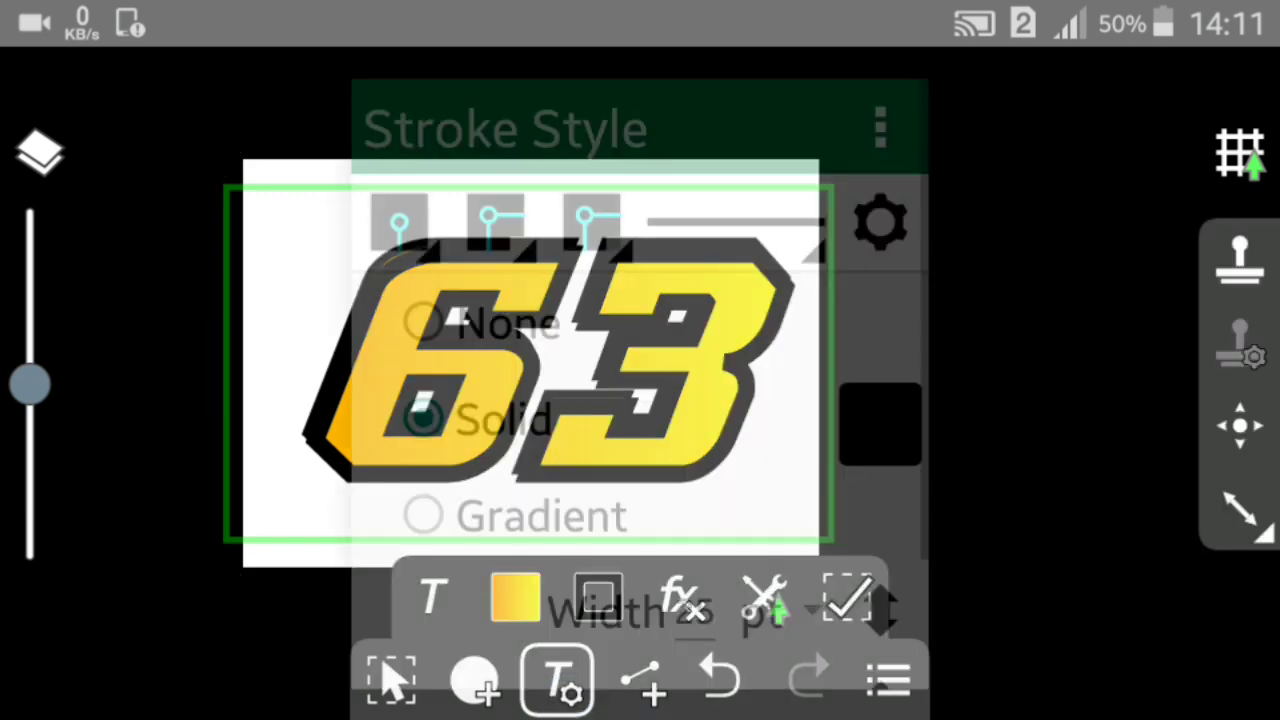
pyautogui.click(692, 620)
pyautogui.press('BackSpace')
pyautogui.write('7')
pyautogui.click(1166, 162)
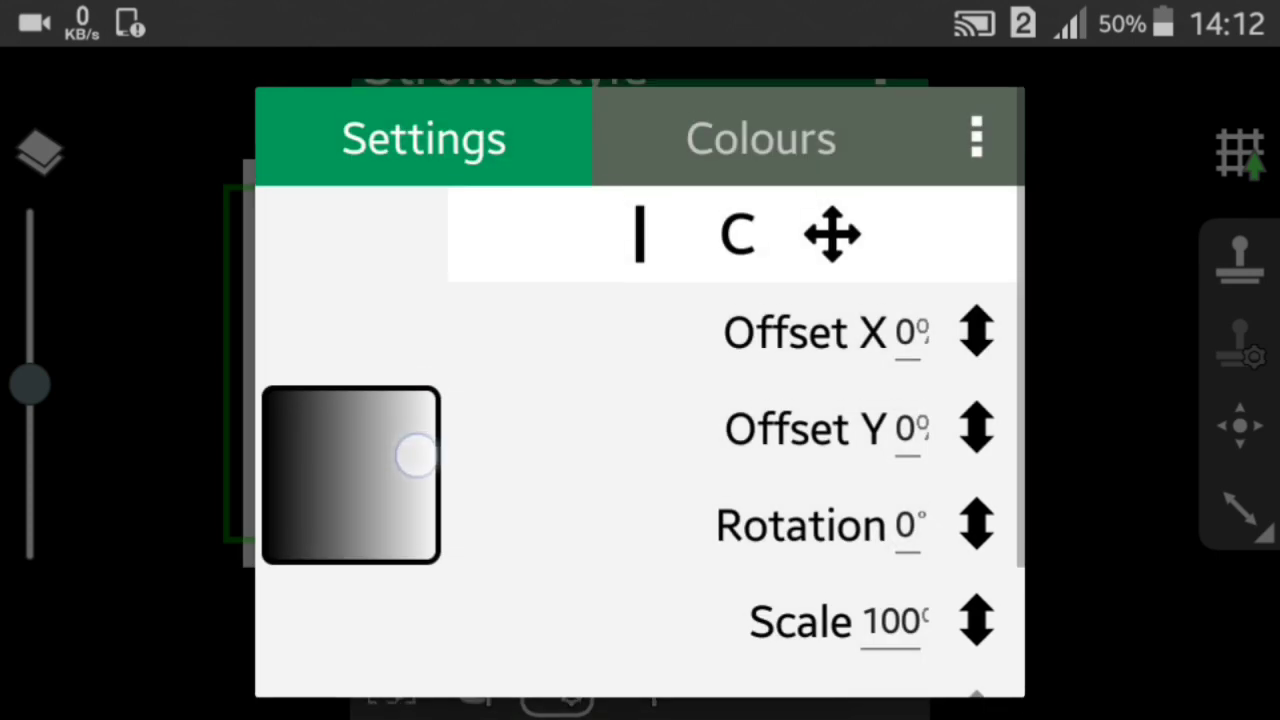
# Give the copy's outline a blue-to-cyan gradient.
pyautogui.click(760, 225)
pyautogui.click(651, 323)
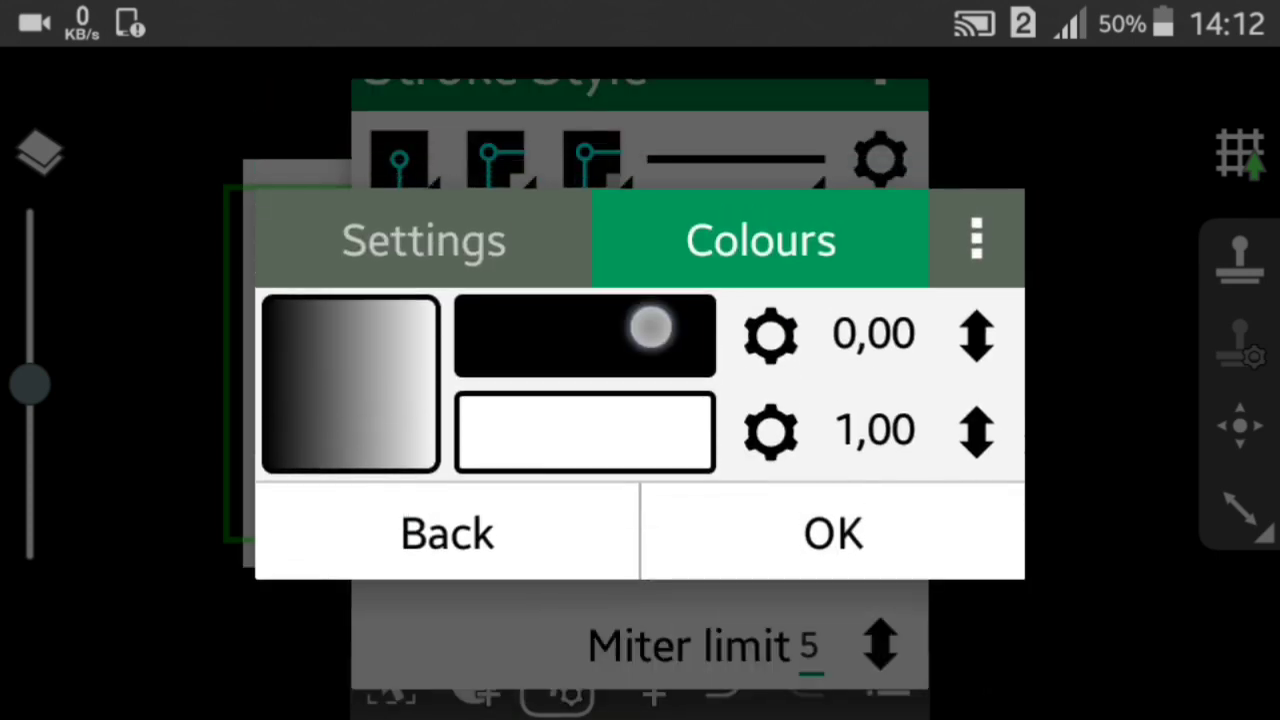
pyautogui.click(589, 376)
pyautogui.click(798, 641)
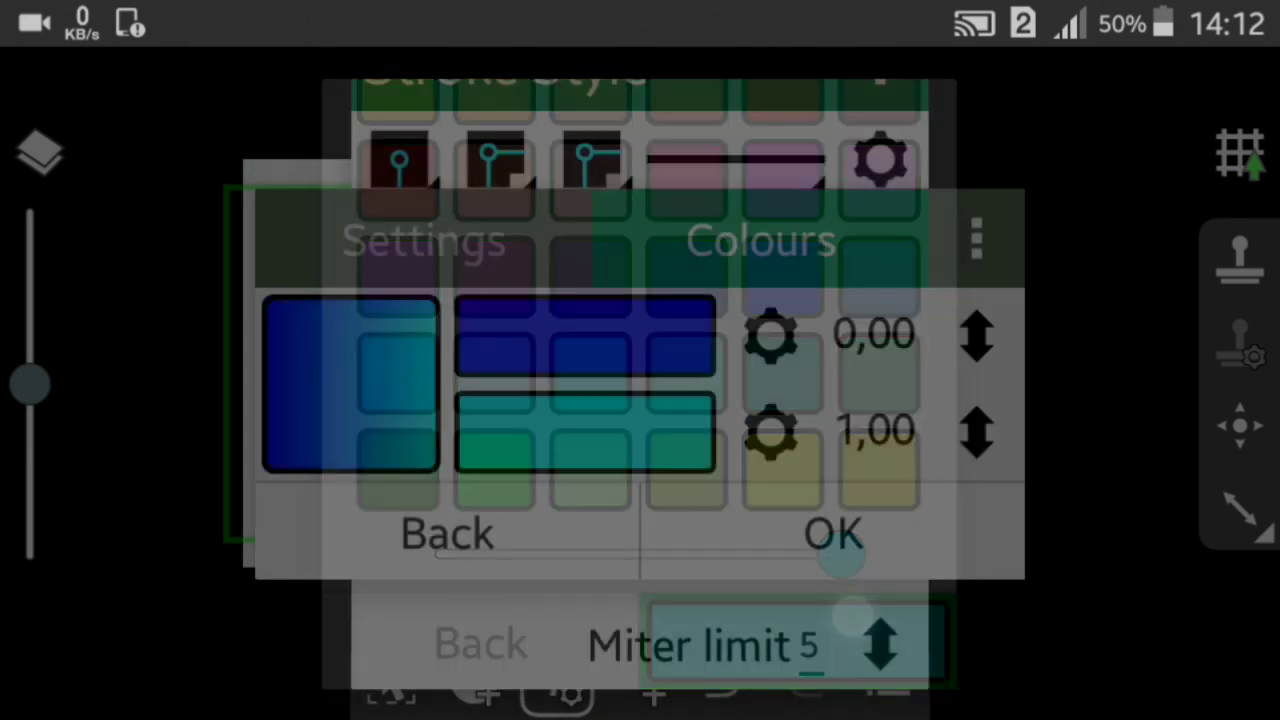
pyautogui.click(922, 530)
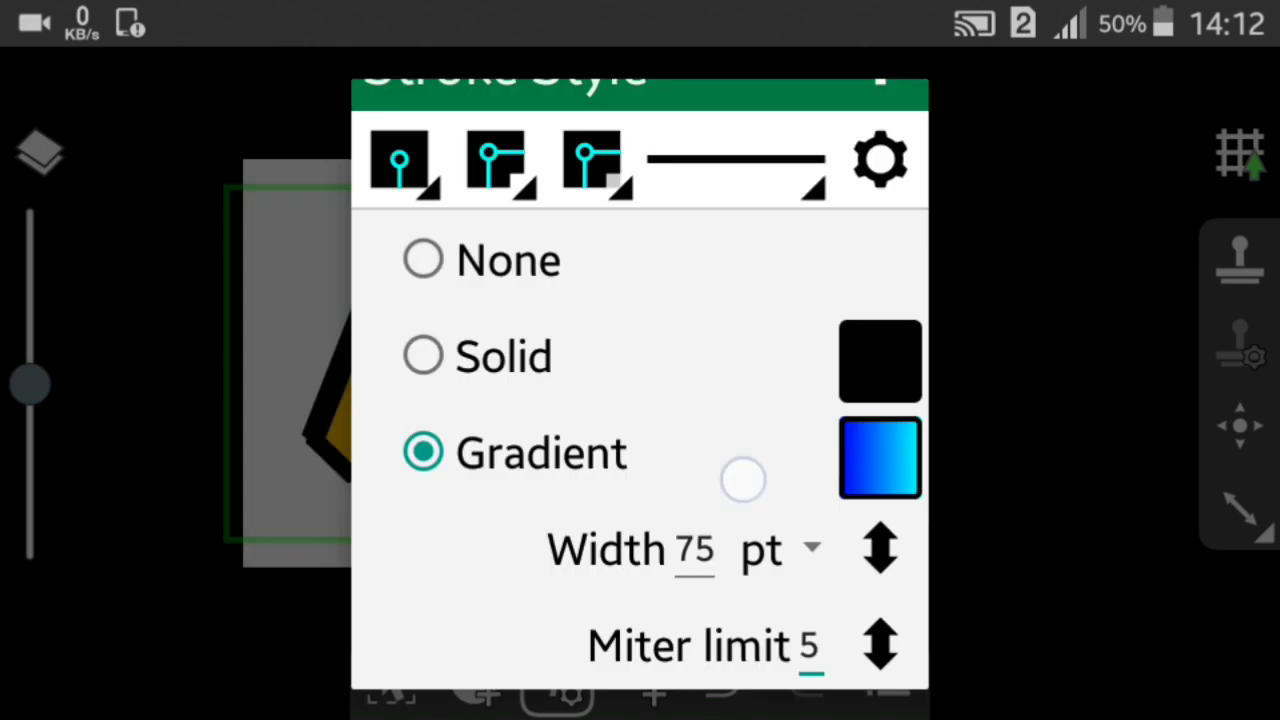
pyautogui.moveTo(743, 480); pyautogui.dragTo(769, 286)
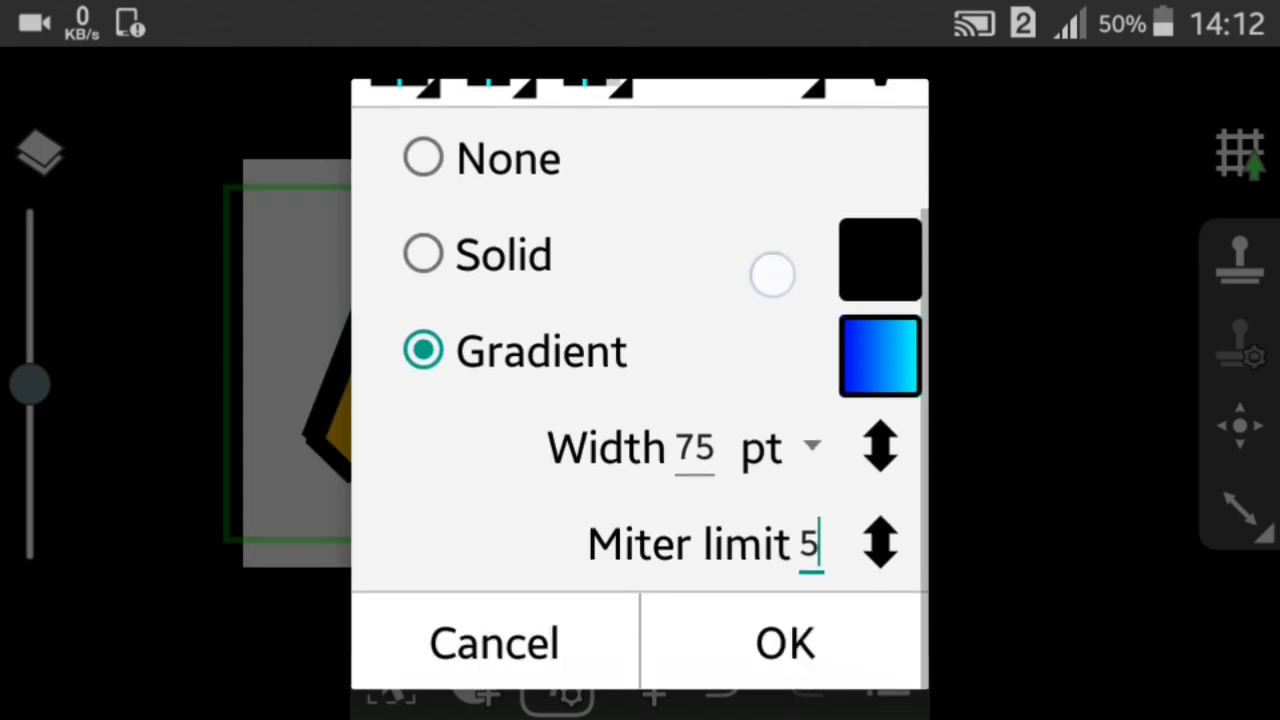
pyautogui.click(786, 643)
# Rotate the outline's blue gradient to 90° so it runs vertically.
pyautogui.click(595, 590)
pyautogui.click(880, 520)
pyautogui.click(907, 517)
pyautogui.click(1176, 401)
pyautogui.click(971, 564)
pyautogui.click(706, 688)
pyautogui.click(1166, 160)
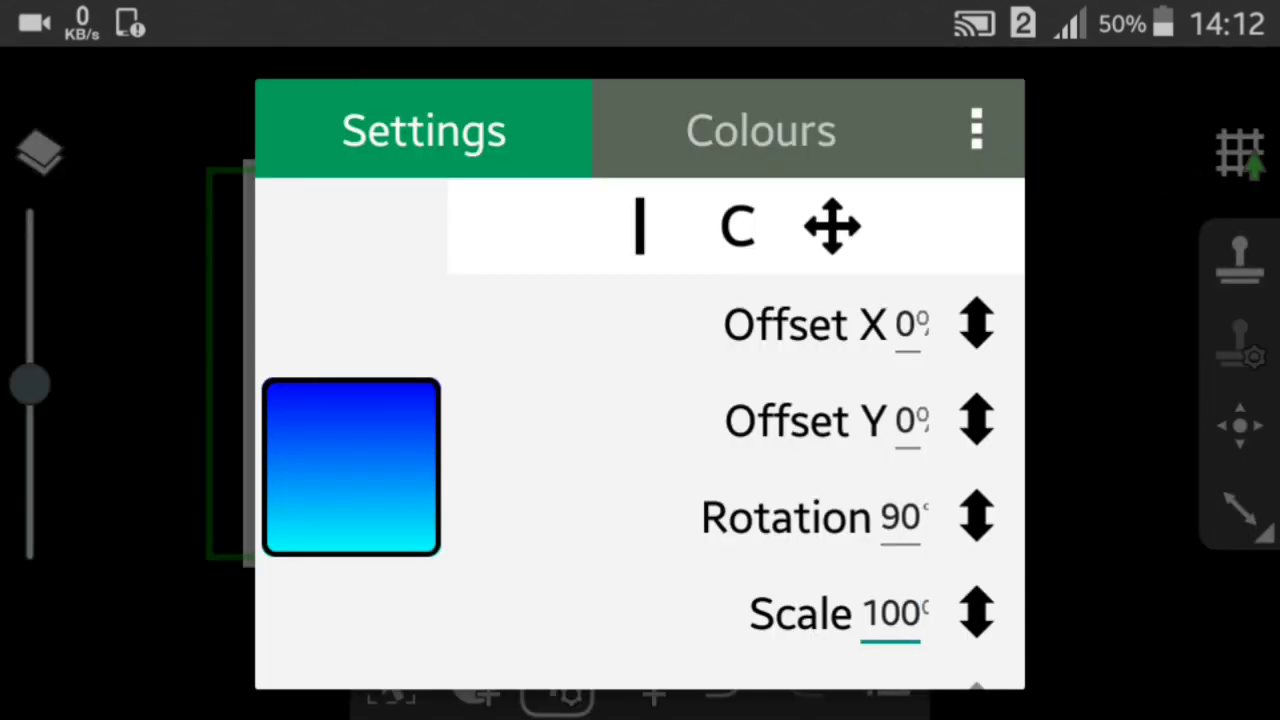
pyautogui.moveTo(835, 396); pyautogui.dragTo(835, 230)
pyautogui.click(903, 619)
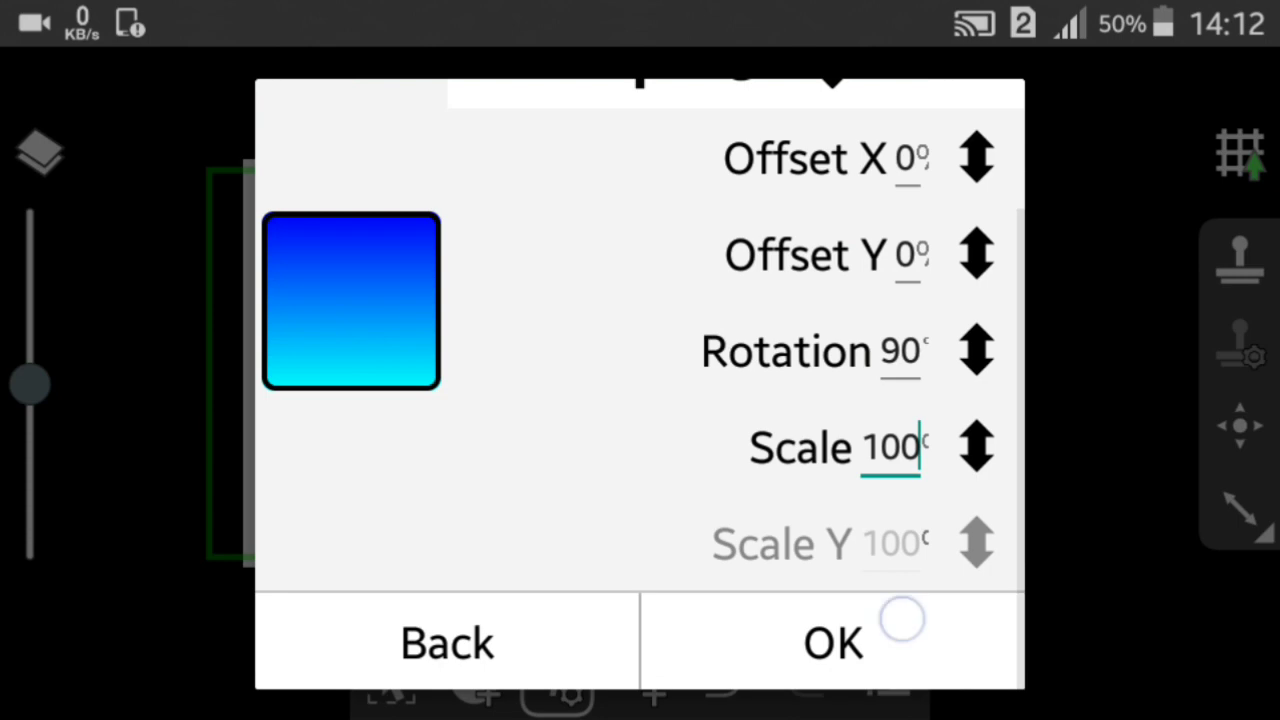
# Apply the outline settings and send the blue outline behind the yellow 63.
pyautogui.moveTo(749, 603); pyautogui.dragTo(834, 217)
pyautogui.click(785, 643)
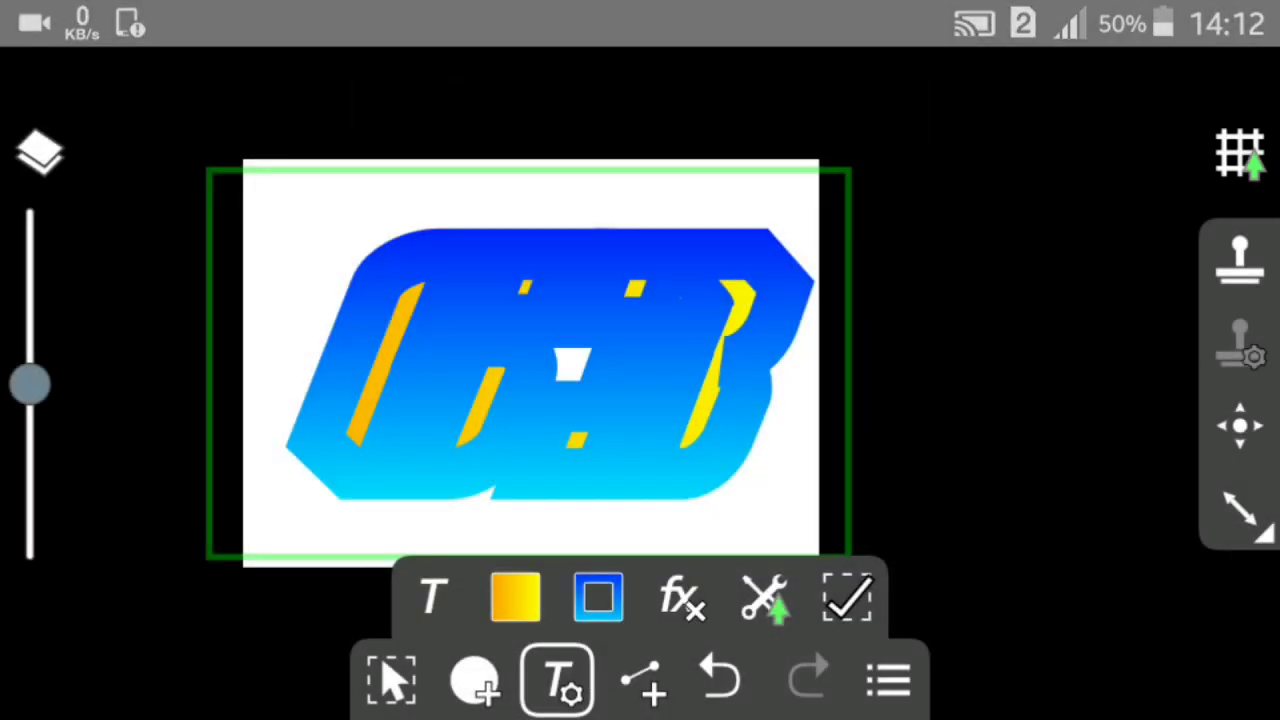
pyautogui.click(389, 680)
pyautogui.click(723, 166)
pyautogui.click(902, 468)
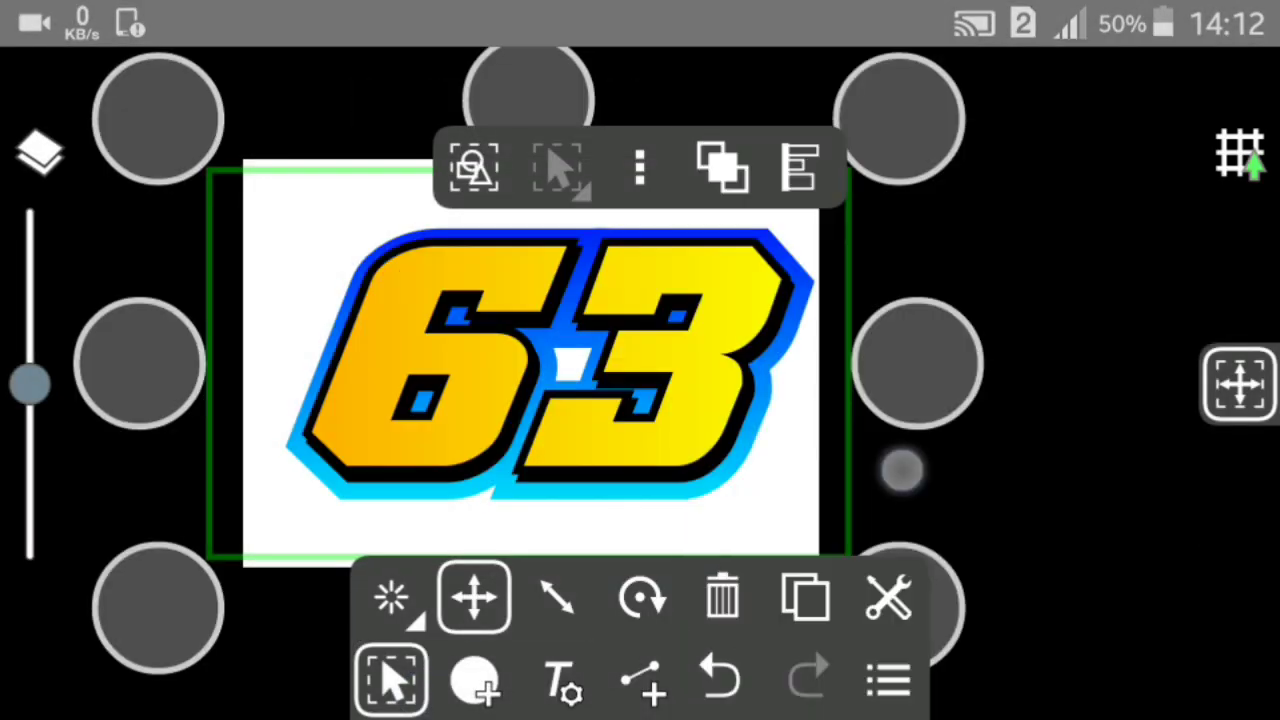
# Duplicate the blue outline, send it to the back, and shift it slightly up-right.
pyautogui.click(805, 597)
pyautogui.click(723, 166)
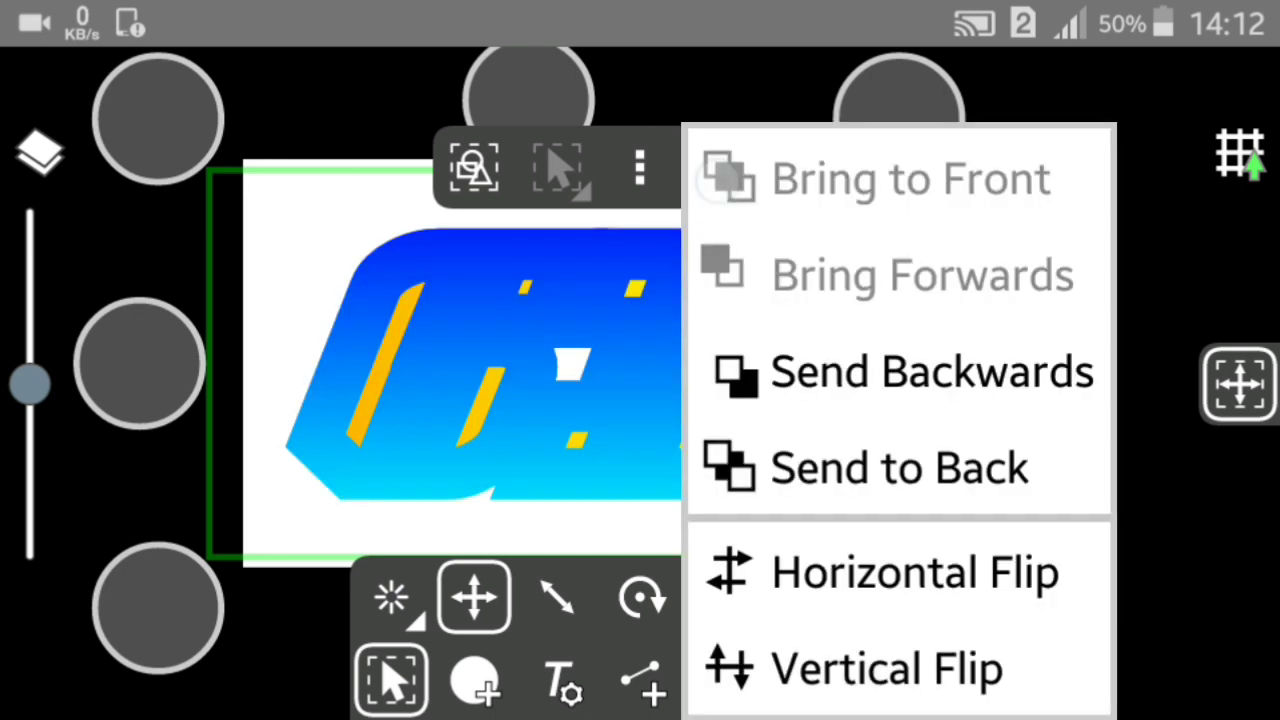
pyautogui.click(851, 466)
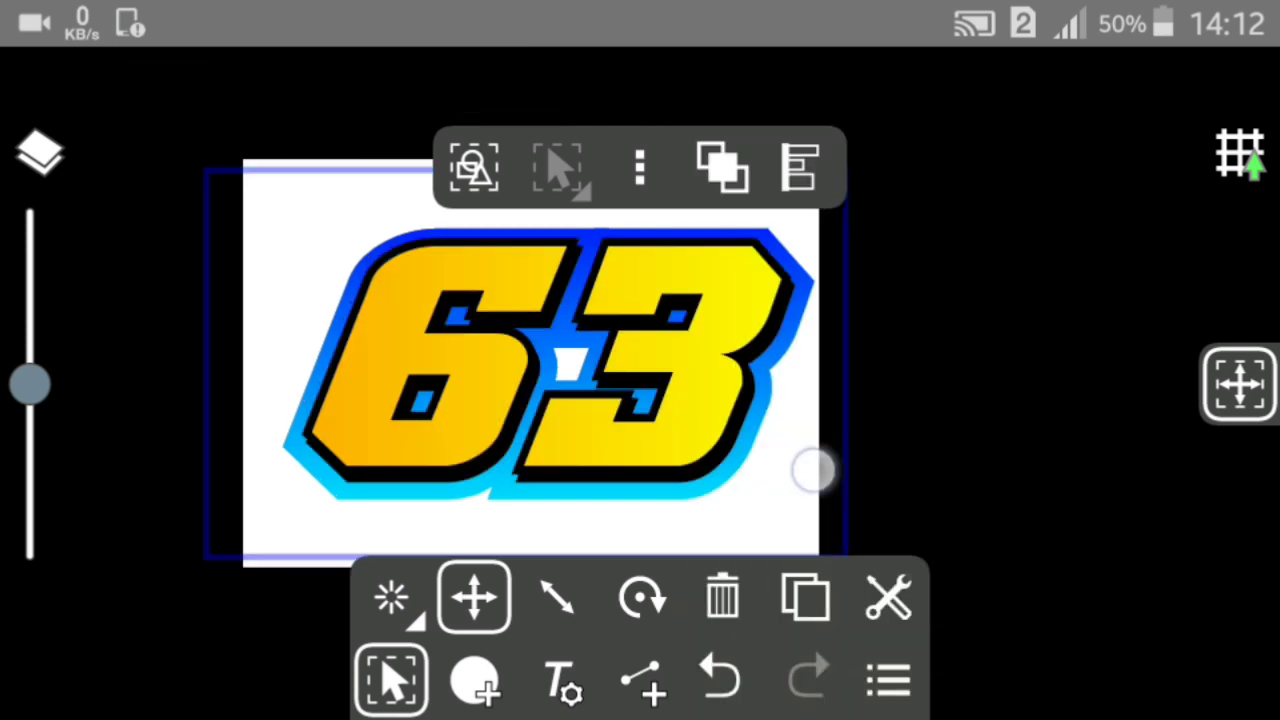
pyautogui.moveTo(804, 470)
pyautogui.mouseDown()
pyautogui.moveTo(818, 457)
pyautogui.moveTo(766, 465)
pyautogui.mouseUp()
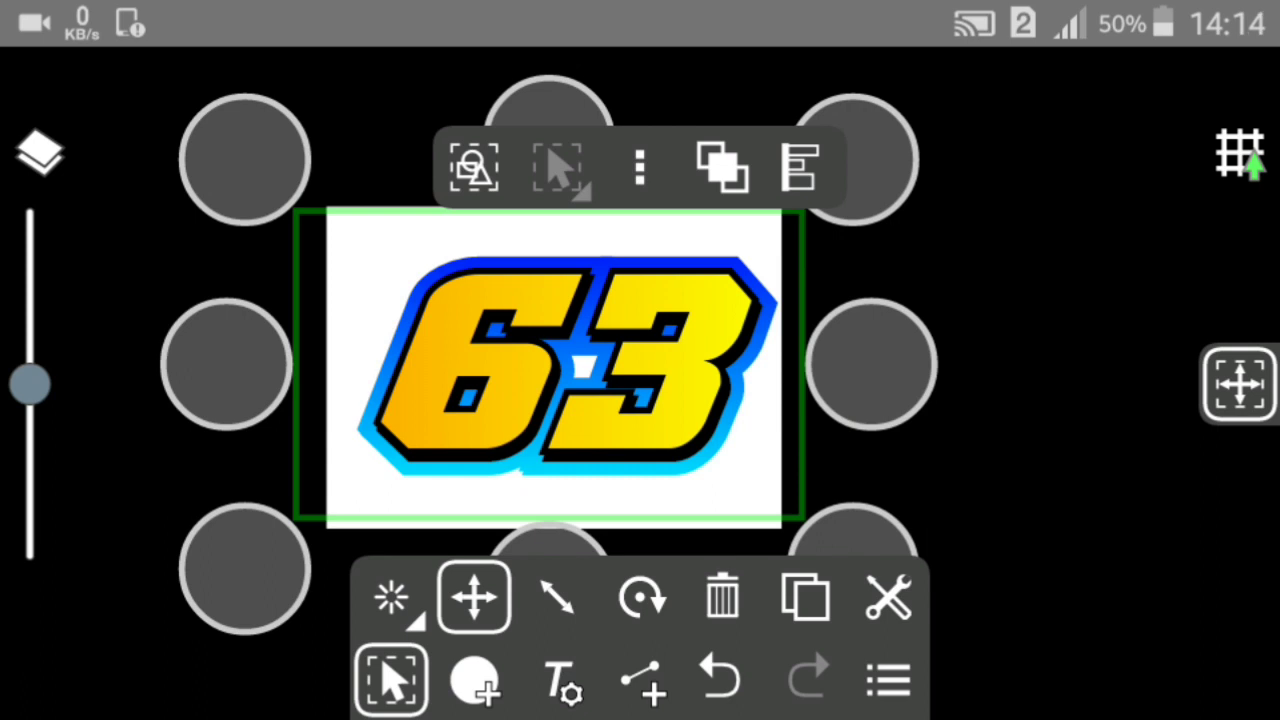
# Use redo and undo to restore the 63's original size.
pyautogui.click(808, 682)
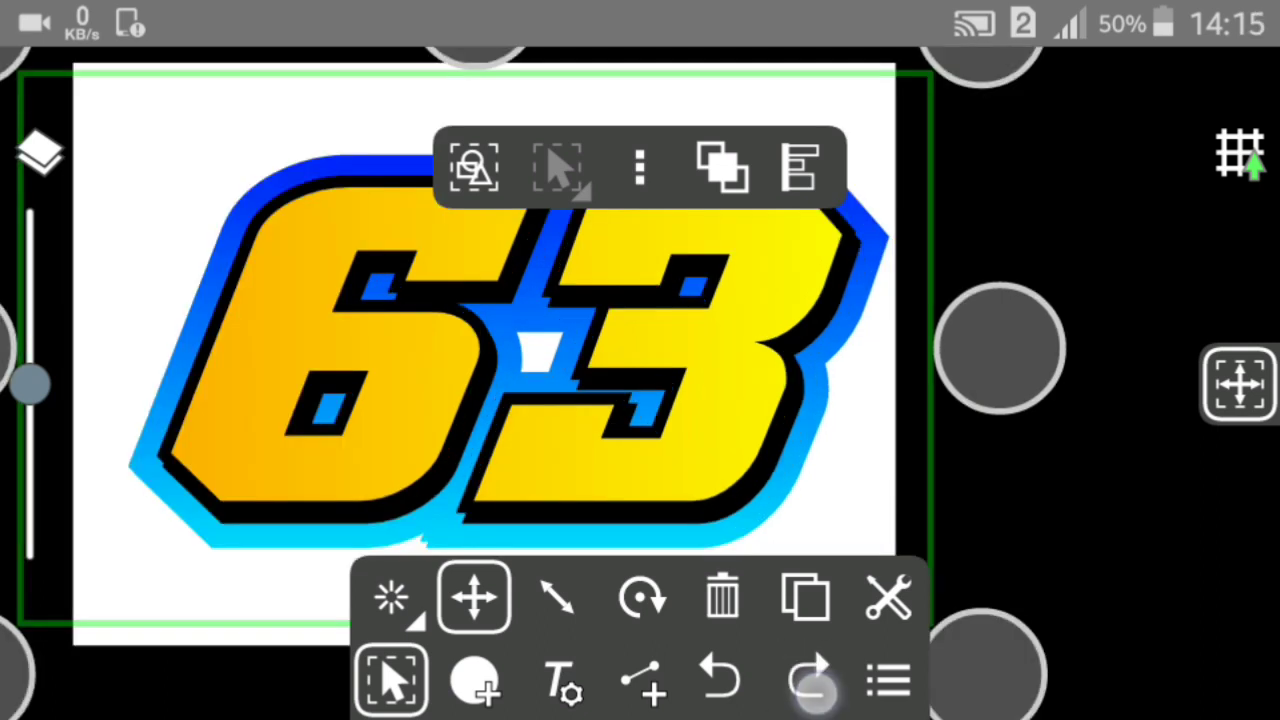
pyautogui.click(812, 682)
pyautogui.click(720, 684)
pyautogui.click(888, 682)
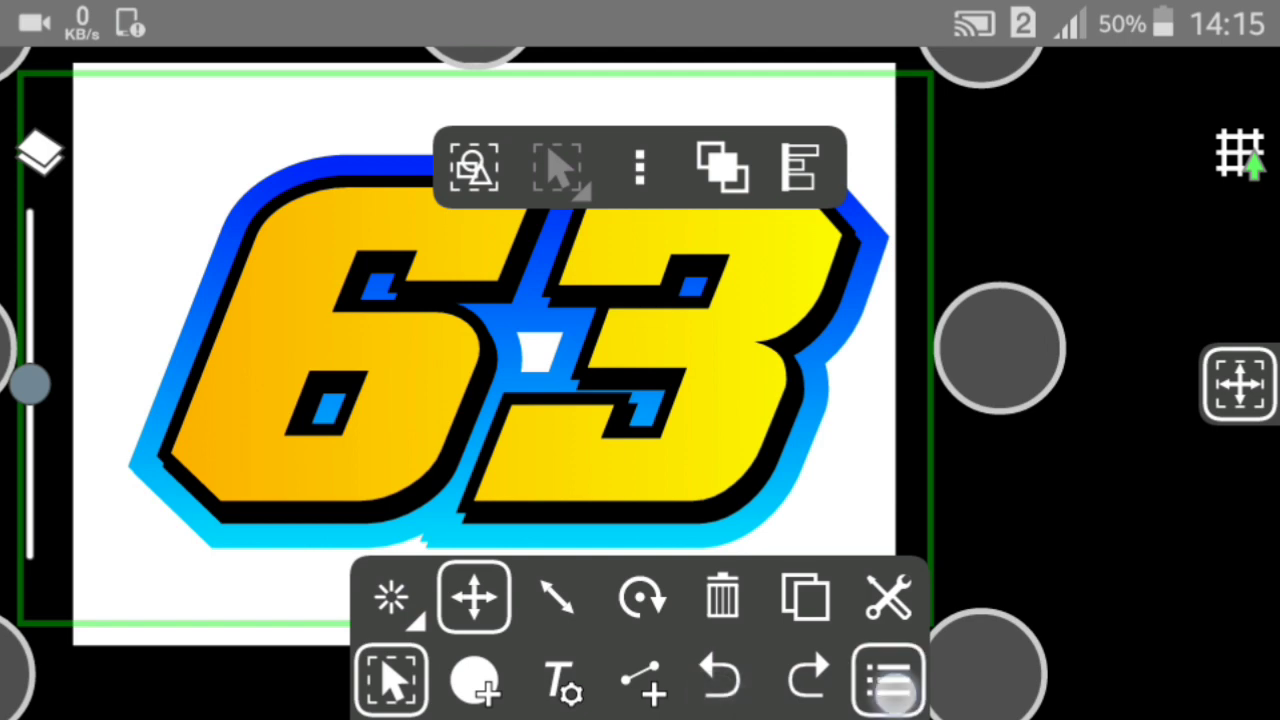
# Fill the page background with a solid dark grey preset colour and zoom out.
pyautogui.moveTo(743, 583); pyautogui.dragTo(771, 463)
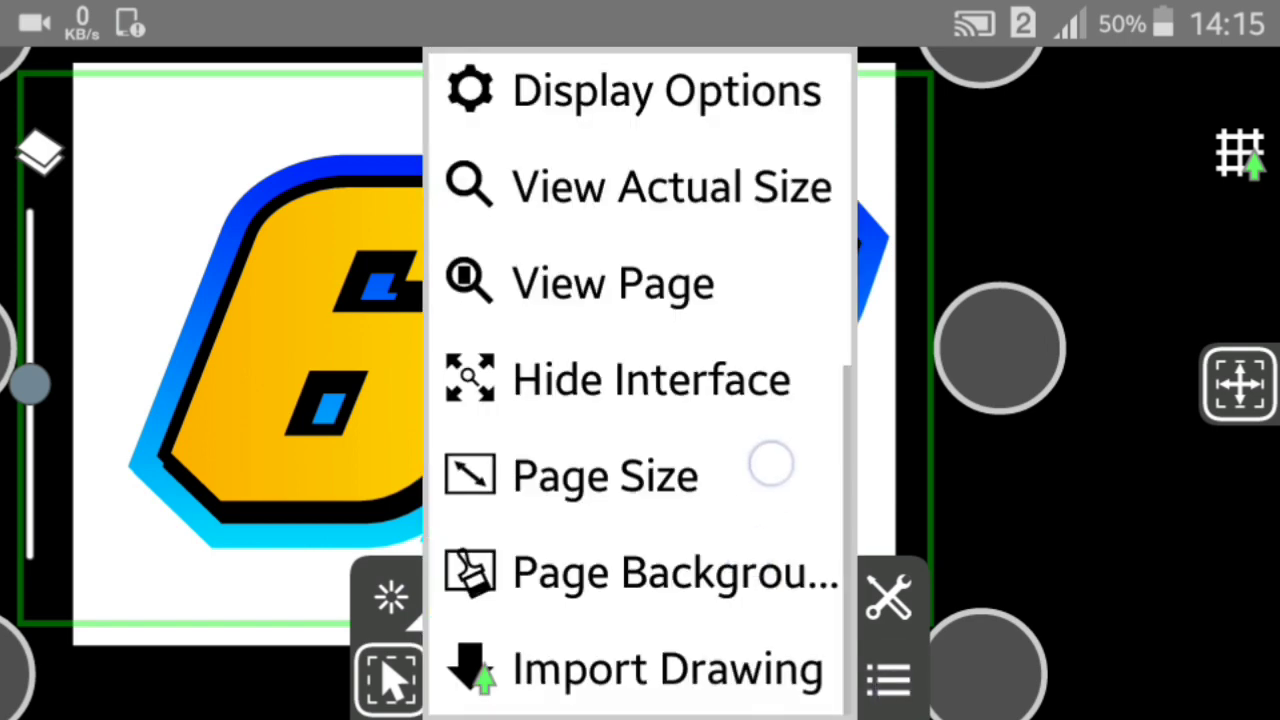
pyautogui.click(760, 545)
pyautogui.click(886, 330)
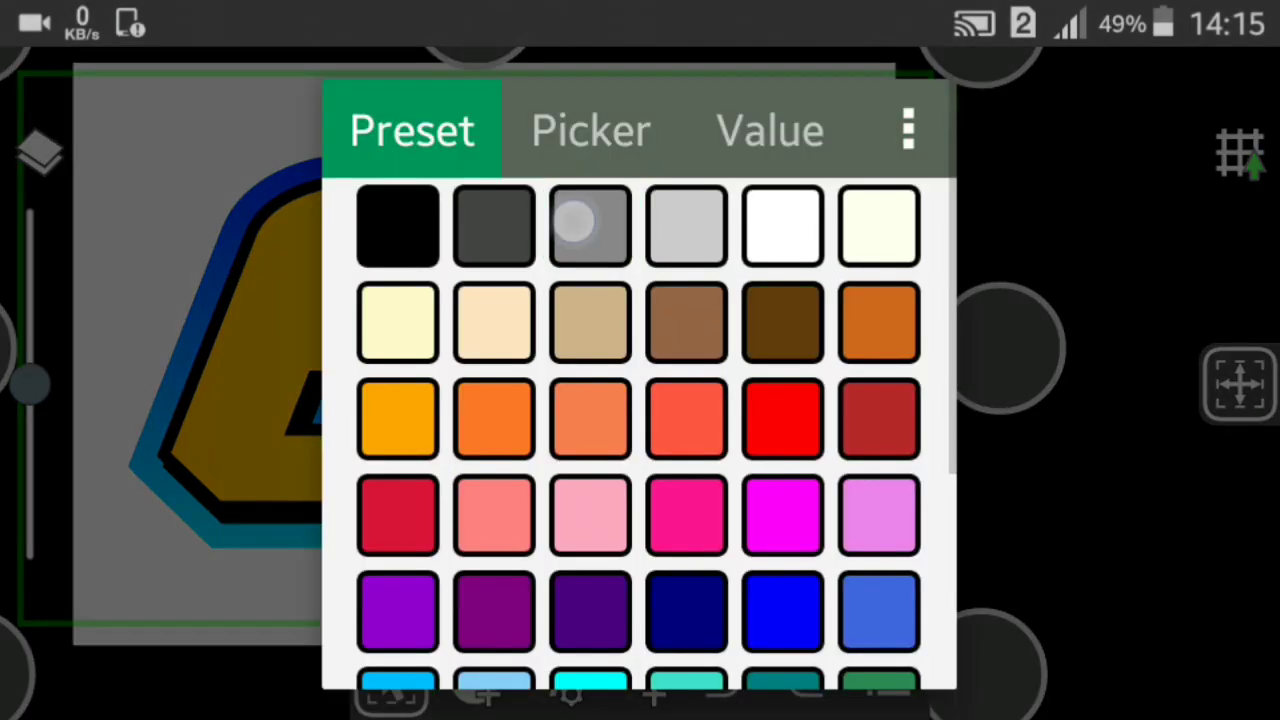
pyautogui.click(494, 226)
pyautogui.scroll(-5, 638, 560)
pyautogui.click(798, 637)
pyautogui.click(855, 627)
pyautogui.scroll(-3, 1058, 400)
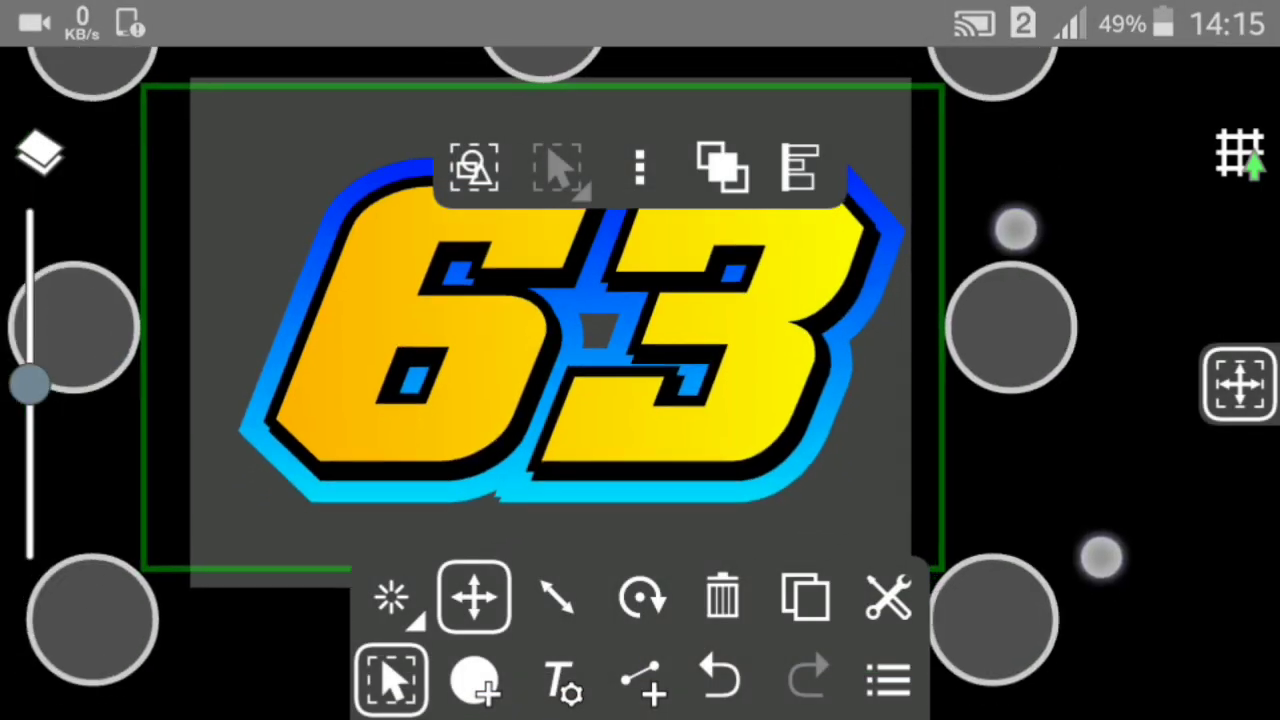
pyautogui.scroll(-3, 1050, 410)
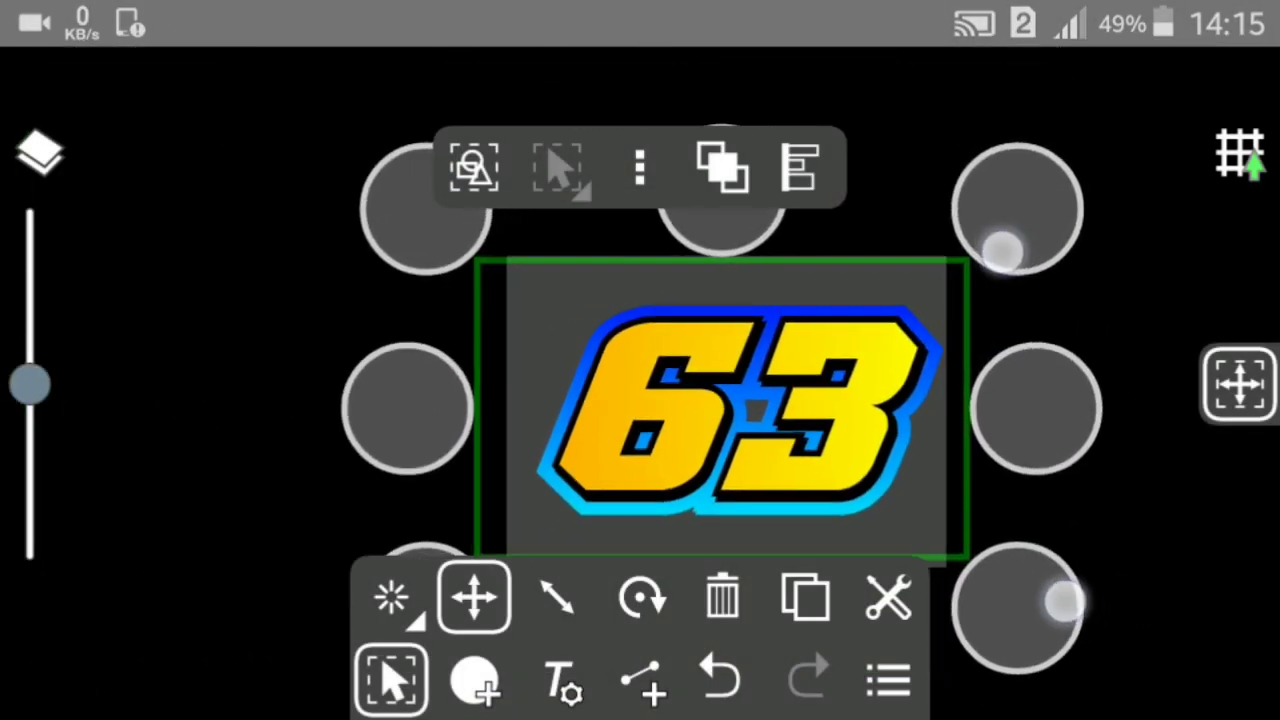
pyautogui.scroll(1, 1030, 594)
pyautogui.click(565, 685)
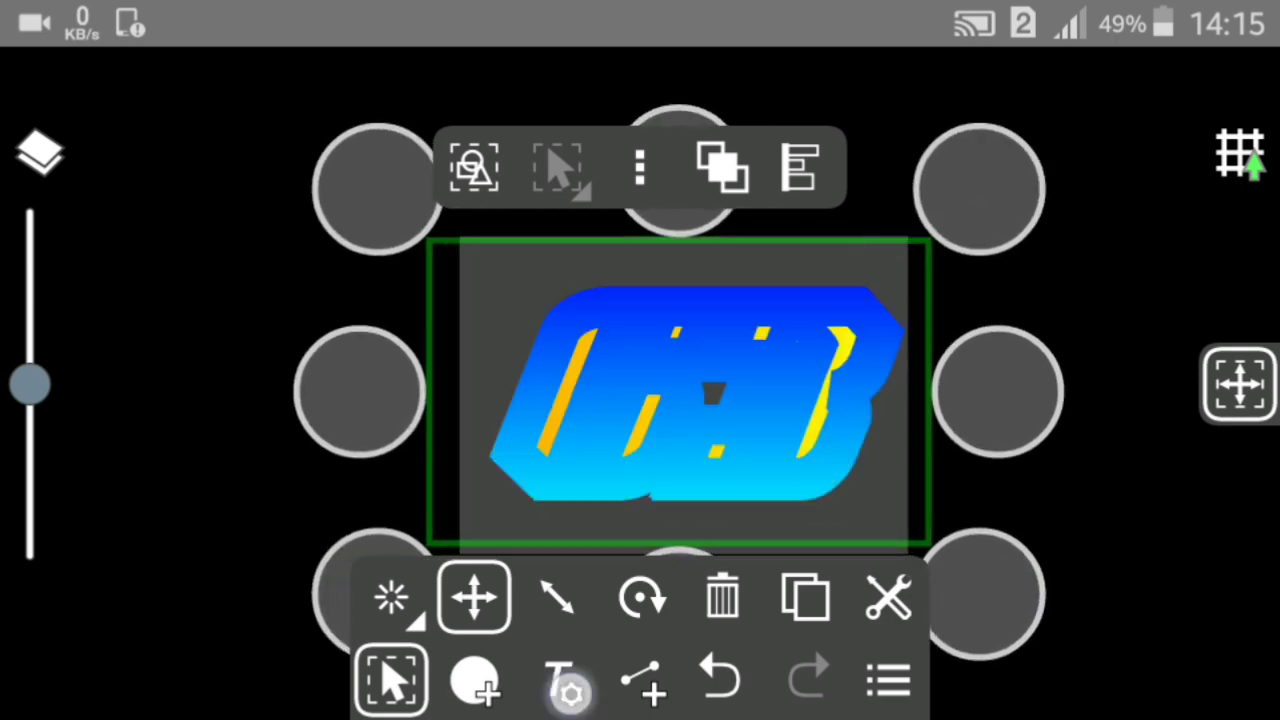
# Give the badge outline a solid white 85 pt stroke.
pyautogui.click(597, 600)
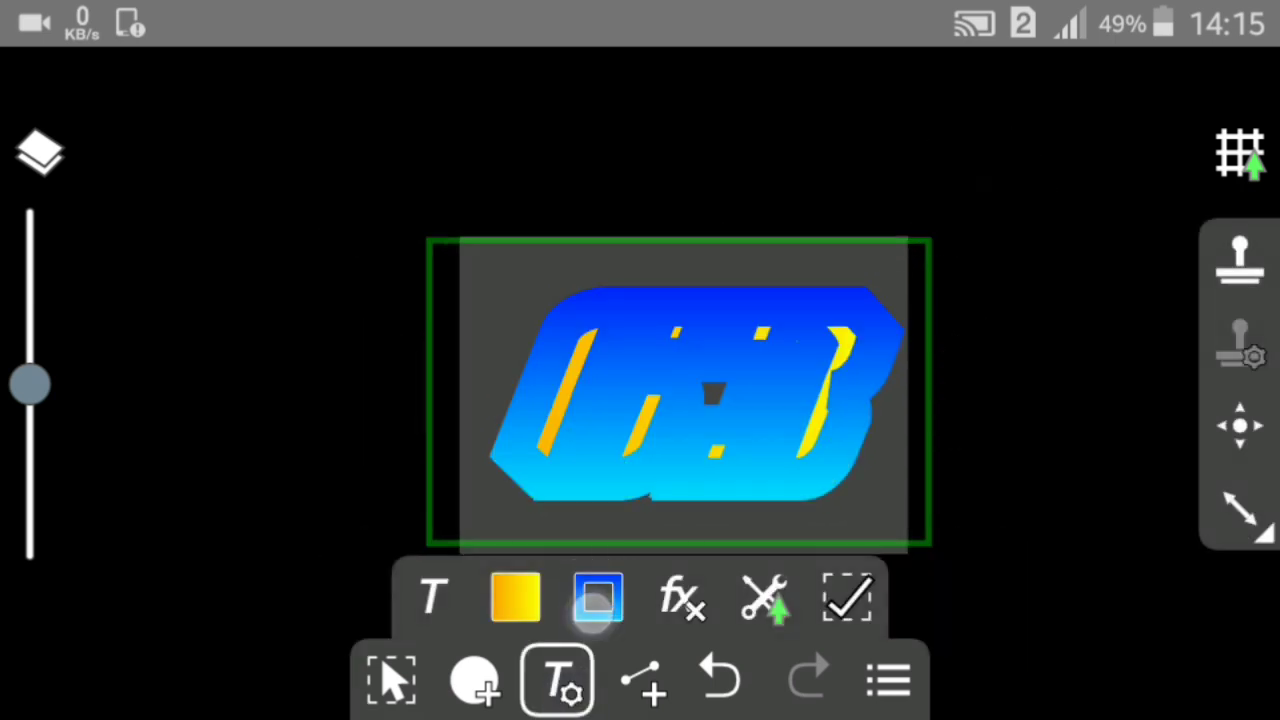
pyautogui.click(425, 416)
pyautogui.click(695, 612)
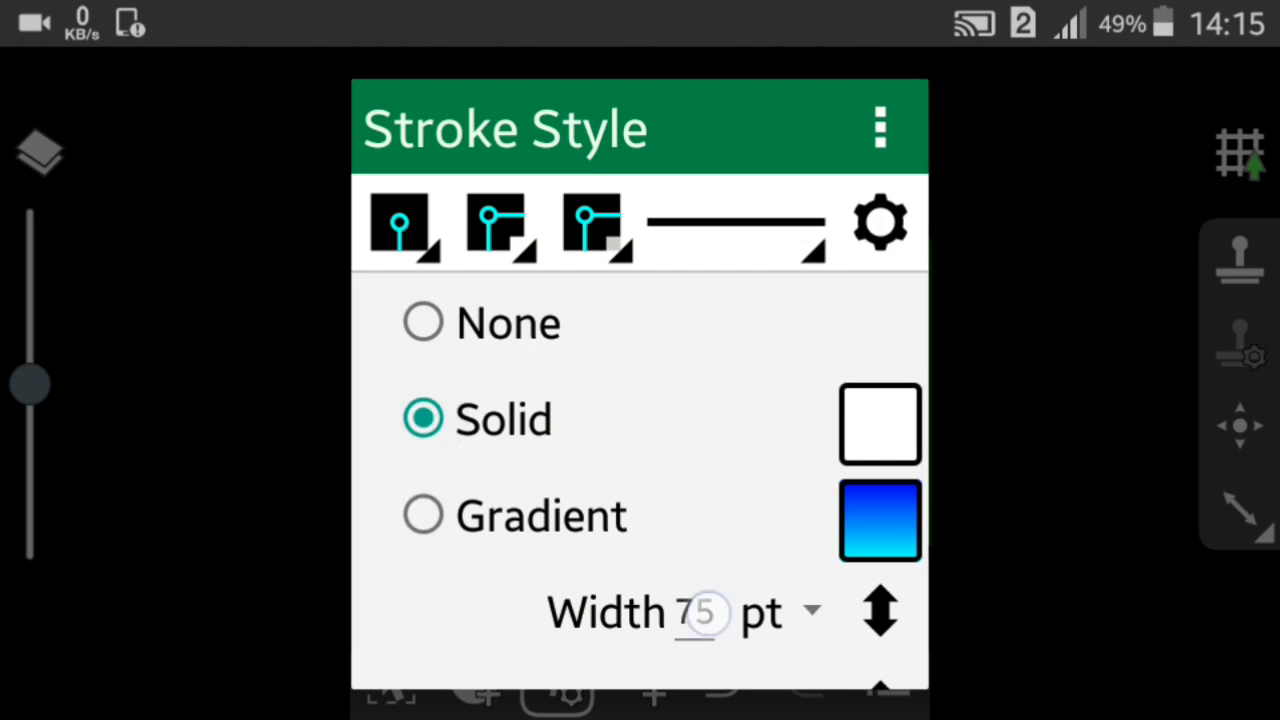
pyautogui.press('BackSpace')
pyautogui.press('BackSpace')
pyautogui.write('85')
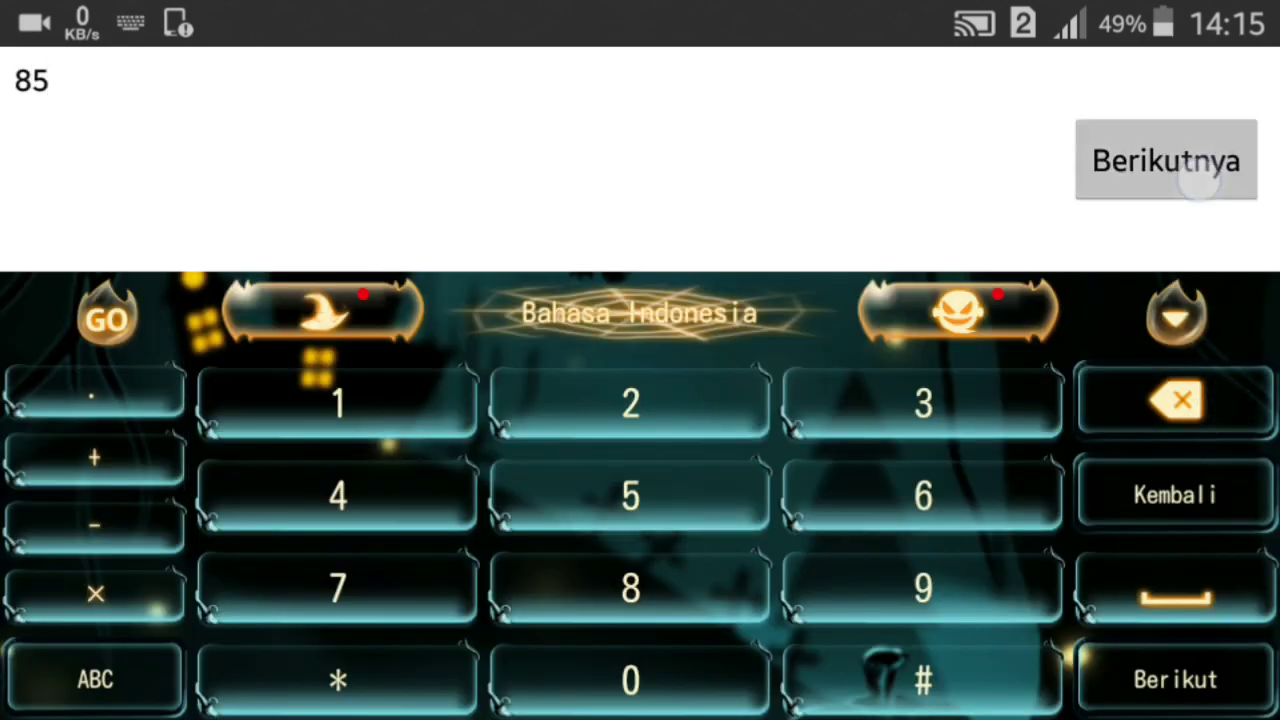
pyautogui.click(1200, 180)
pyautogui.scroll(-2, 640, 400)
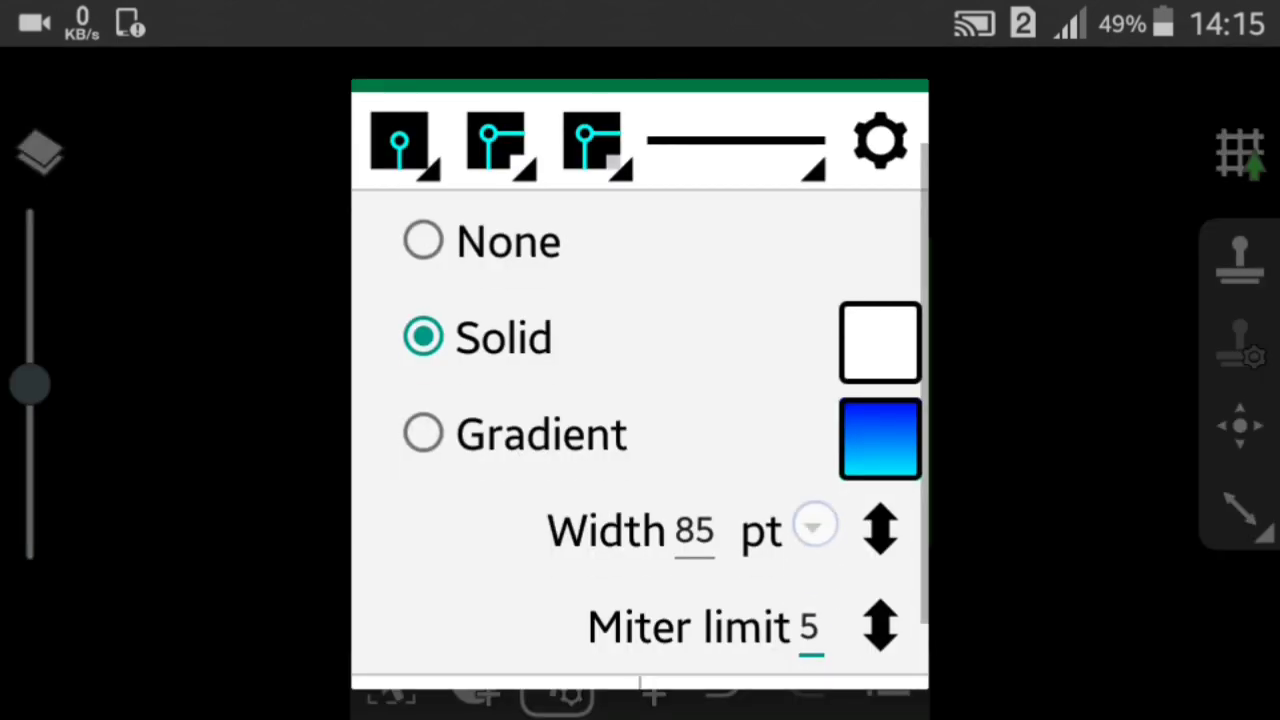
pyautogui.click(783, 643)
# Send the white outline and a duplicate of it behind everything.
pyautogui.click(722, 165)
pyautogui.click(889, 480)
pyautogui.click(820, 610)
pyautogui.click(722, 165)
pyautogui.click(891, 463)
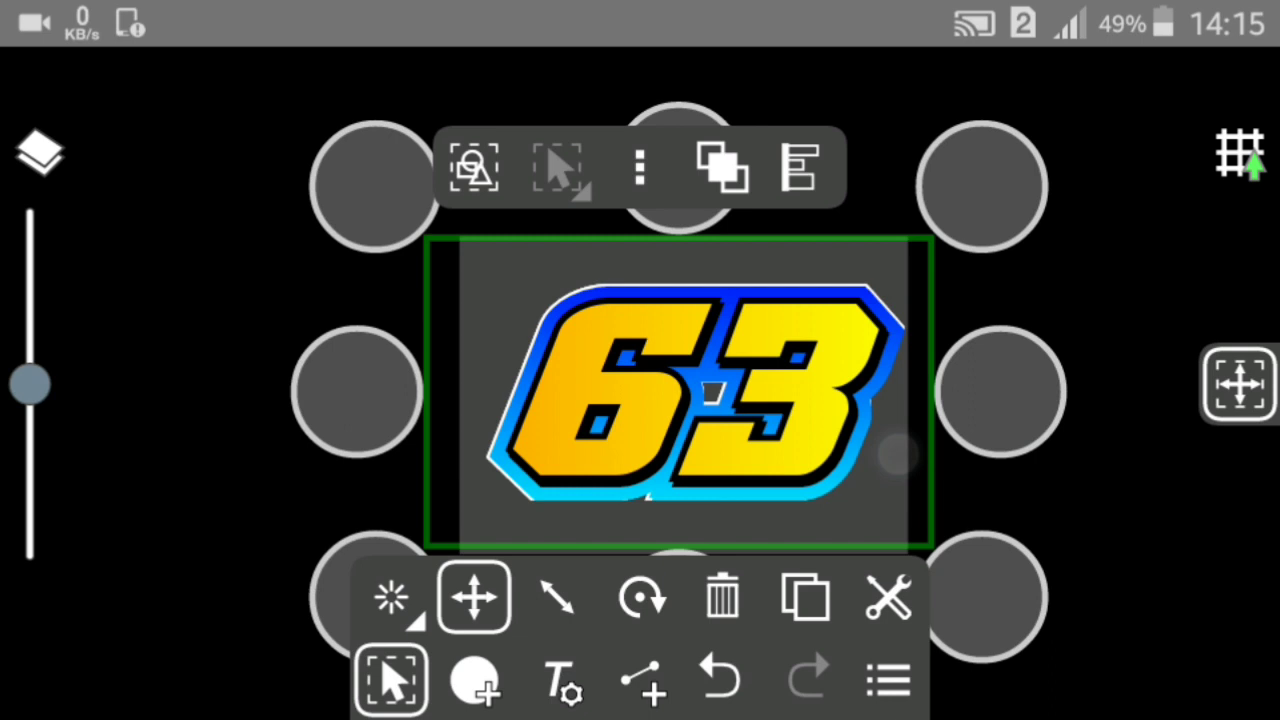
# Shrink the white outline slightly, shift it left, and deselect.
pyautogui.moveTo(30, 385); pyautogui.dragTo(30, 270)
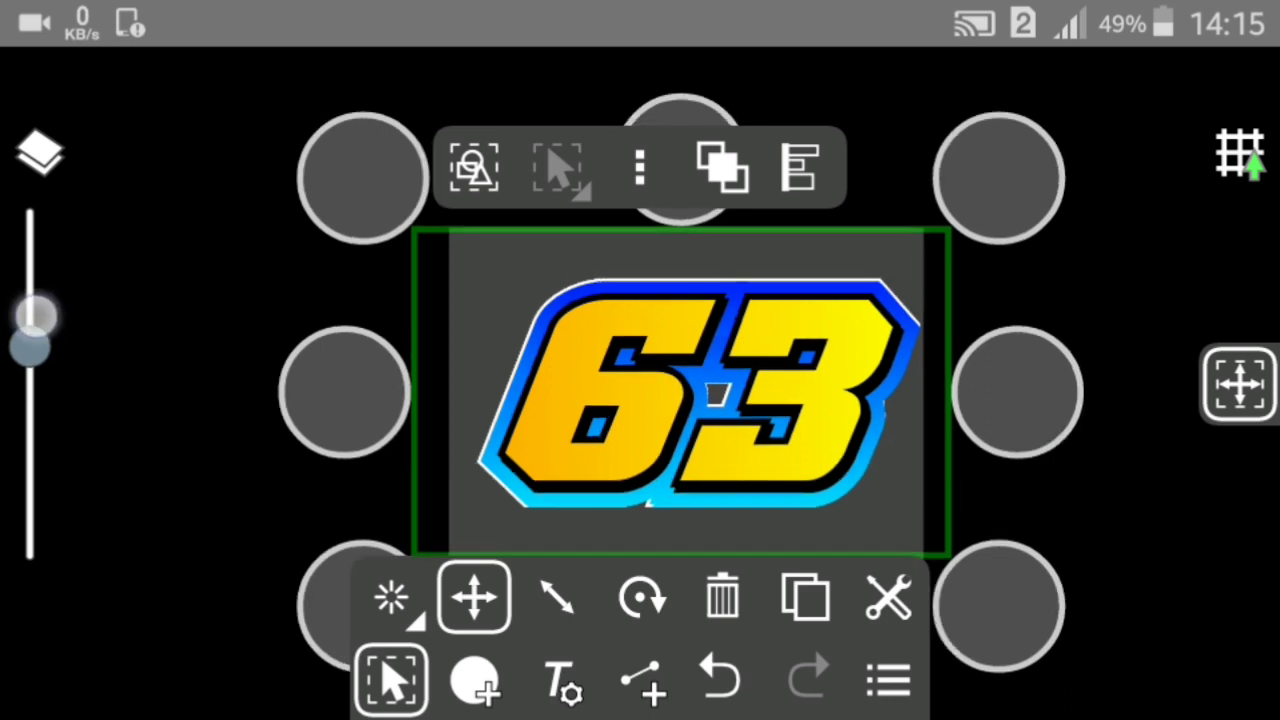
pyautogui.click(1043, 598)
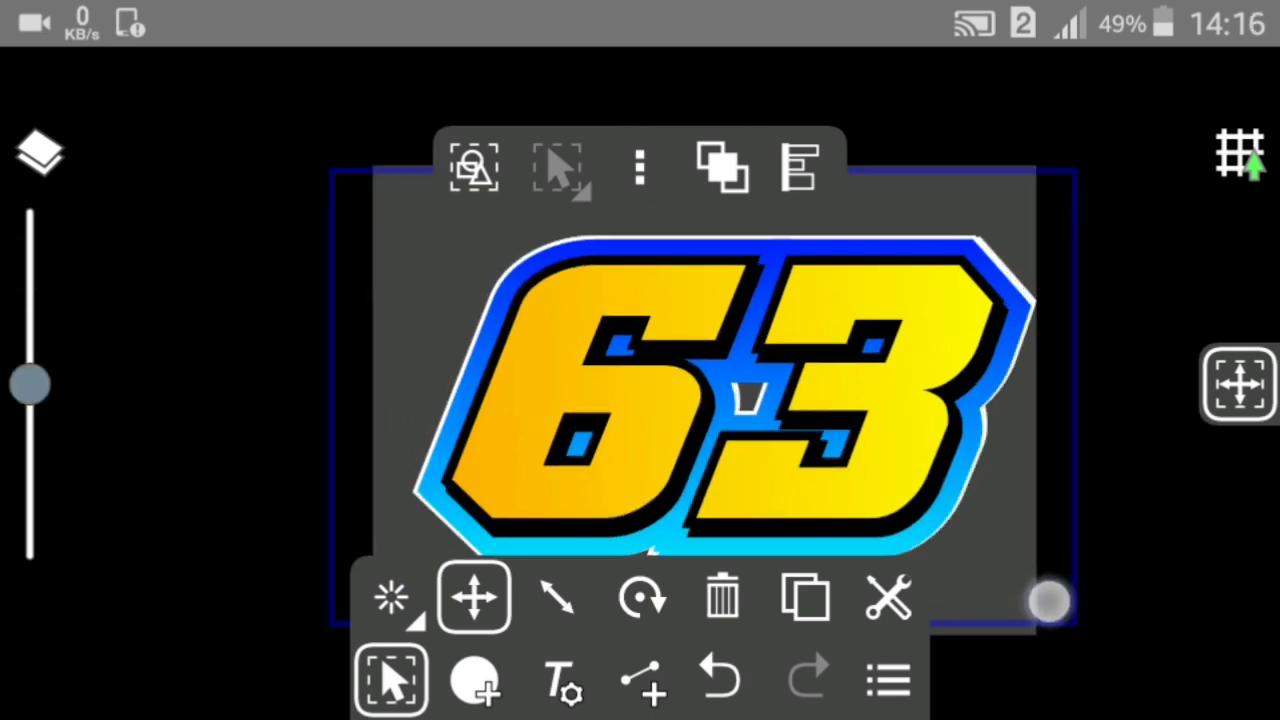
pyautogui.moveTo(1043, 598); pyautogui.dragTo(905, 490)
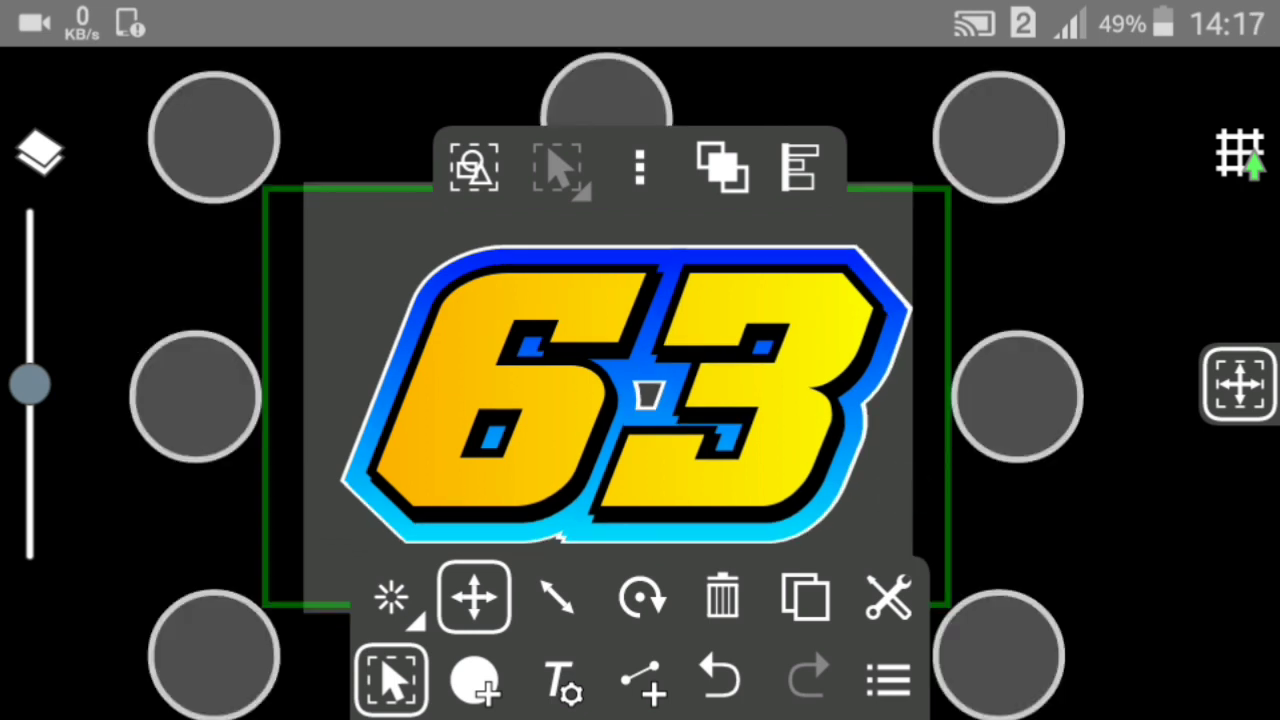
pyautogui.click(1102, 542)
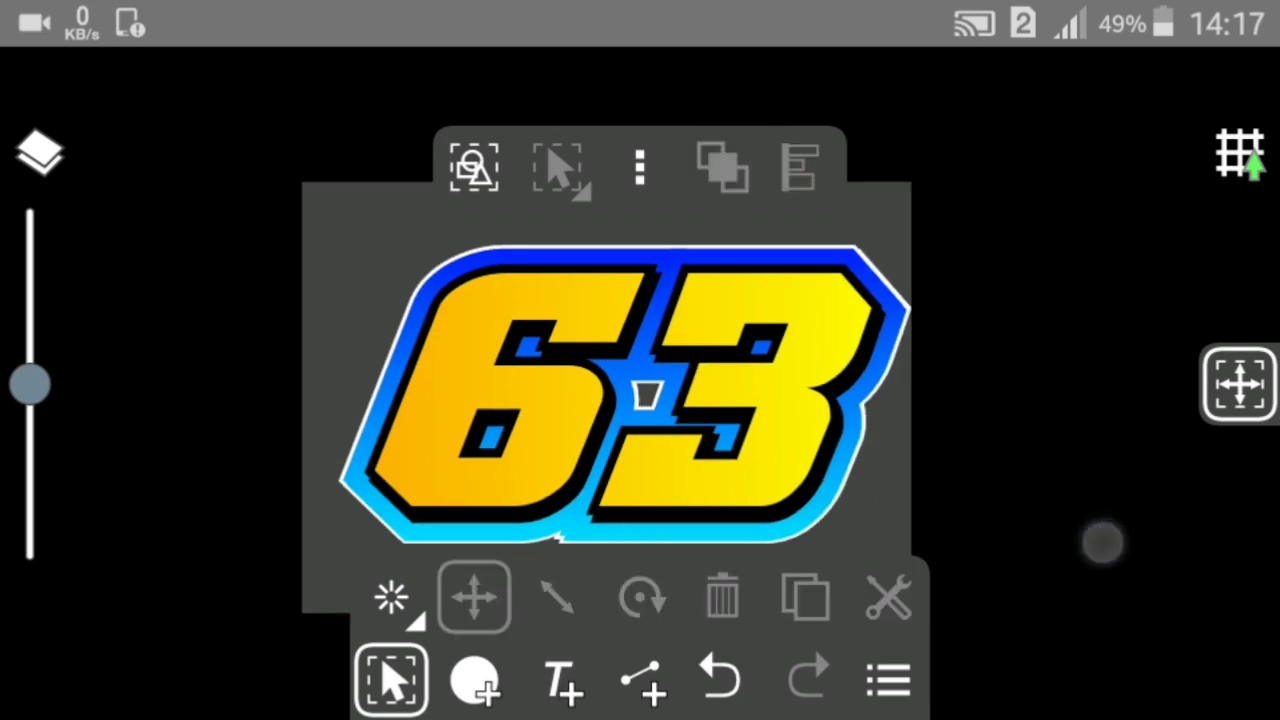
# Zoom out, select every object in the 63 badge, then clear the selection.
pyautogui.moveTo(1077, 627); pyautogui.dragTo(1046, 518)
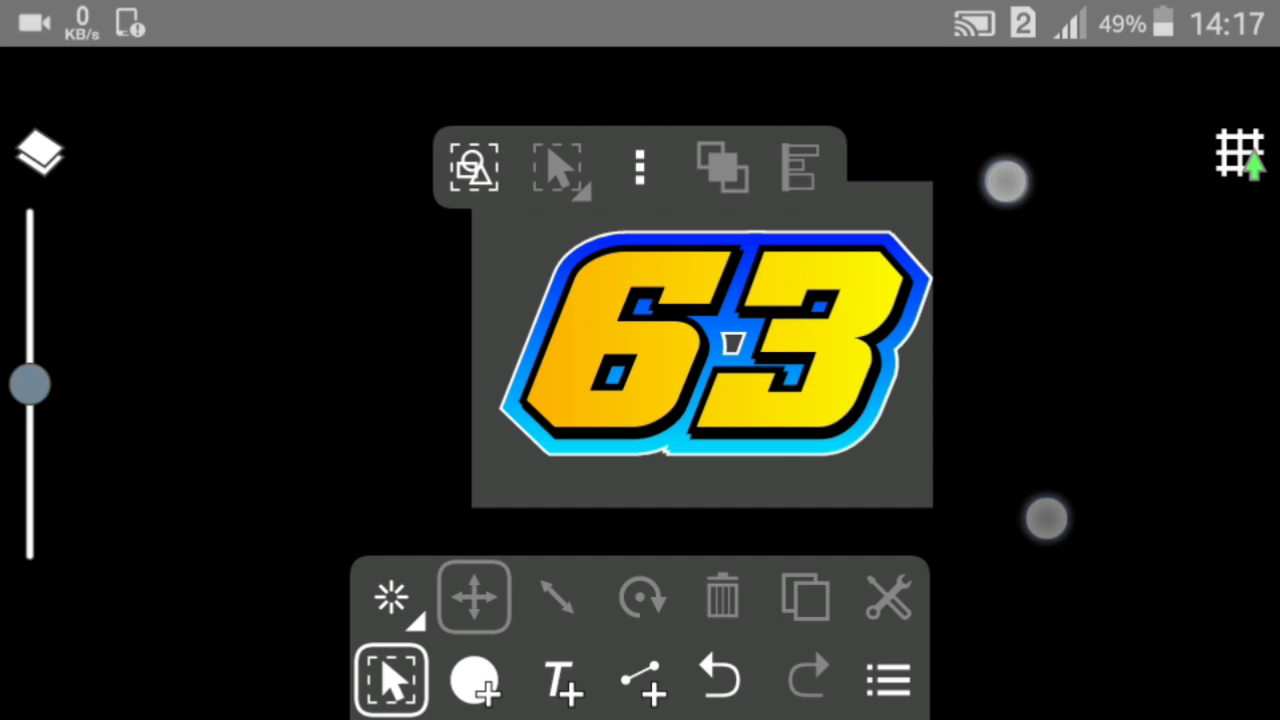
pyautogui.click(647, 175)
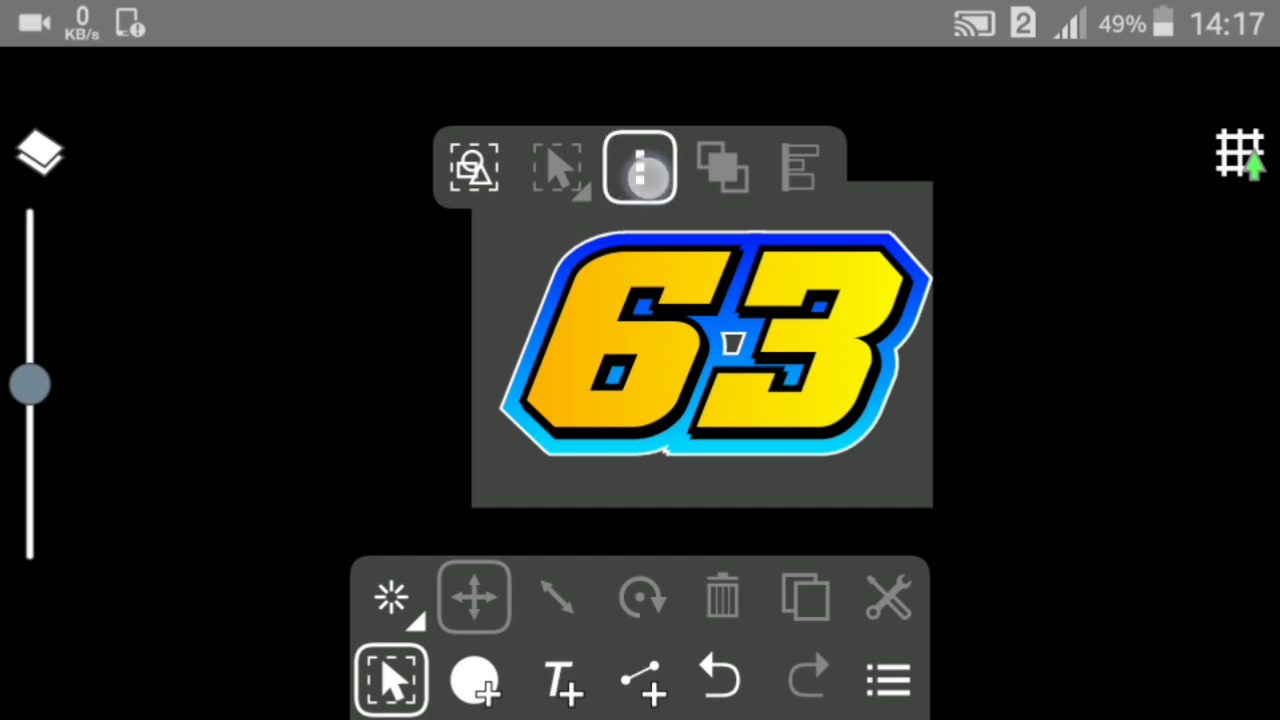
pyautogui.click(816, 319)
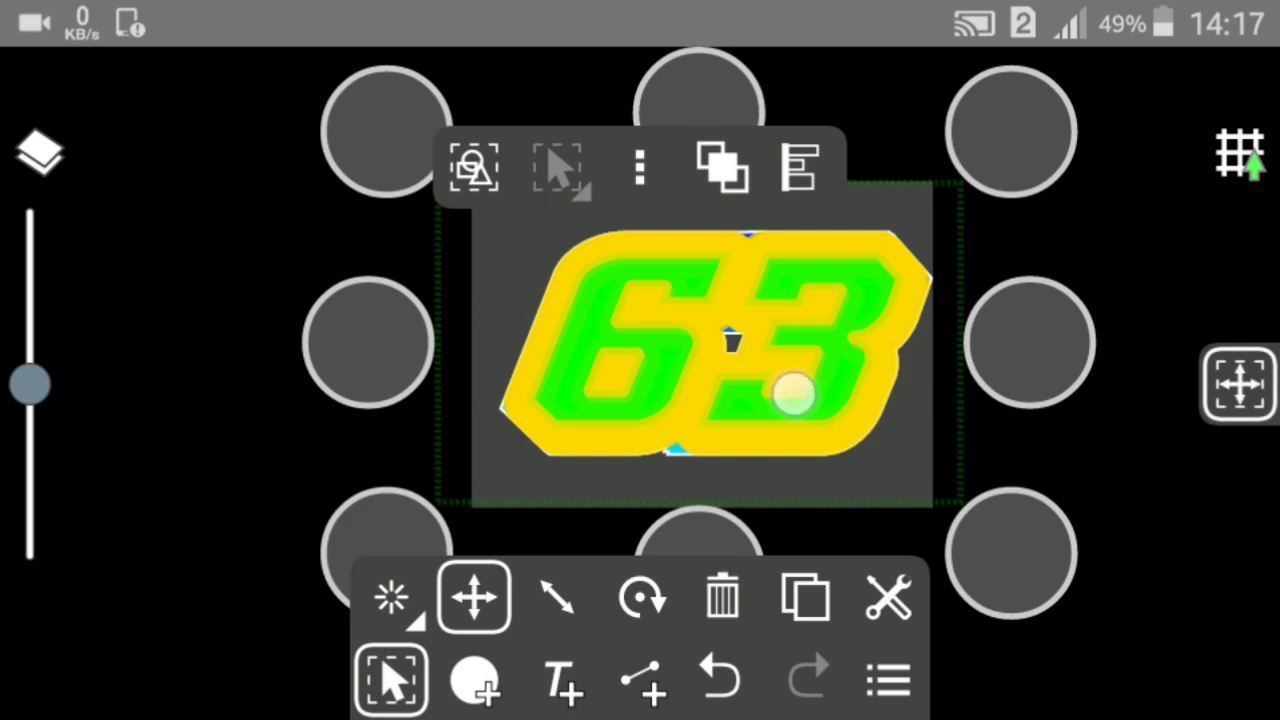
pyautogui.click(793, 393)
pyautogui.click(560, 680)
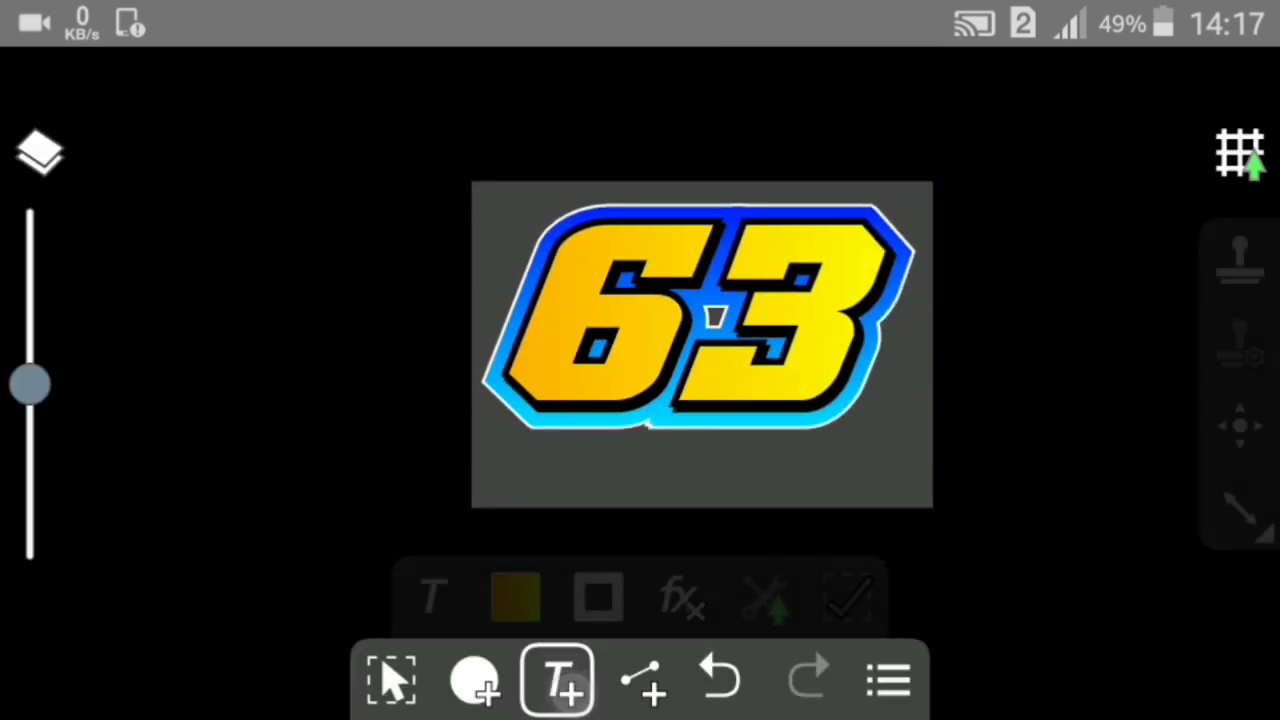
# Replace the new text box's wording with 'Subscribe'.
pyautogui.click(430, 597)
pyautogui.click(771, 457)
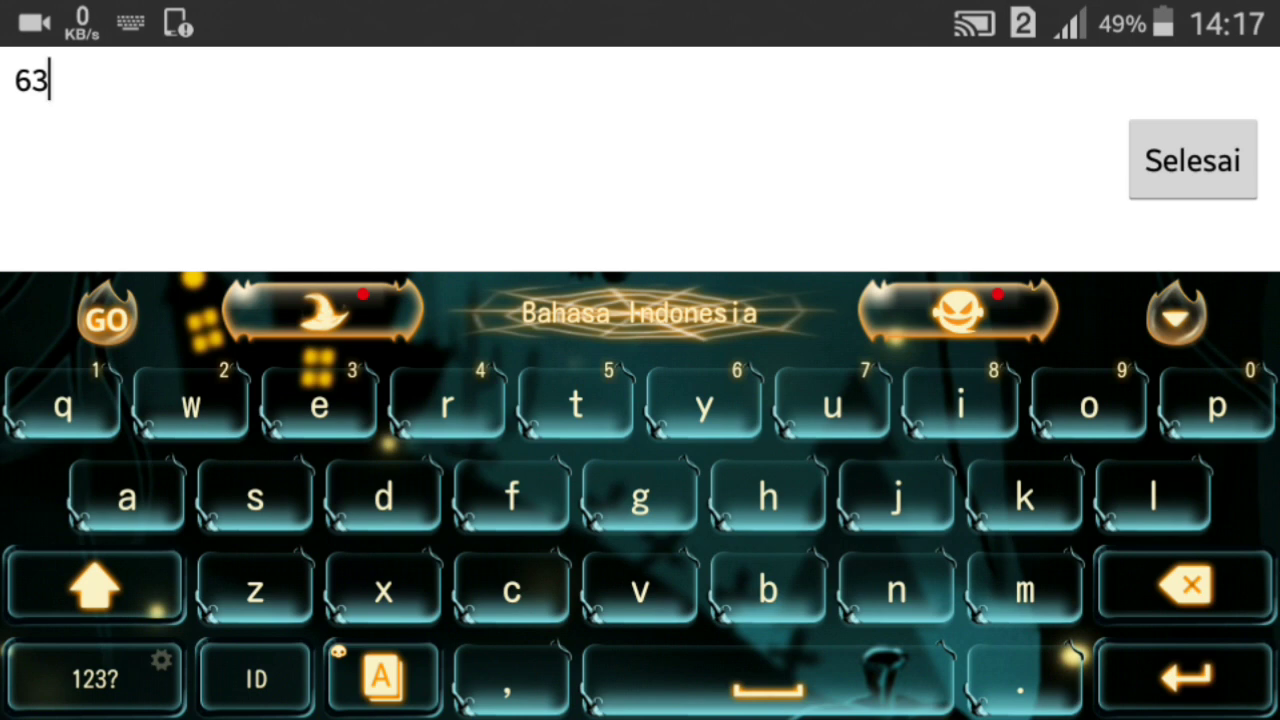
pyautogui.click(1210, 592)
pyautogui.click(281, 528)
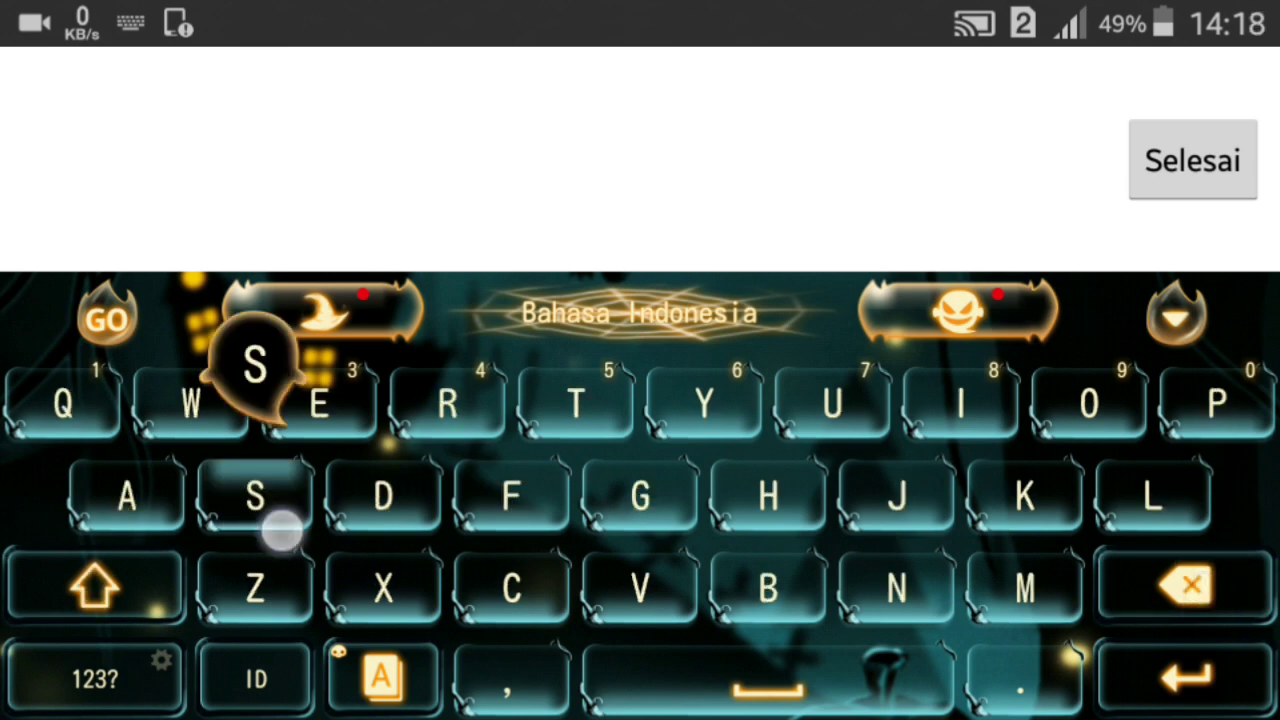
pyautogui.write('ubscrib')
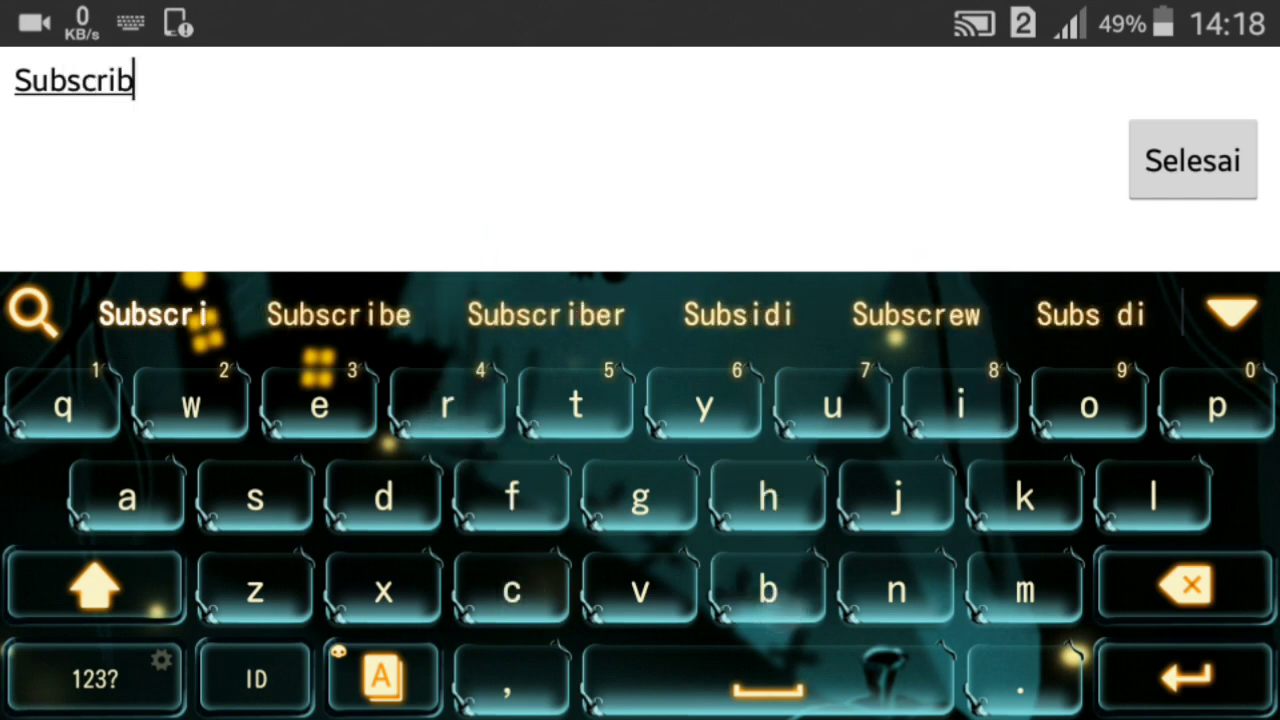
pyautogui.write('e')
pyautogui.click(1190, 160)
pyautogui.click(834, 477)
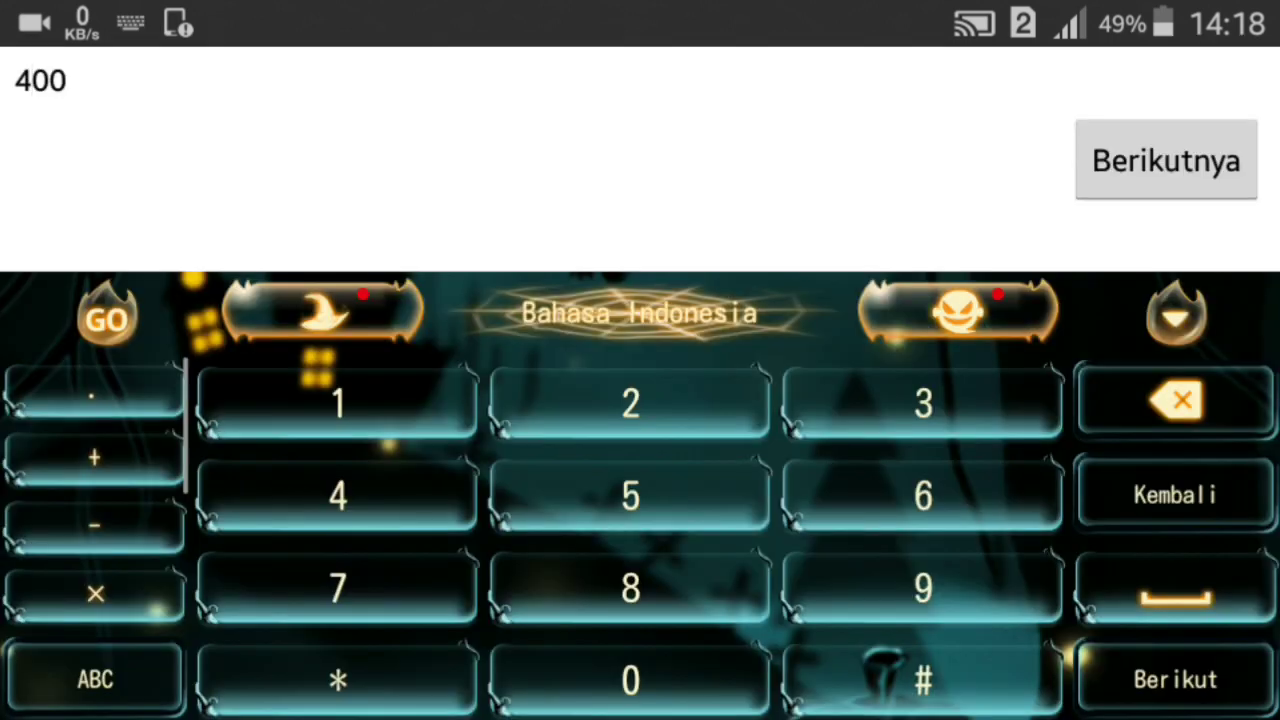
# Set the text to 90 pt BADABOB and switch its fill to a gradient.
pyautogui.press('BackSpace')
pyautogui.click(85, 110)
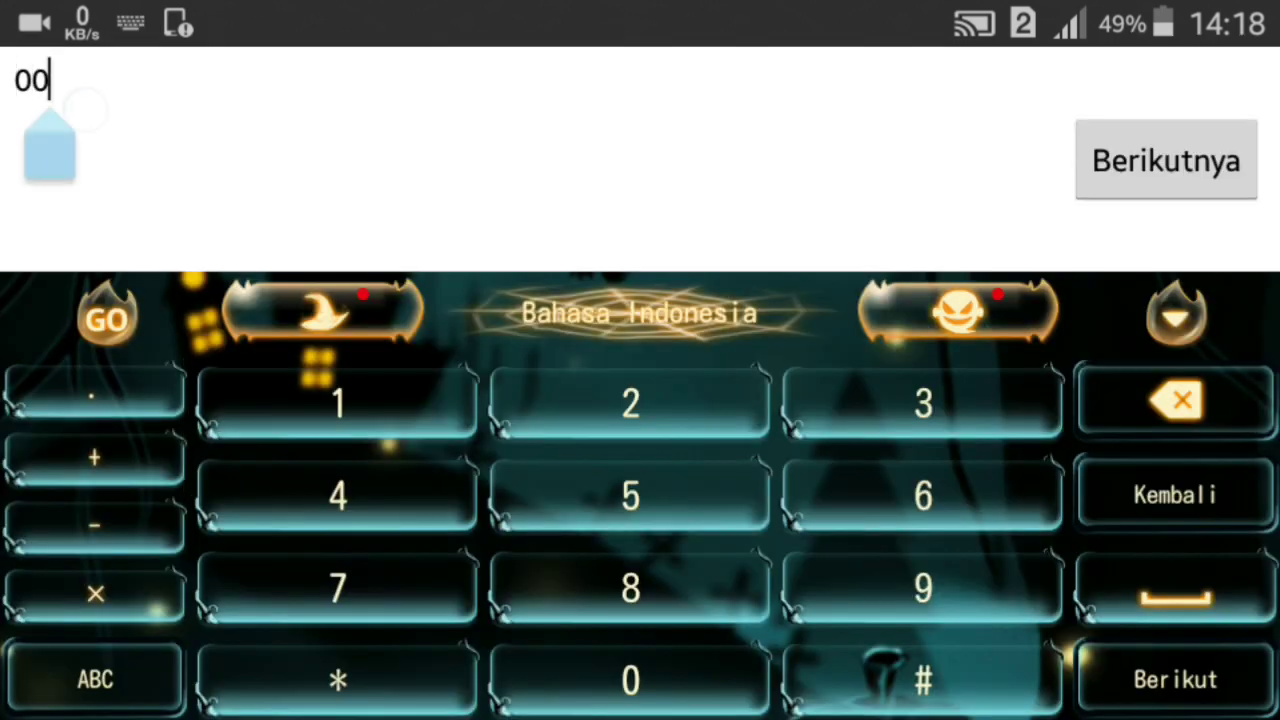
pyautogui.press('BackSpace')
pyautogui.press('BackSpace')
pyautogui.write('90')
pyautogui.click(1200, 165)
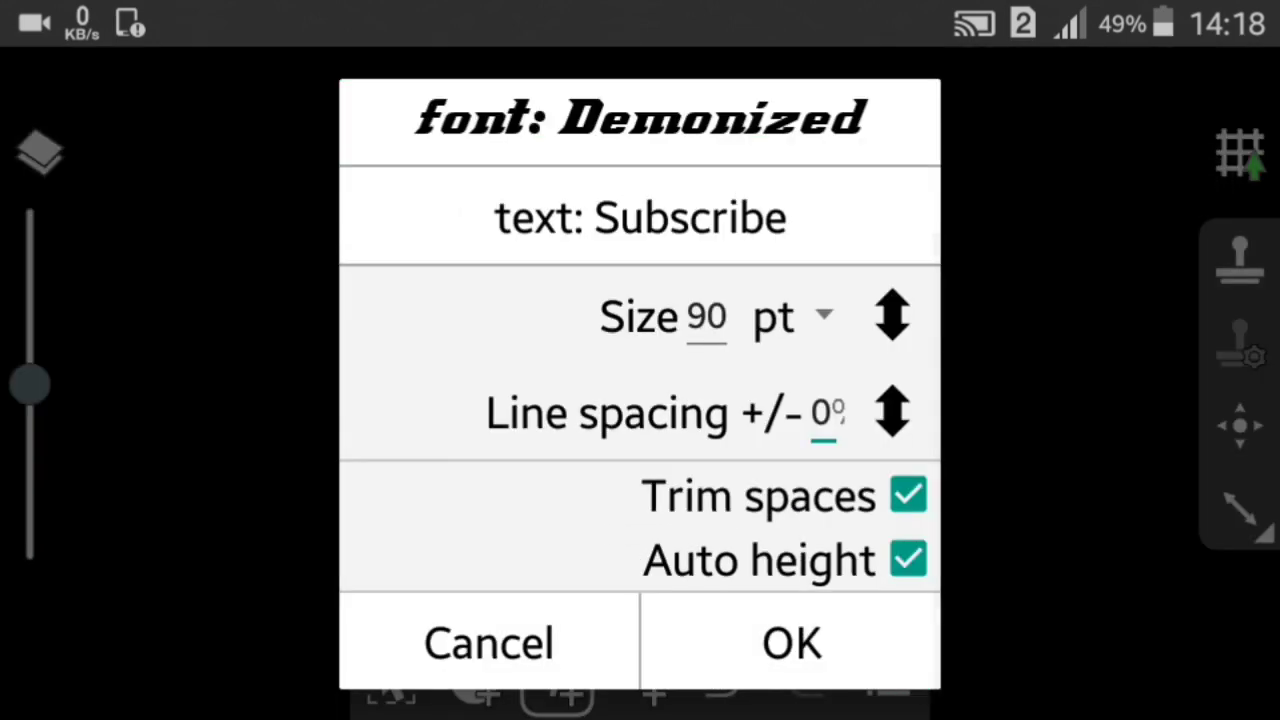
pyautogui.moveTo(814, 471); pyautogui.dragTo(814, 588)
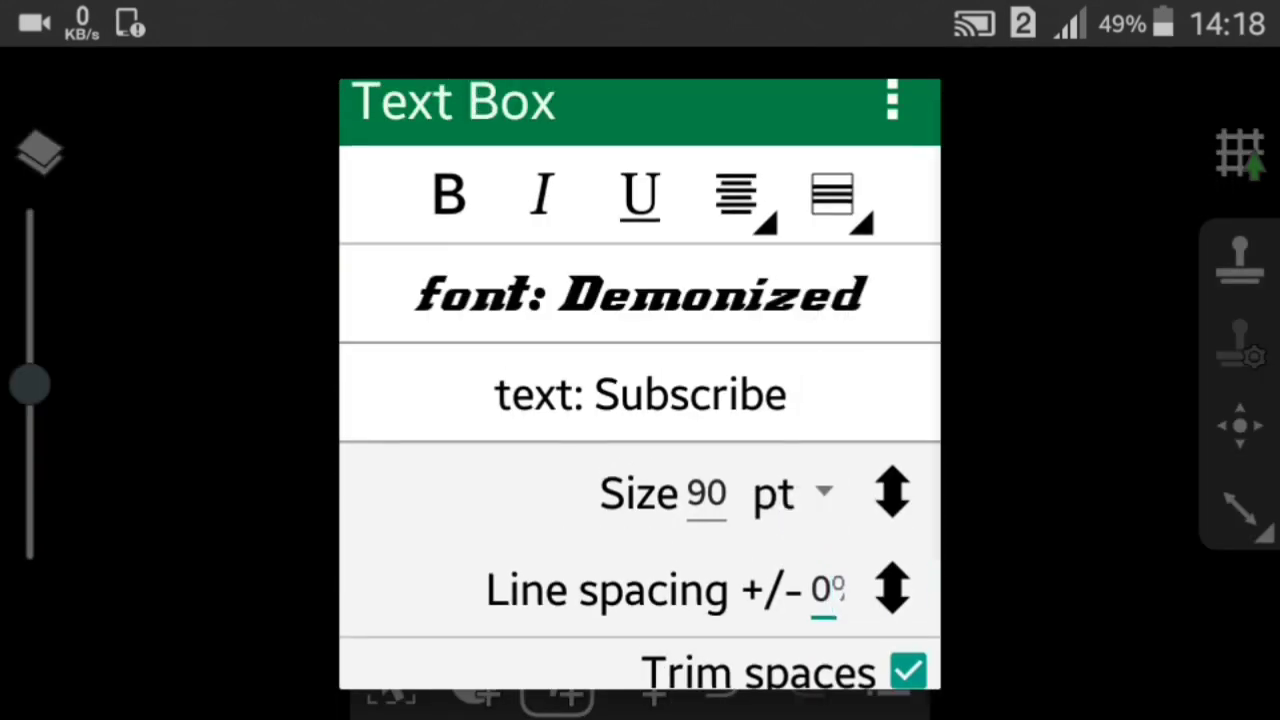
pyautogui.click(640, 295)
pyautogui.click(806, 309)
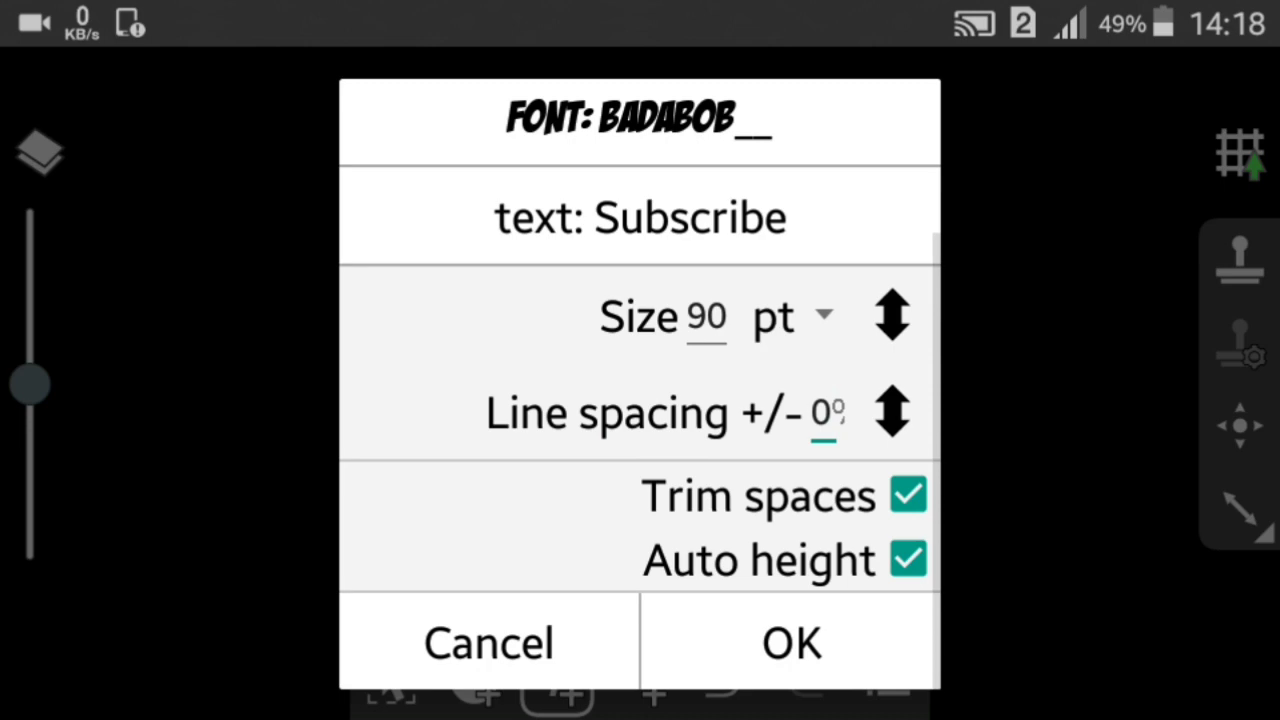
pyautogui.click(790, 643)
pyautogui.click(511, 594)
pyautogui.click(860, 447)
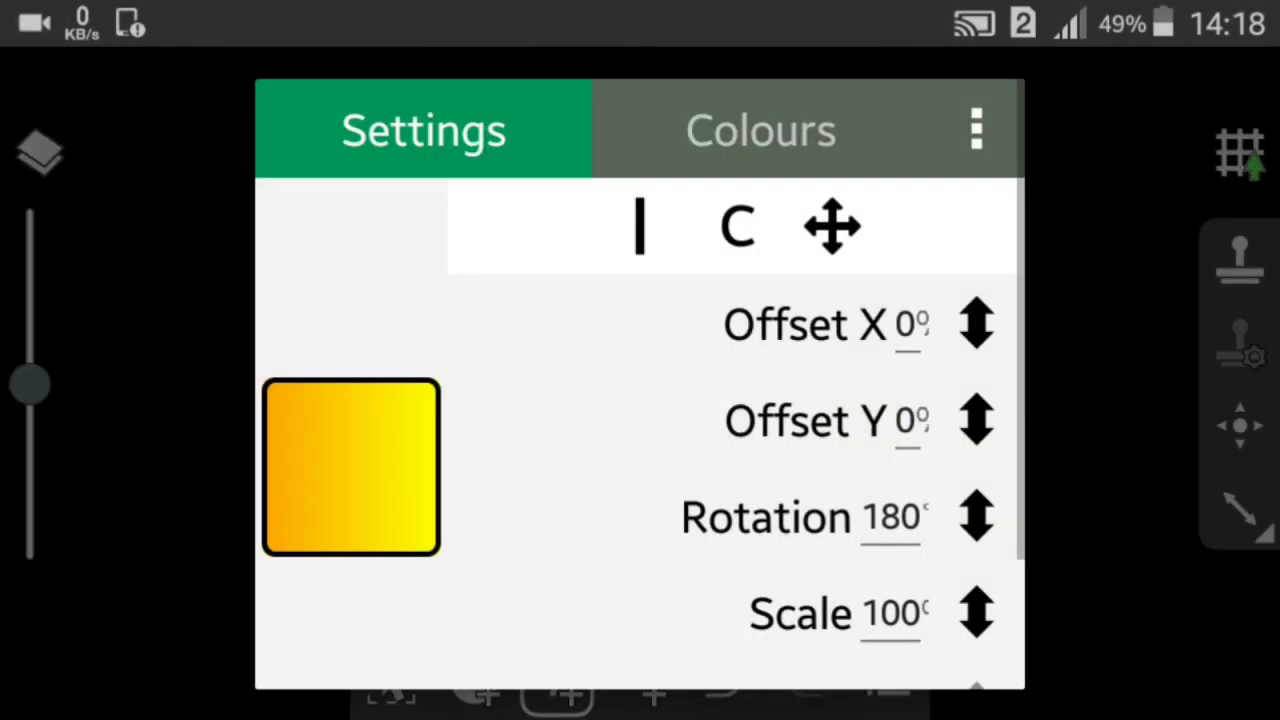
# Set the gradient's first colour stop to red.
pyautogui.click(371, 455)
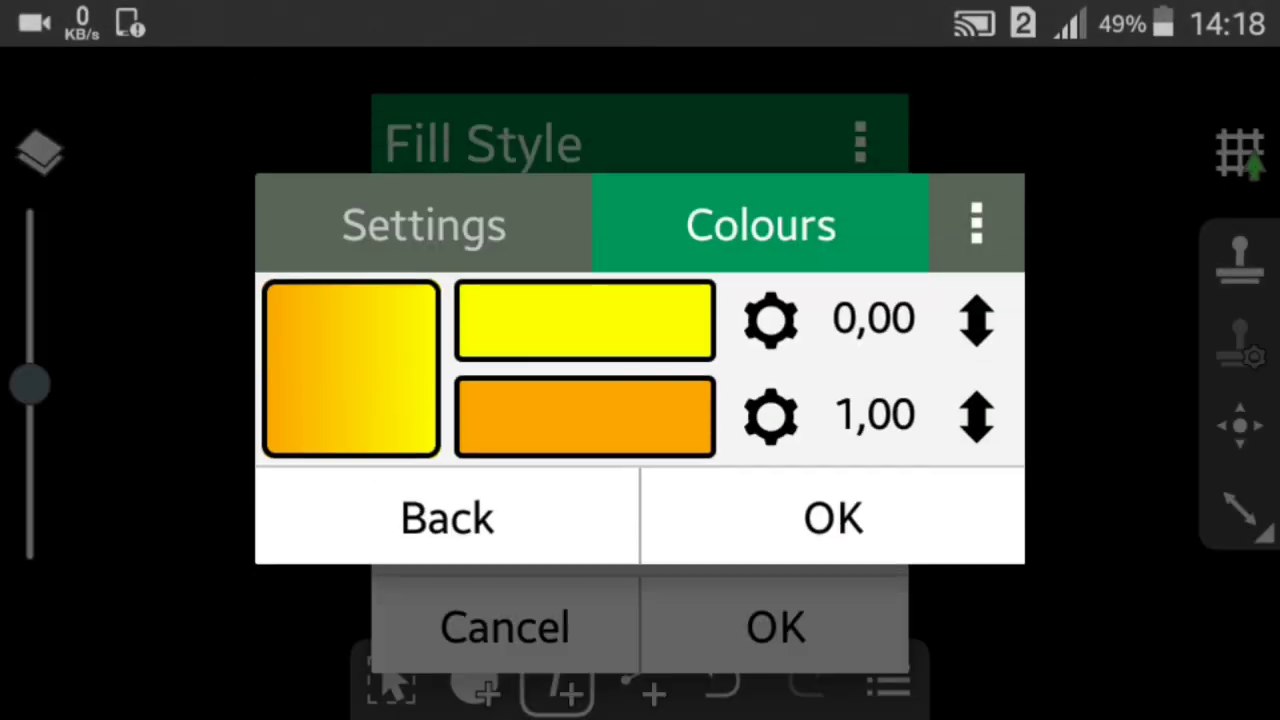
pyautogui.click(617, 320)
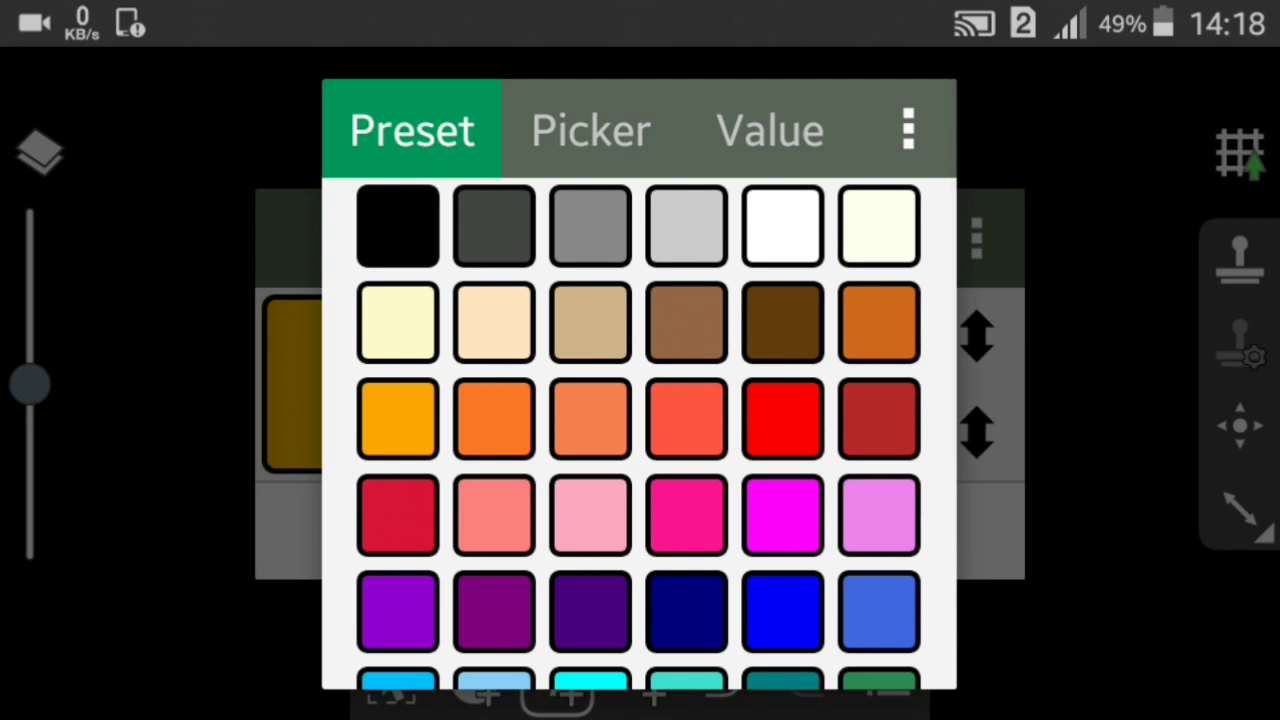
pyautogui.moveTo(765, 480); pyautogui.dragTo(797, 334)
pyautogui.click(783, 195)
pyautogui.moveTo(806, 255); pyautogui.dragTo(803, 160)
pyautogui.click(867, 635)
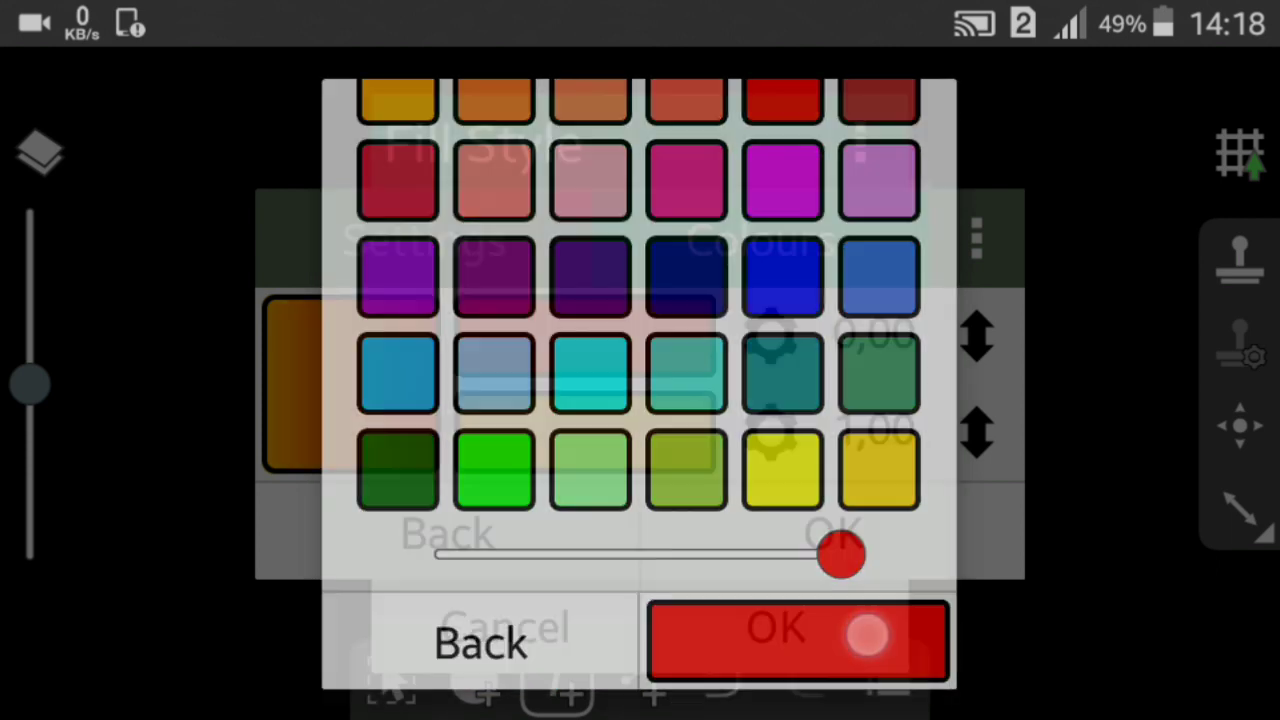
# Set the second colour stop to white and apply the red-to-white fill.
pyautogui.click(660, 400)
pyautogui.moveTo(689, 534)
pyautogui.mouseDown()
pyautogui.moveTo(760, 262)
pyautogui.moveTo(760, 528)
pyautogui.mouseUp()
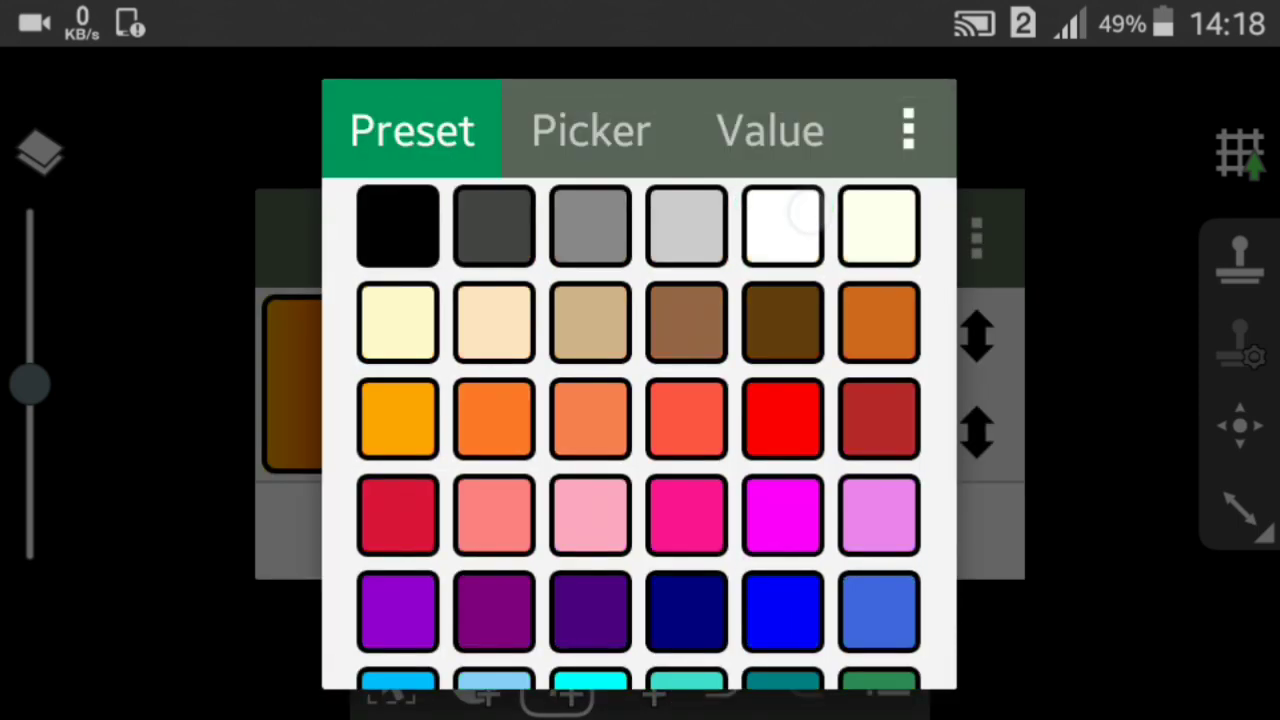
pyautogui.click(800, 215)
pyautogui.moveTo(773, 613); pyautogui.dragTo(773, 286)
pyautogui.click(849, 645)
pyautogui.click(900, 548)
pyautogui.click(860, 434)
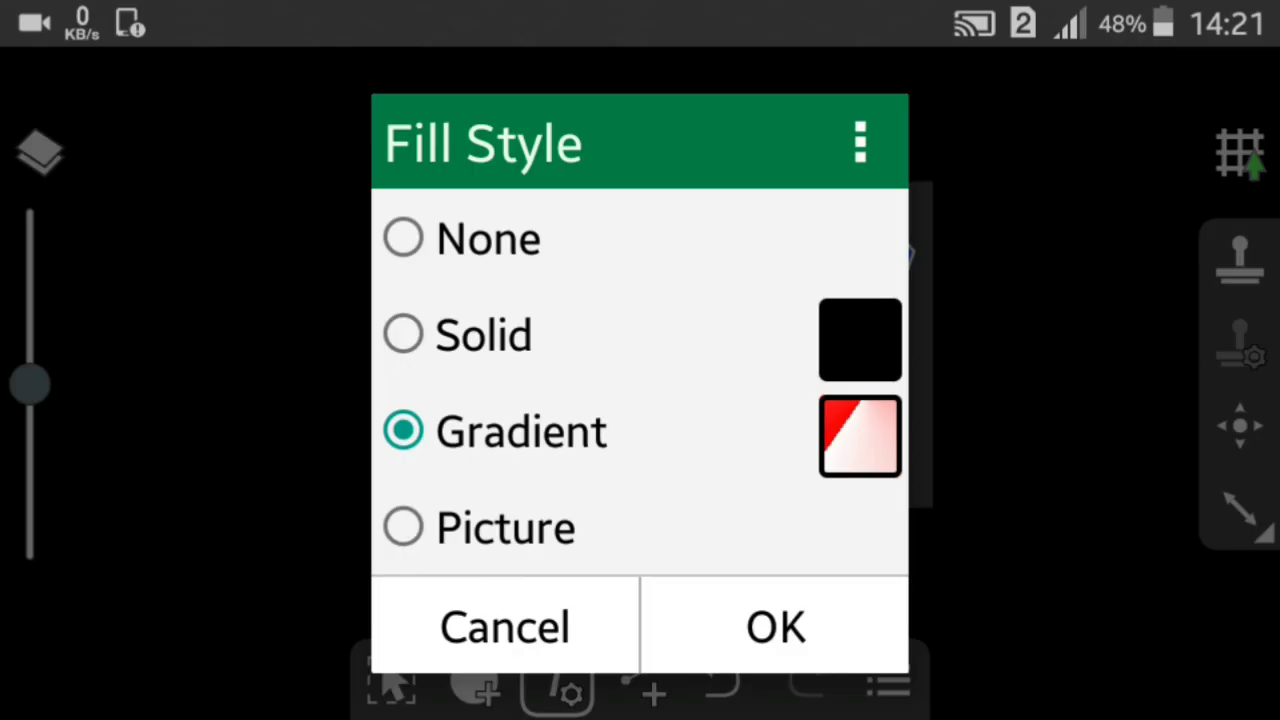
pyautogui.click(771, 623)
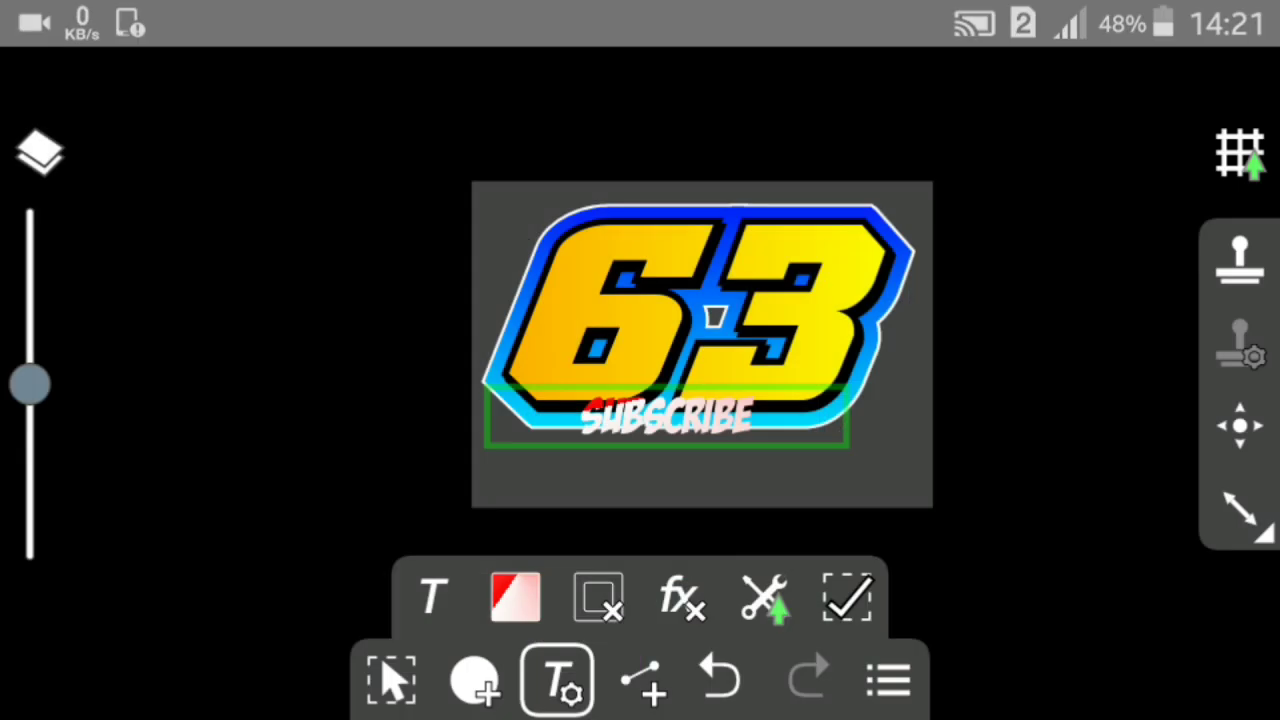
# Give the SUBSCRIBE outline mitred corners and a black colour.
pyautogui.click(600, 597)
pyautogui.click(496, 200)
pyautogui.click(698, 531)
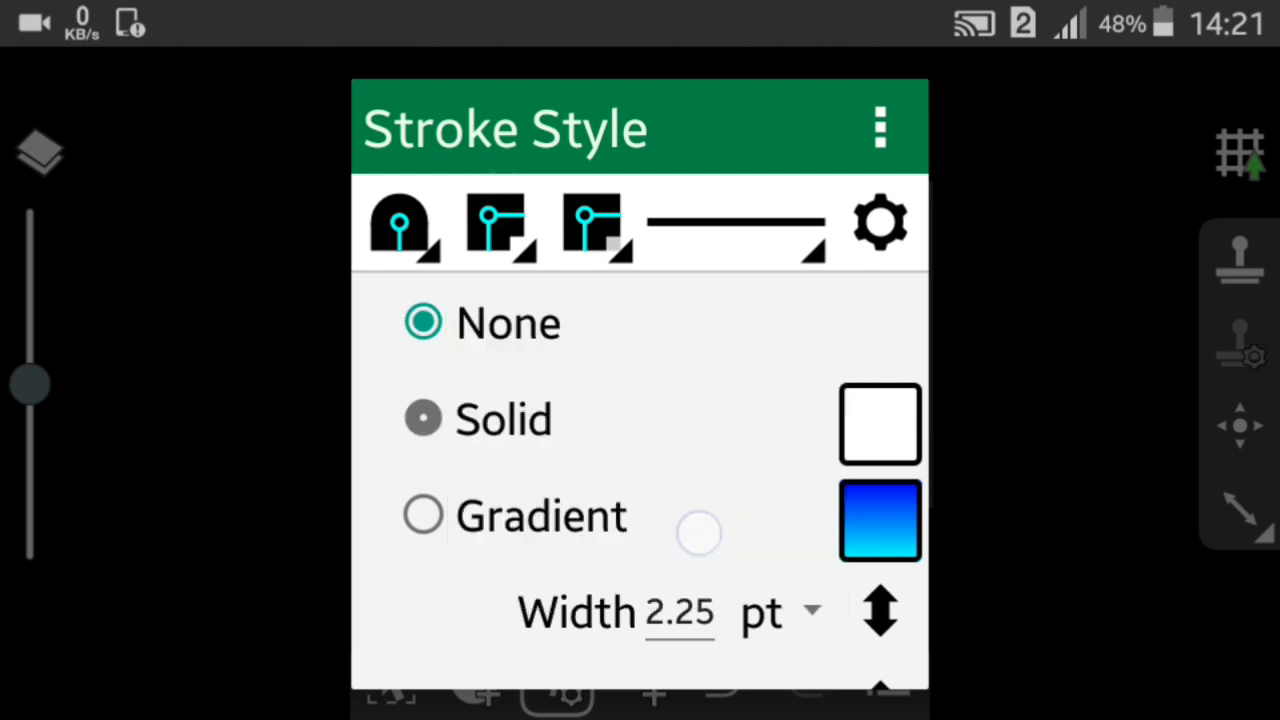
pyautogui.click(884, 409)
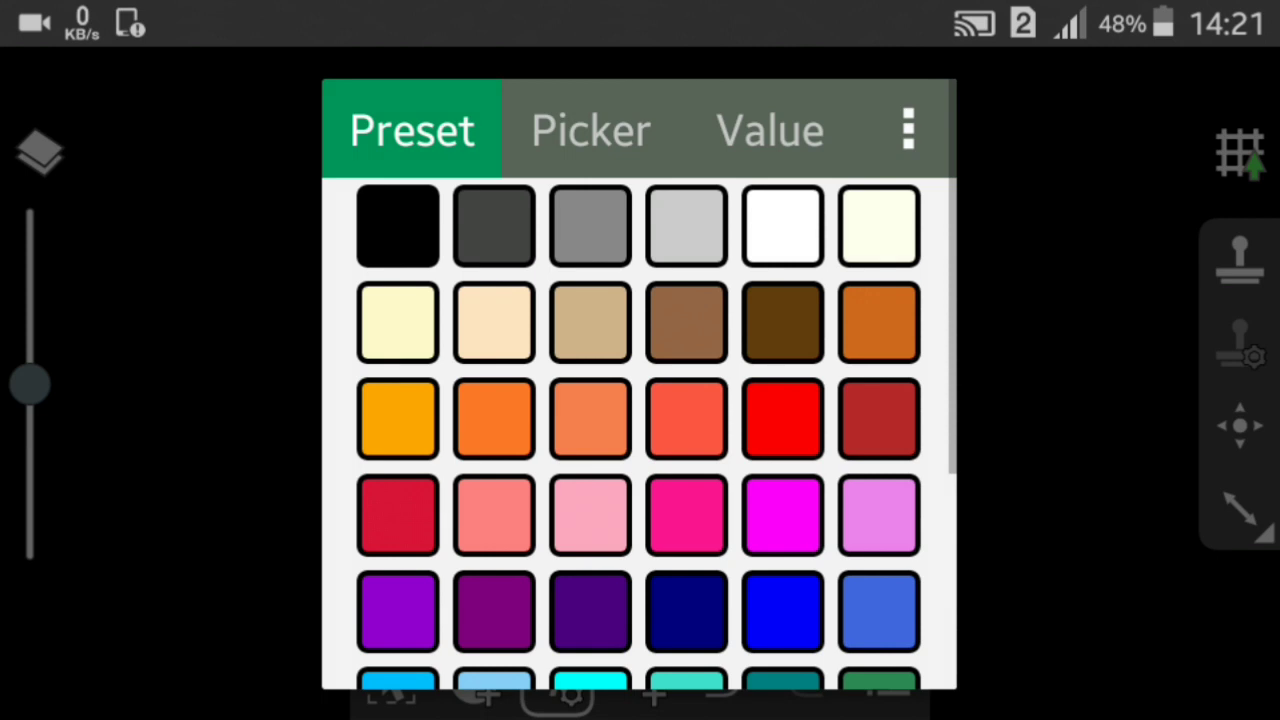
pyautogui.click(410, 246)
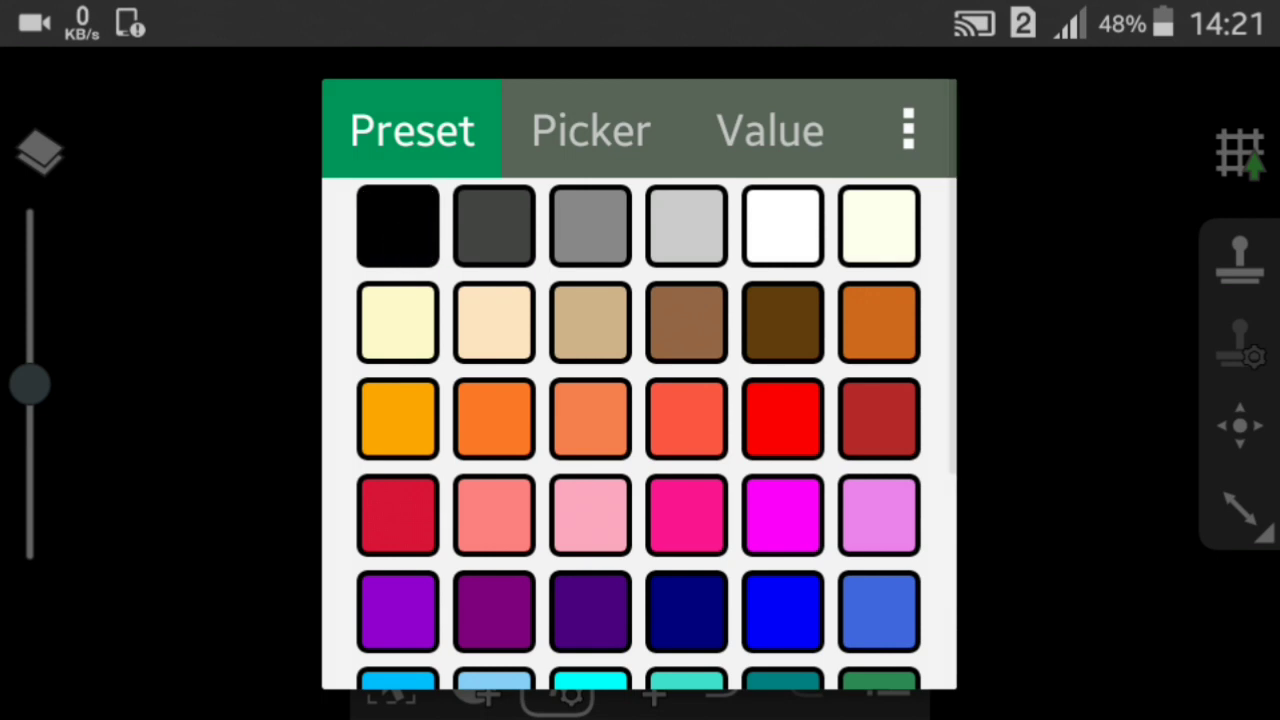
pyautogui.moveTo(843, 309); pyautogui.dragTo(840, 120)
pyautogui.click(800, 640)
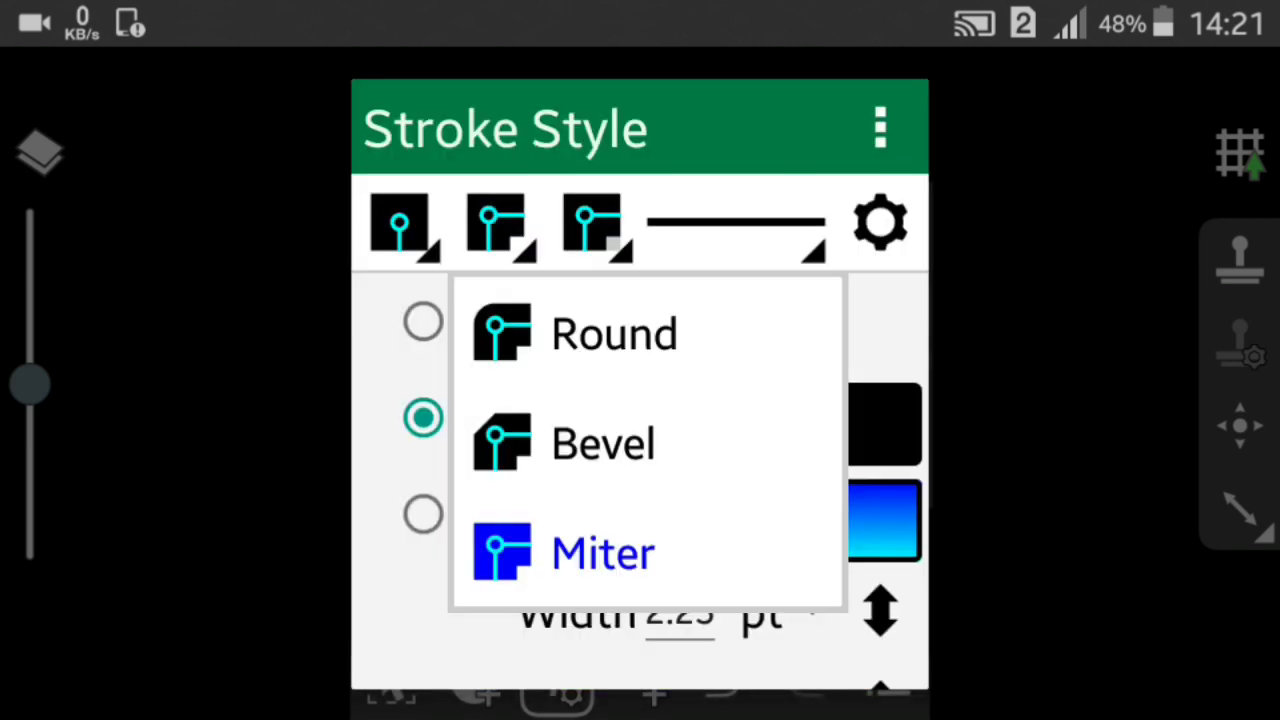
pyautogui.click(498, 218)
# Set an initial outline width and apply the black mitred stroke.
pyautogui.click(600, 215)
pyautogui.click(788, 420)
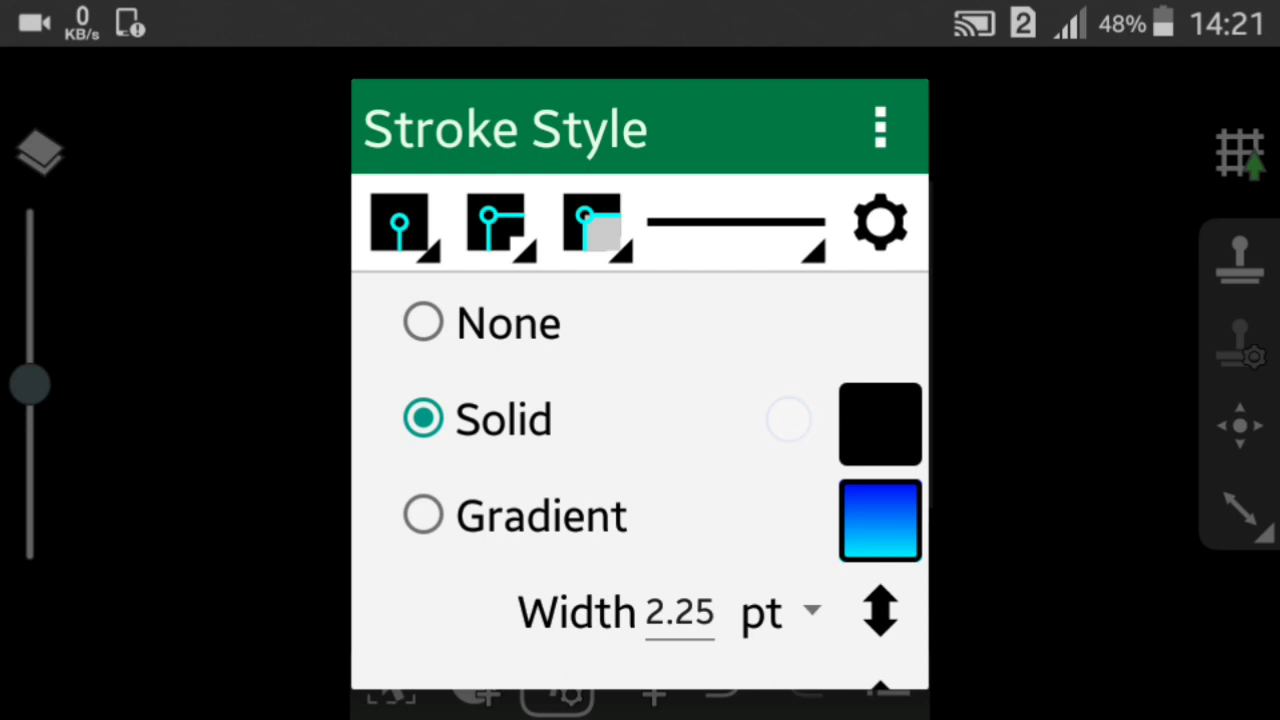
pyautogui.moveTo(779, 497); pyautogui.dragTo(688, 470)
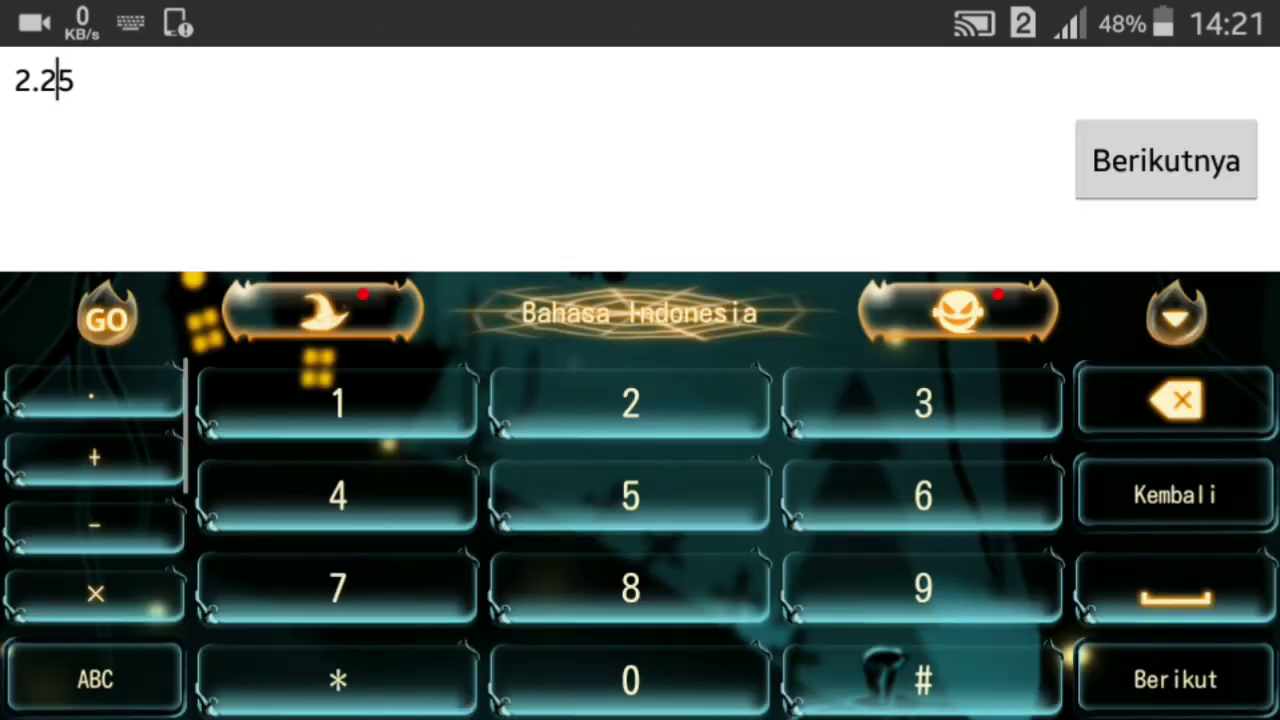
pyautogui.click(1195, 177)
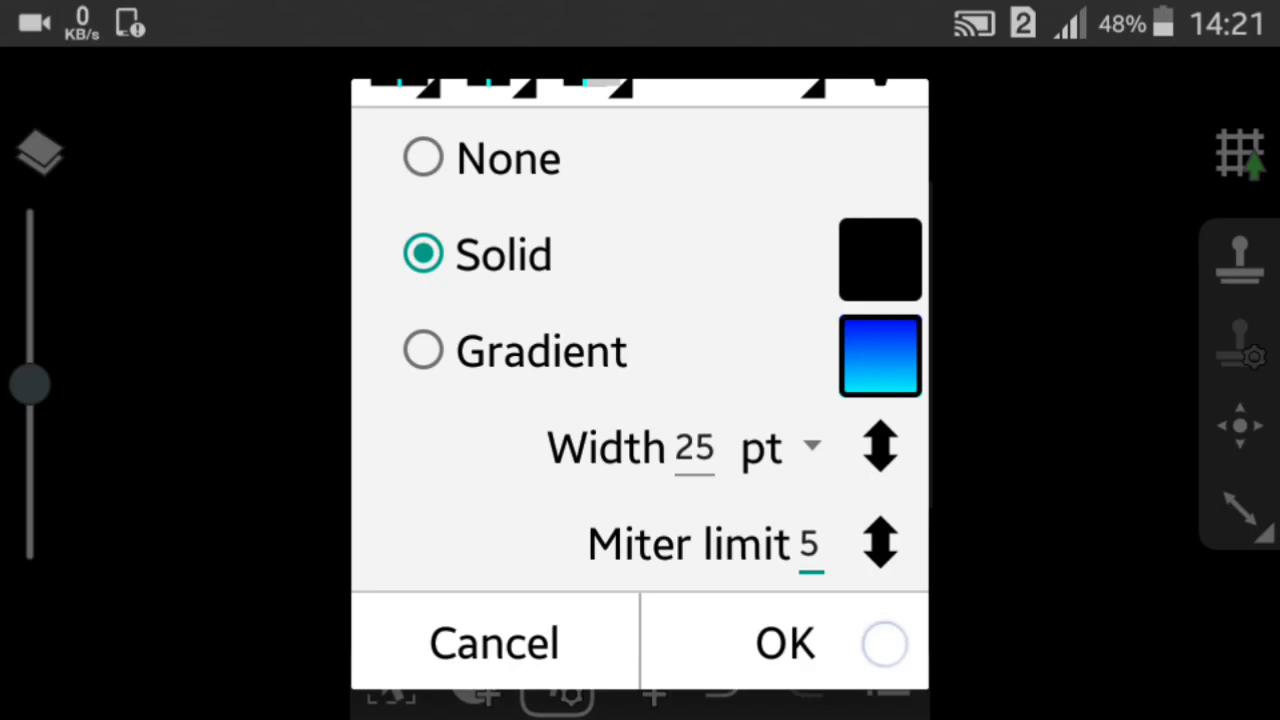
pyautogui.click(883, 643)
# Change the outline width to 19 pt and apply it.
pyautogui.moveTo(30, 383); pyautogui.dragTo(37, 250)
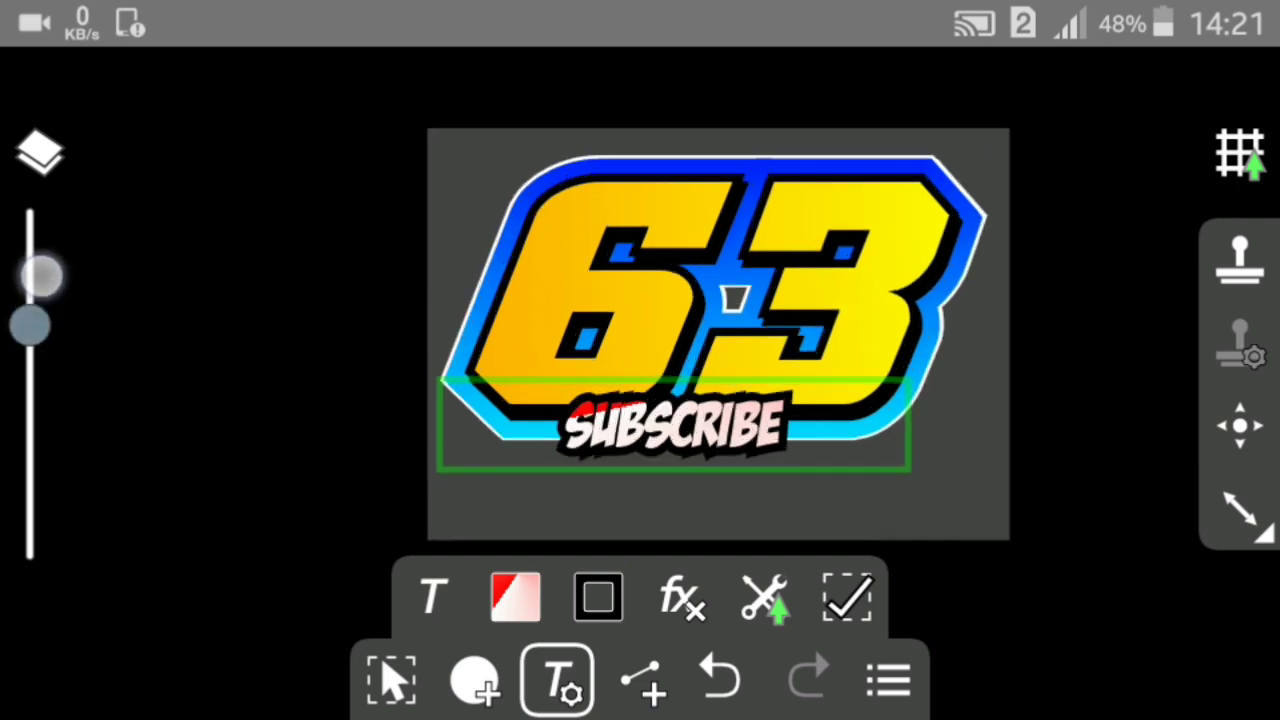
pyautogui.click(600, 597)
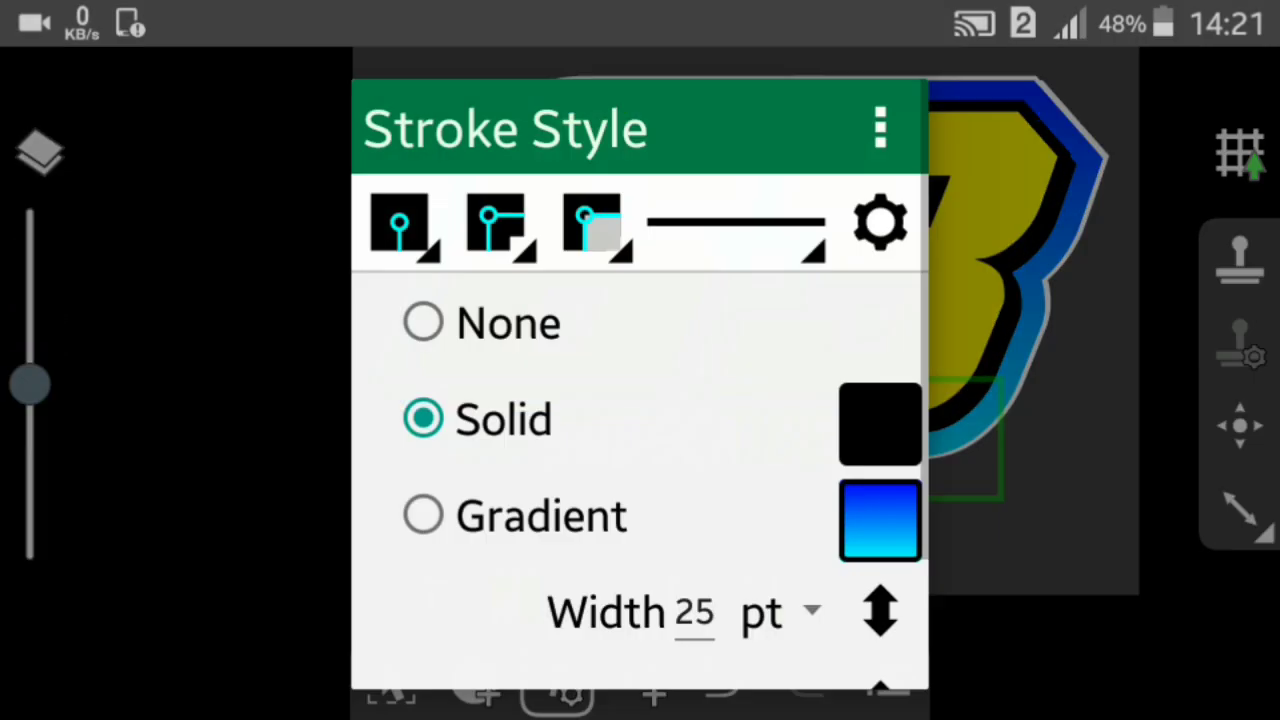
pyautogui.scroll(-3, 640, 400)
pyautogui.click(700, 450)
pyautogui.click(1176, 400)
pyautogui.click(338, 403)
pyautogui.click(923, 588)
pyautogui.click(1150, 188)
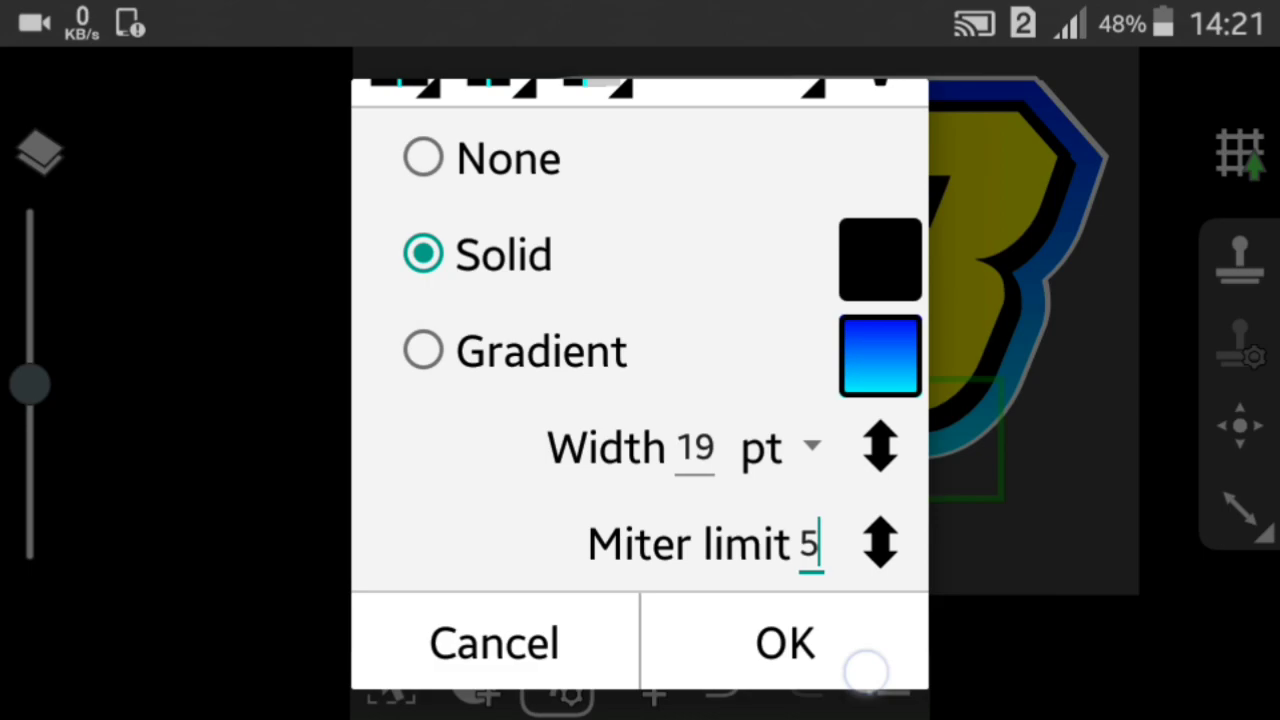
pyautogui.click(786, 643)
pyautogui.click(805, 598)
pyautogui.click(474, 598)
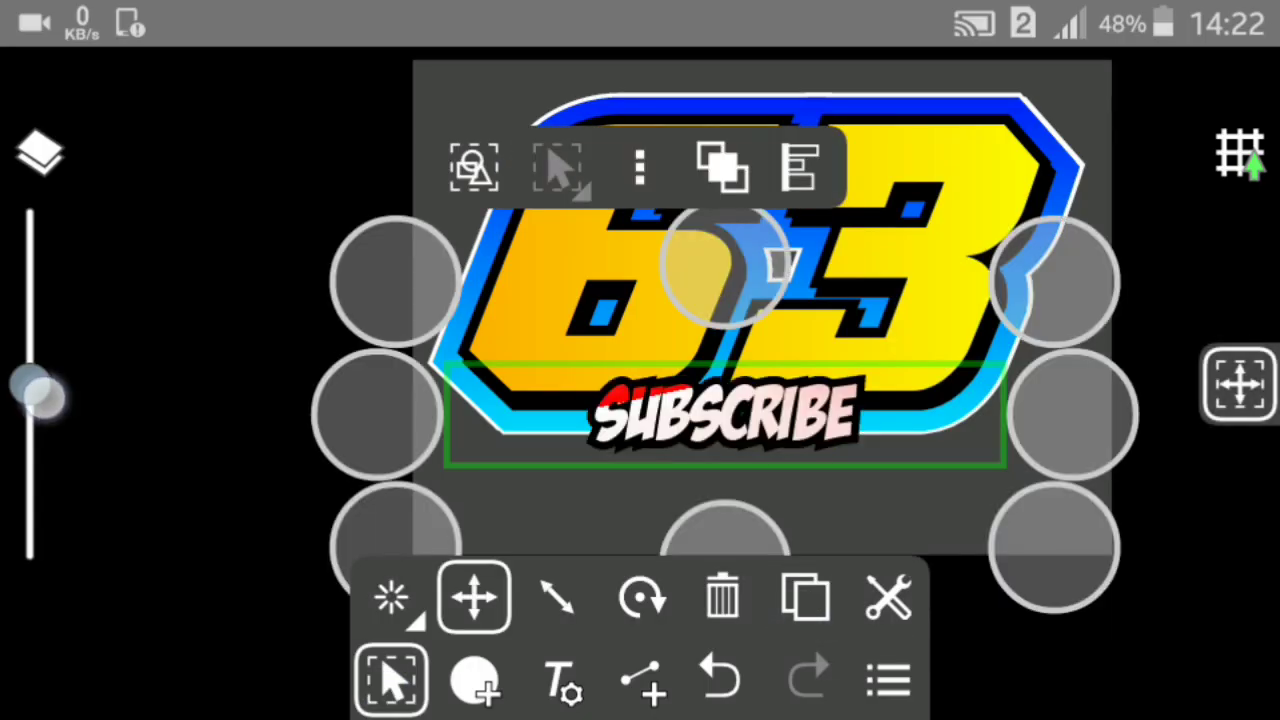
# Send the SUBSCRIBE text to the back of the stack.
pyautogui.moveTo(40, 395); pyautogui.dragTo(34, 289)
pyautogui.click(720, 170)
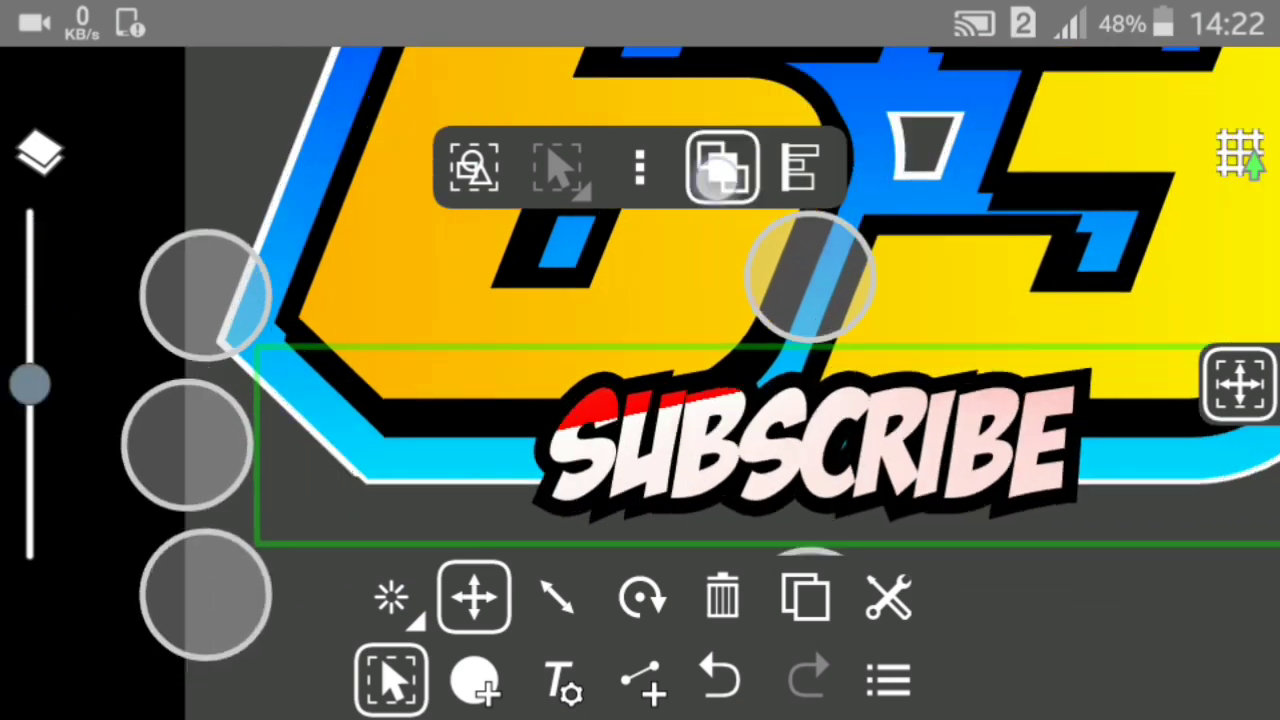
pyautogui.click(928, 466)
pyautogui.click(1120, 537)
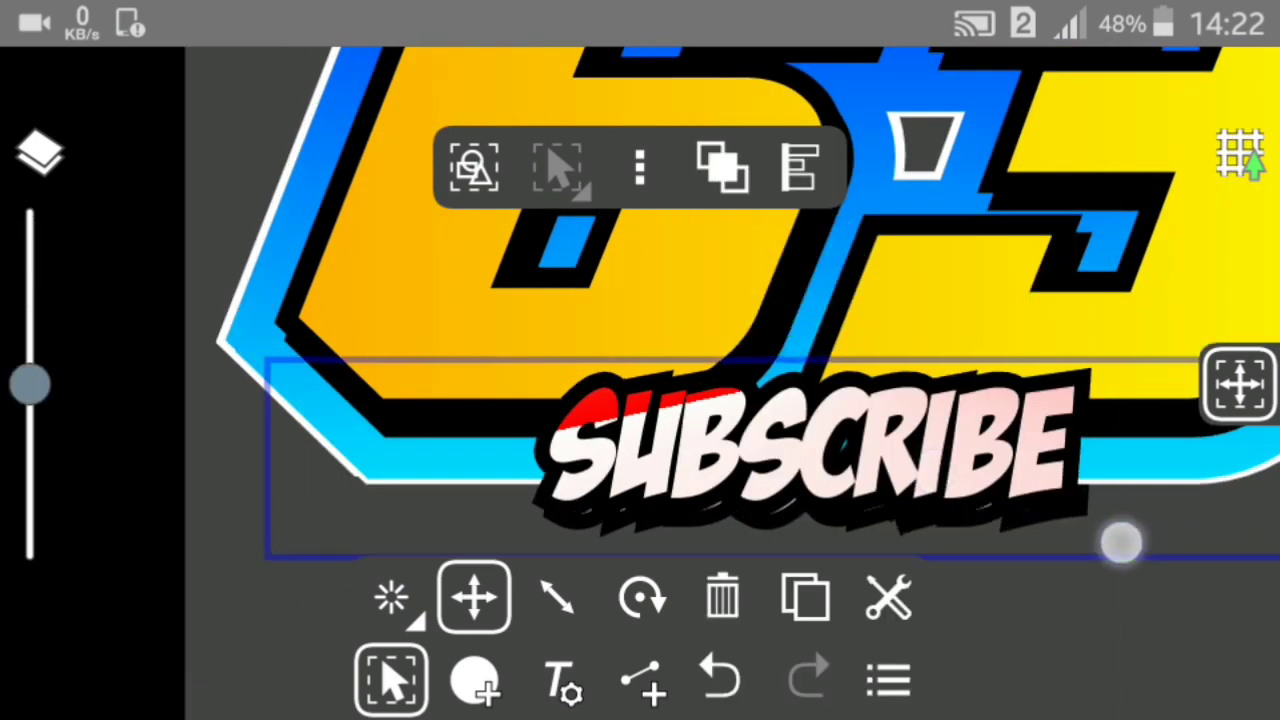
pyautogui.moveTo(1120, 540); pyautogui.dragTo(1127, 535)
# Bring SUBSCRIBE forward five layers so it sits in front of the badge.
pyautogui.click(722, 166)
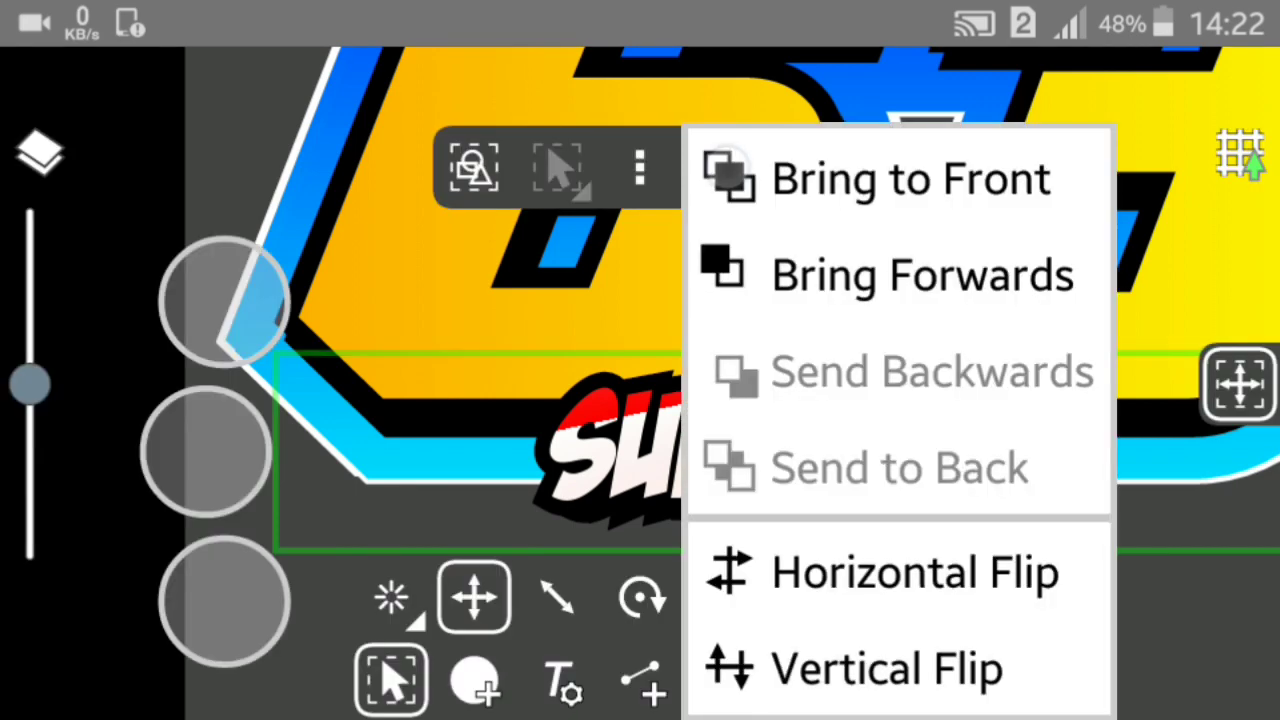
pyautogui.click(830, 276)
pyautogui.click(712, 160)
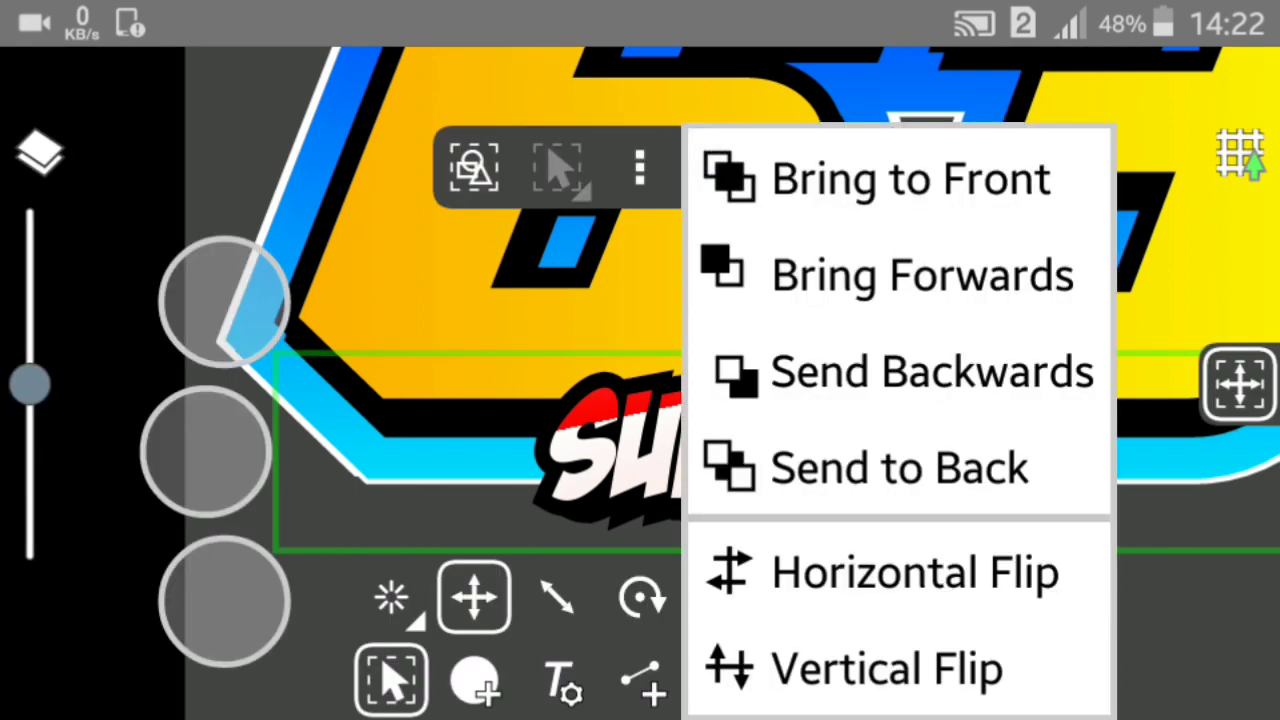
pyautogui.click(920, 255)
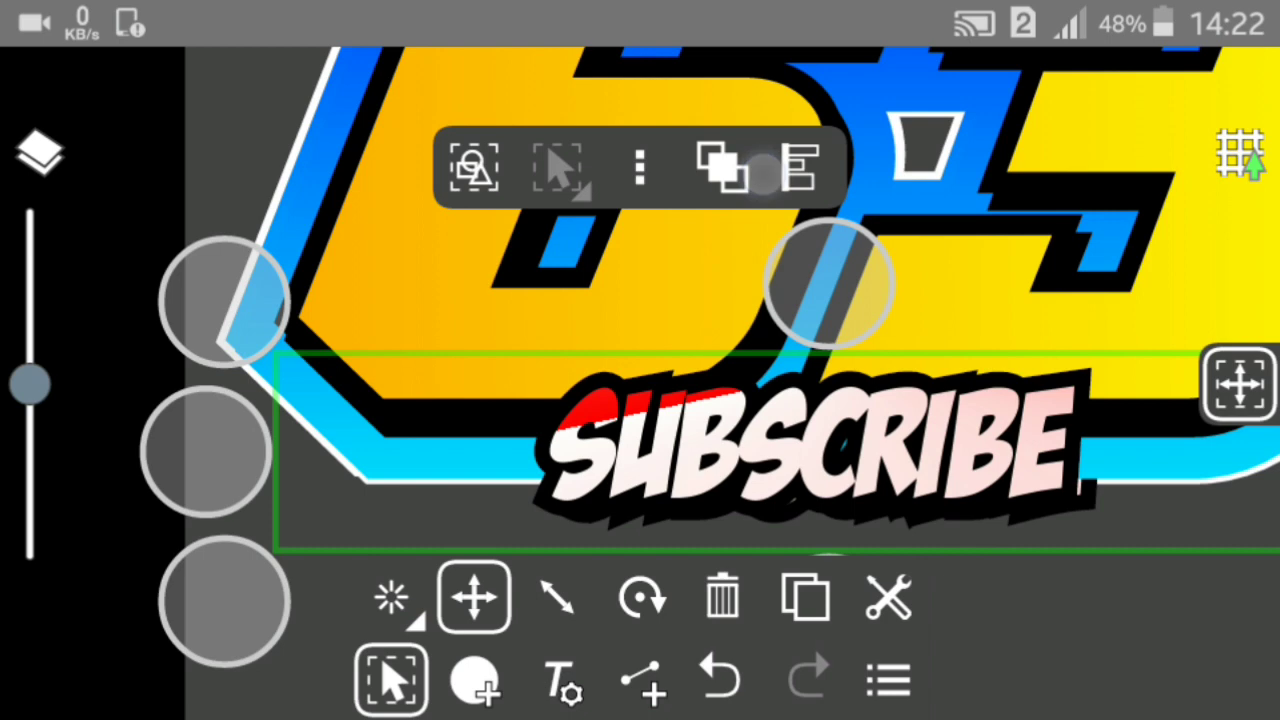
pyautogui.click(762, 173)
pyautogui.click(918, 275)
pyautogui.click(730, 168)
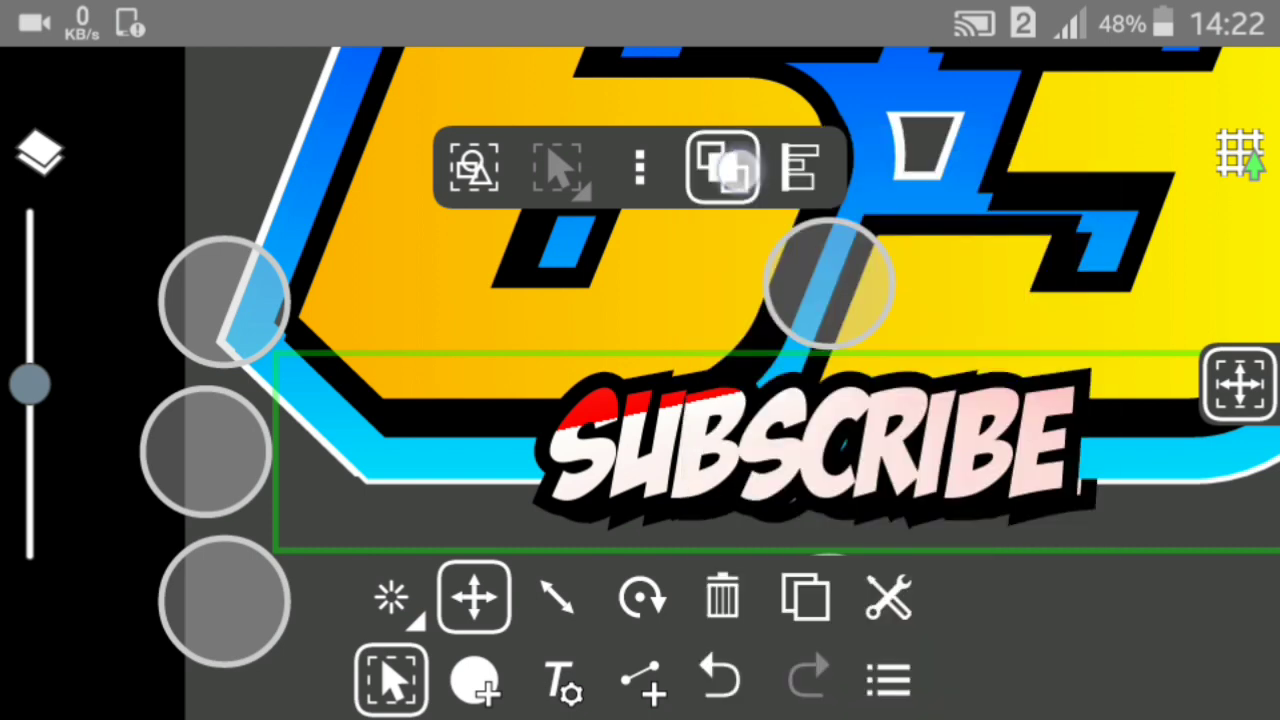
pyautogui.click(722, 168)
pyautogui.click(940, 265)
pyautogui.click(735, 141)
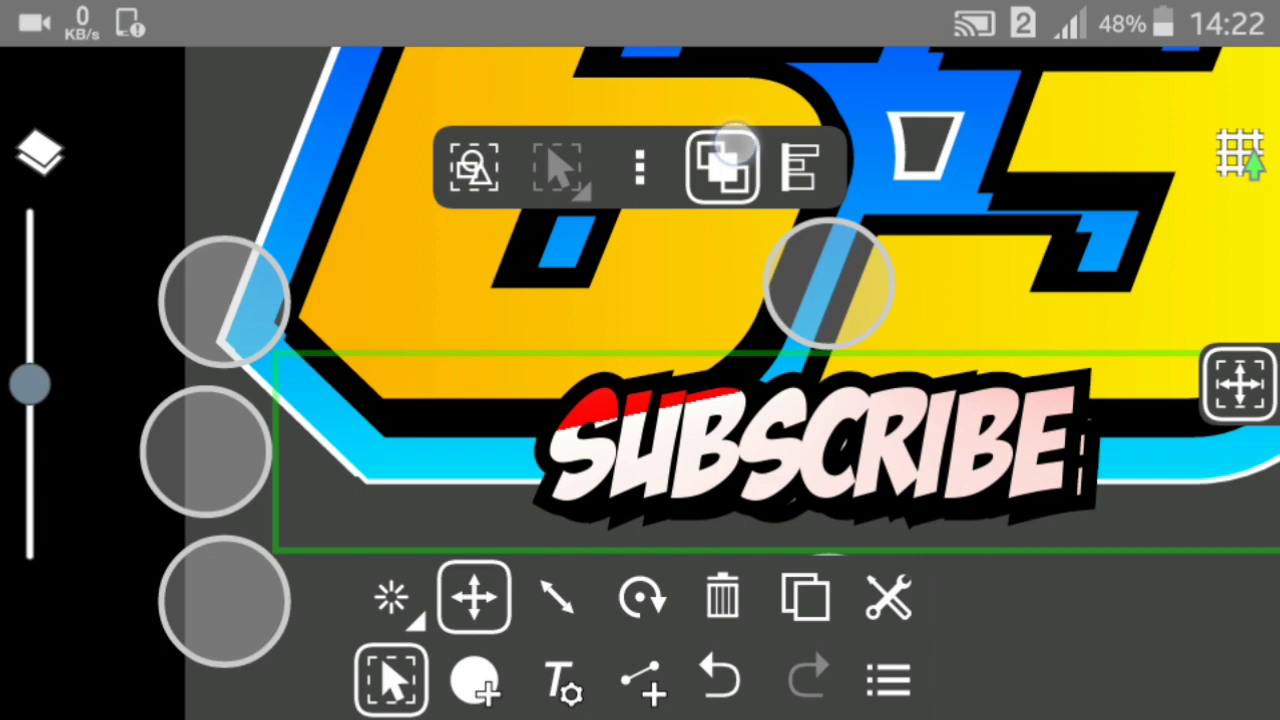
pyautogui.click(927, 262)
# Shift the SUBSCRIBE text slightly left across the badge's lower edge.
pyautogui.moveTo(1185, 541)
pyautogui.mouseDown()
pyautogui.moveTo(1154, 540)
pyautogui.moveTo(1174, 540)
pyautogui.mouseUp()
pyautogui.moveTo(40, 577); pyautogui.dragTo(57, 251)
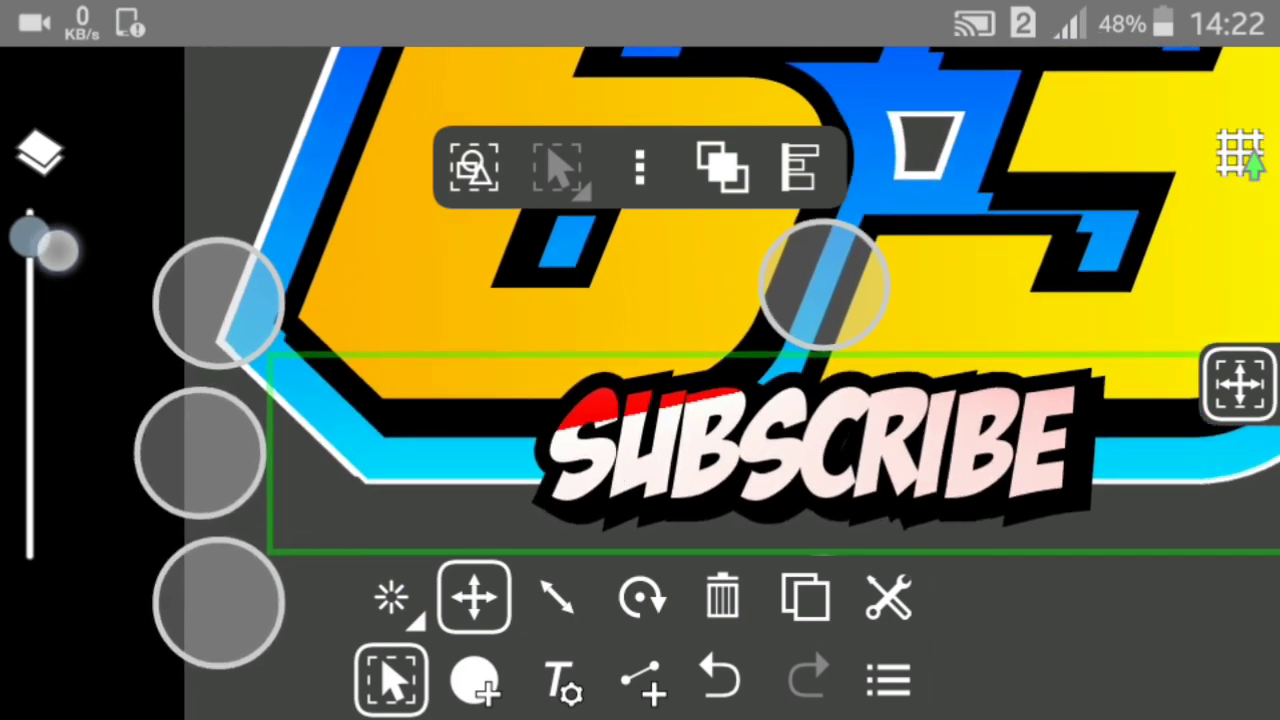
pyautogui.click(1187, 526)
pyautogui.moveTo(1166, 526)
pyautogui.mouseDown()
pyautogui.moveTo(1154, 523)
pyautogui.moveTo(1180, 527)
pyautogui.mouseUp()
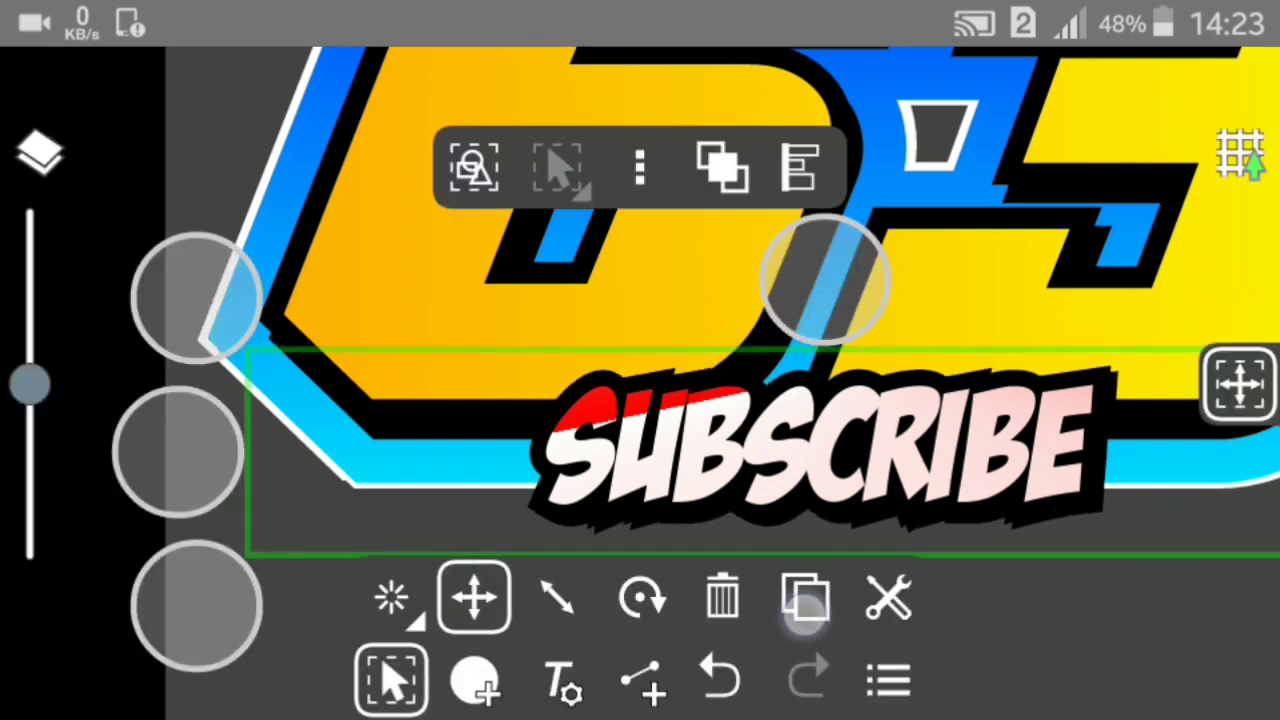
pyautogui.click(557, 680)
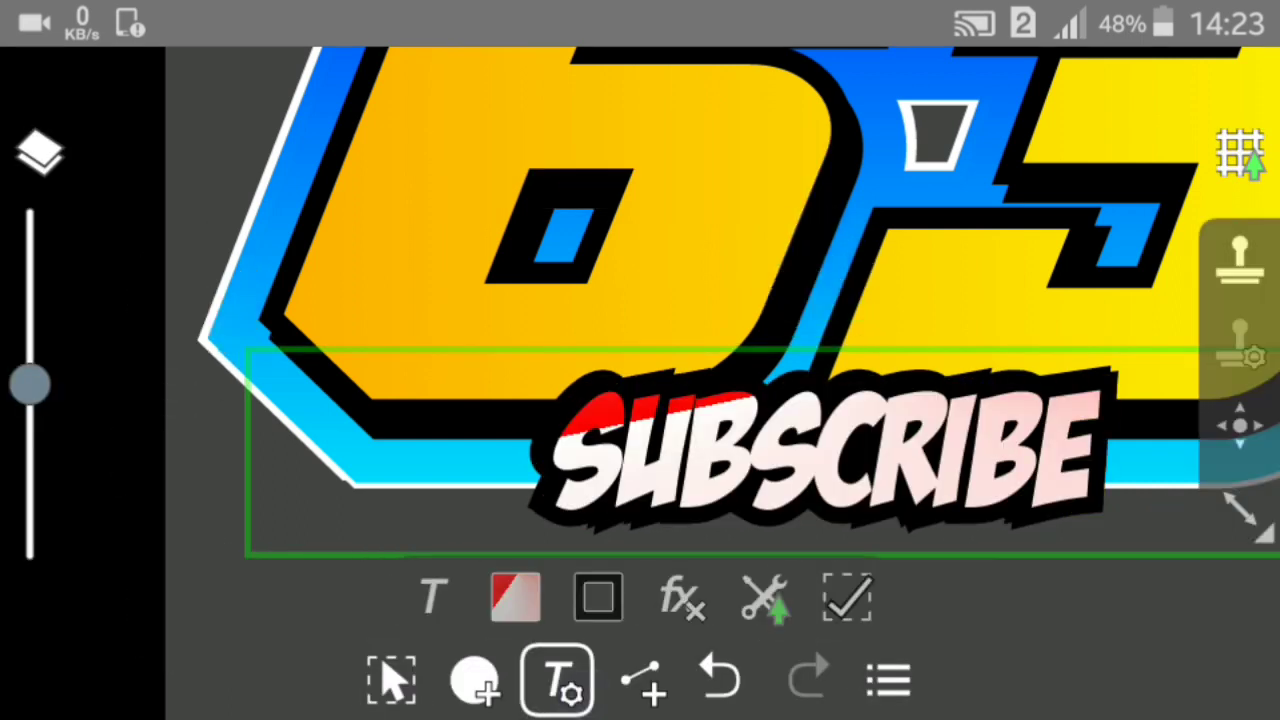
# Change the SUBSCRIBE stroke from solid black to a 30 pt blue gradient.
pyautogui.click(599, 600)
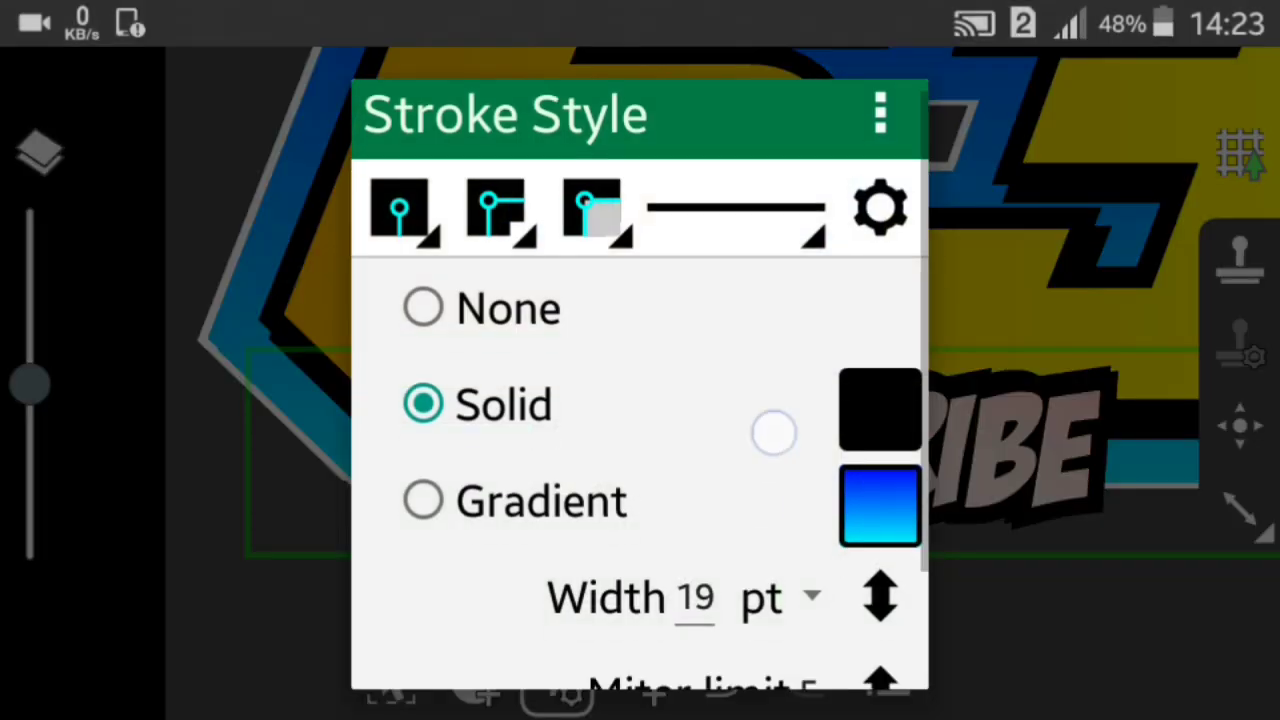
pyautogui.moveTo(771, 429); pyautogui.dragTo(810, 330)
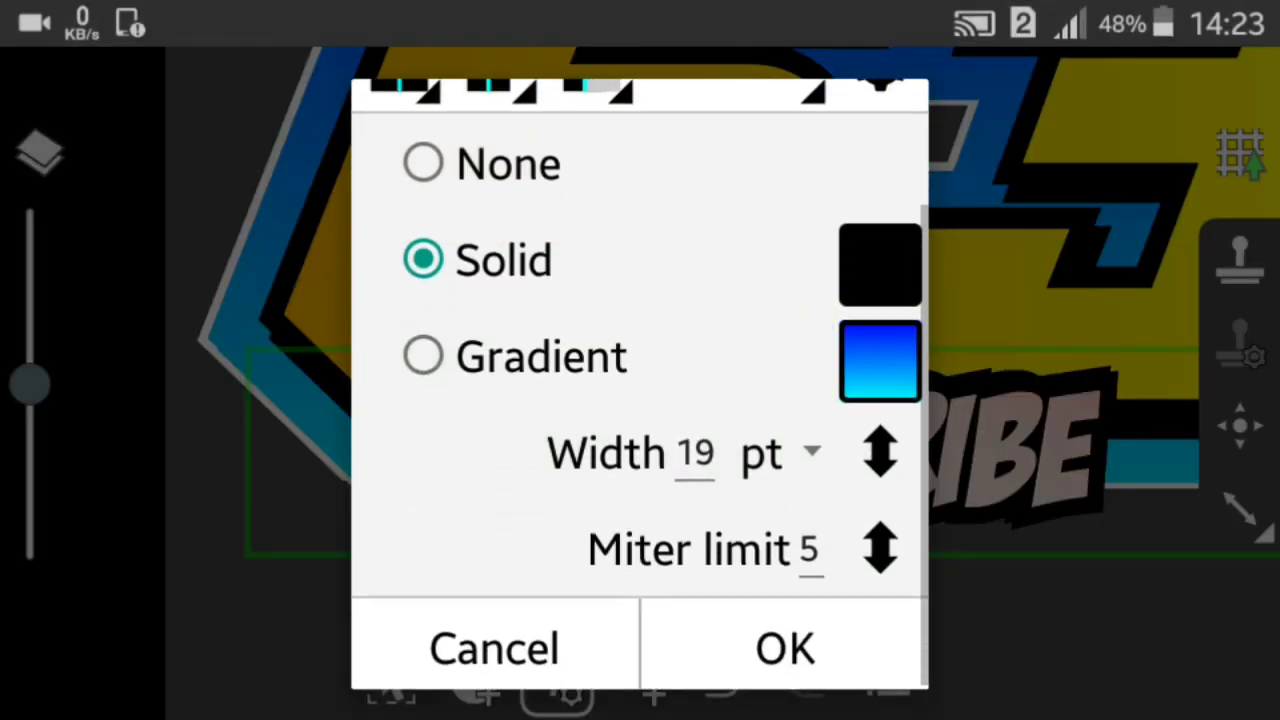
pyautogui.click(695, 453)
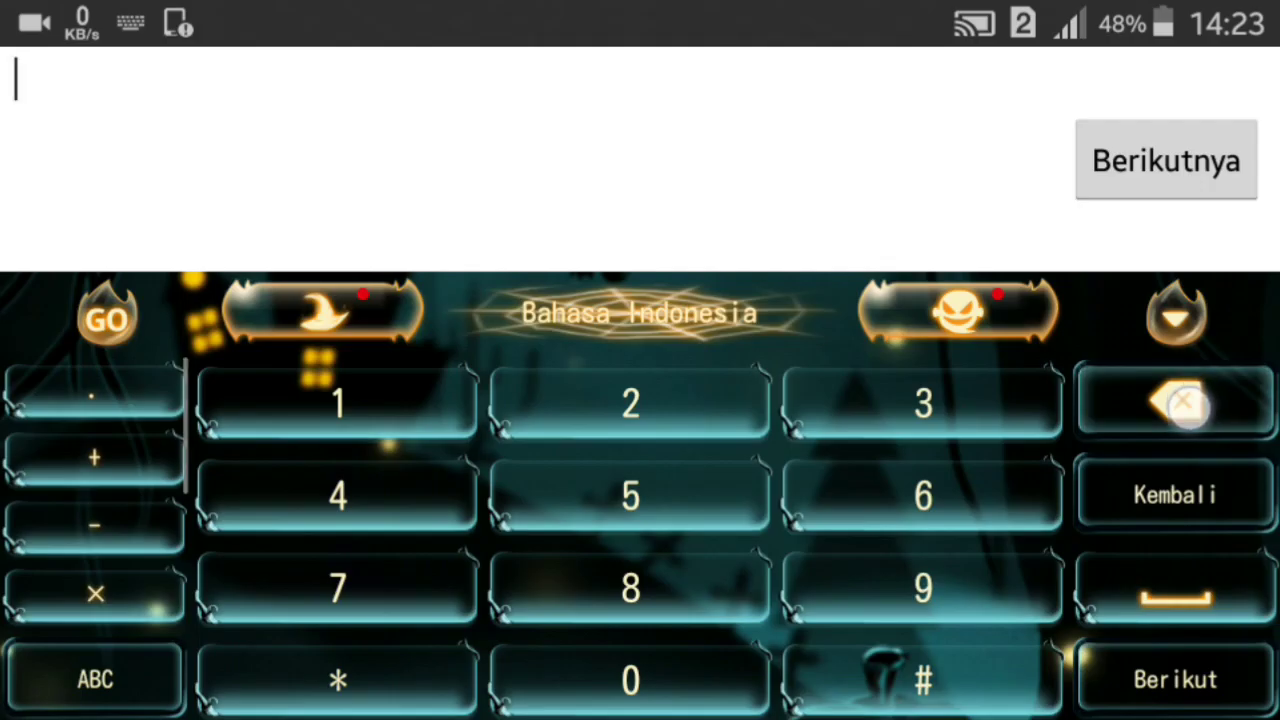
pyautogui.write('30')
pyautogui.click(1166, 160)
pyautogui.click(425, 356)
pyautogui.click(846, 640)
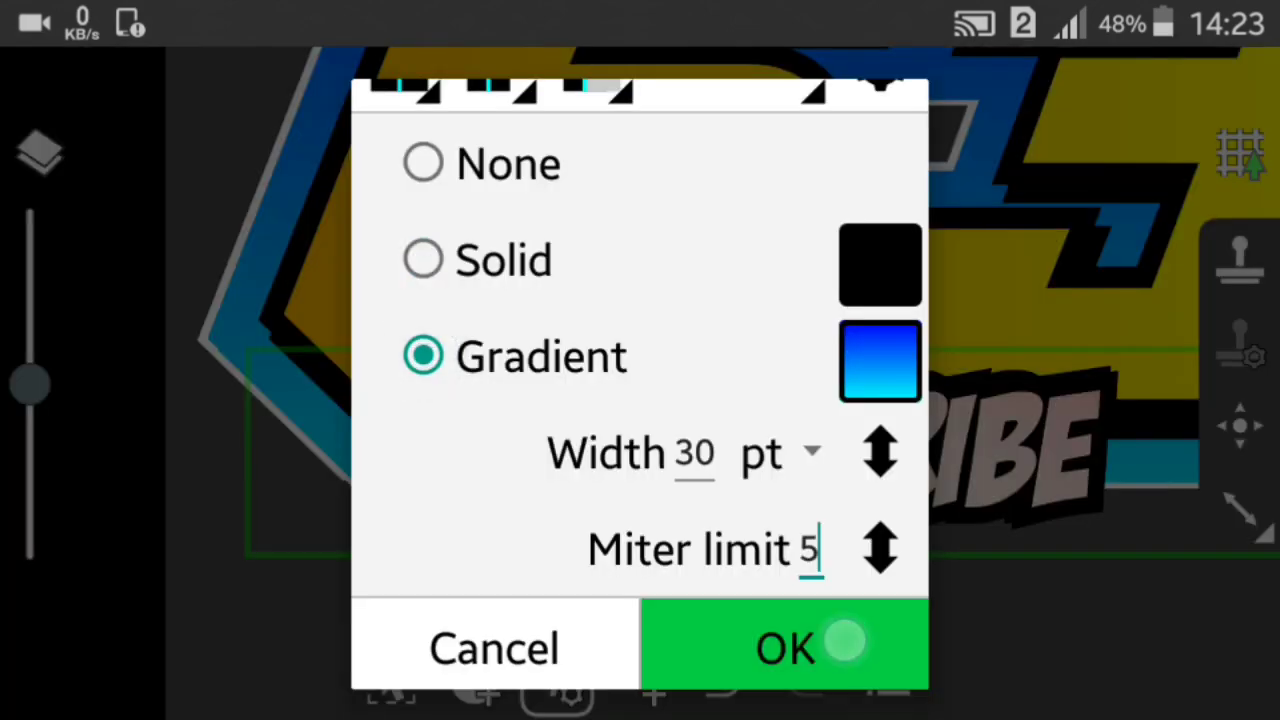
pyautogui.click(392, 680)
pyautogui.click(722, 166)
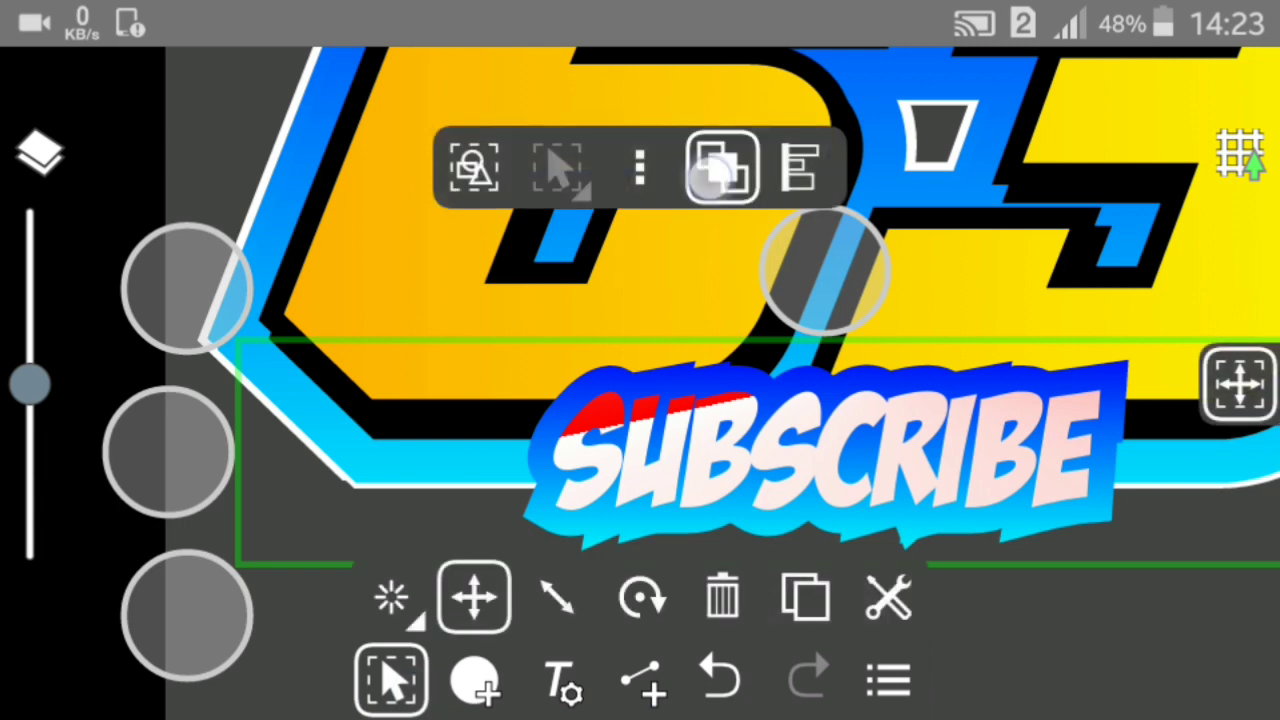
# Send the blue-outlined layer to the back, bring it forward twice, and nudge it left.
pyautogui.click(930, 467)
pyautogui.click(722, 166)
pyautogui.click(900, 274)
pyautogui.click(722, 166)
pyautogui.click(873, 266)
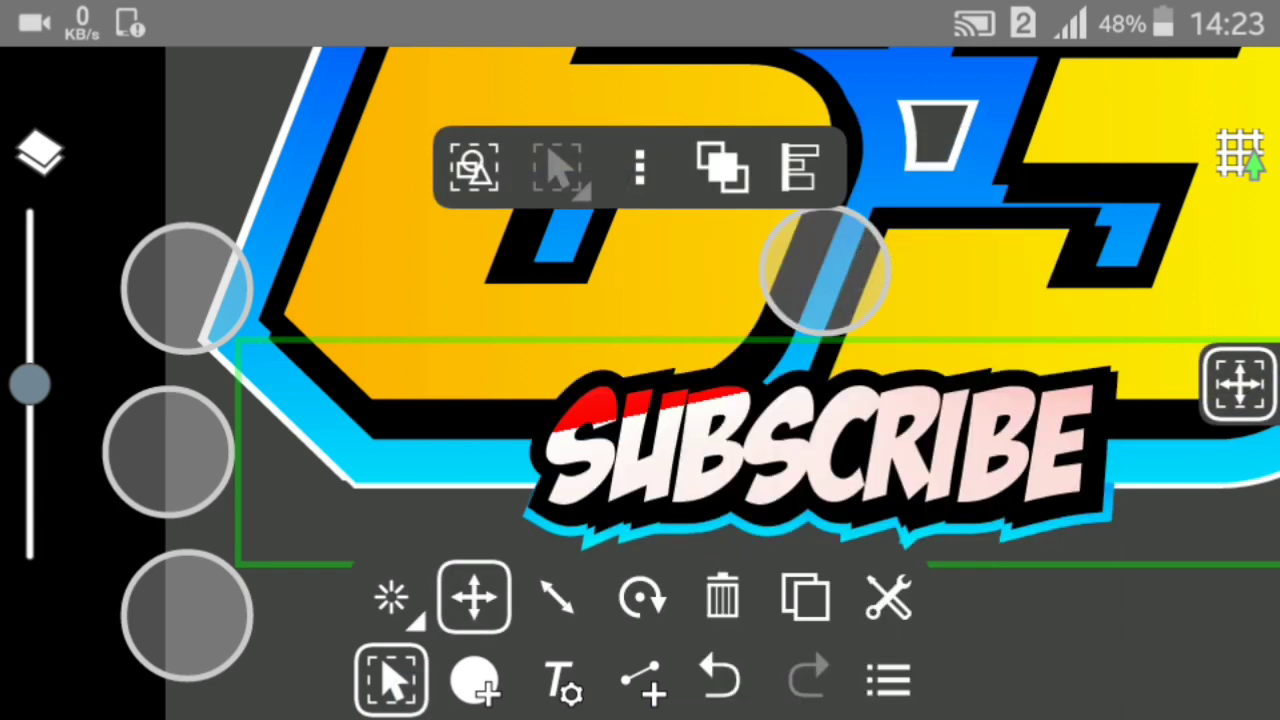
pyautogui.click(1195, 543)
pyautogui.moveTo(1190, 545); pyautogui.dragTo(1172, 545)
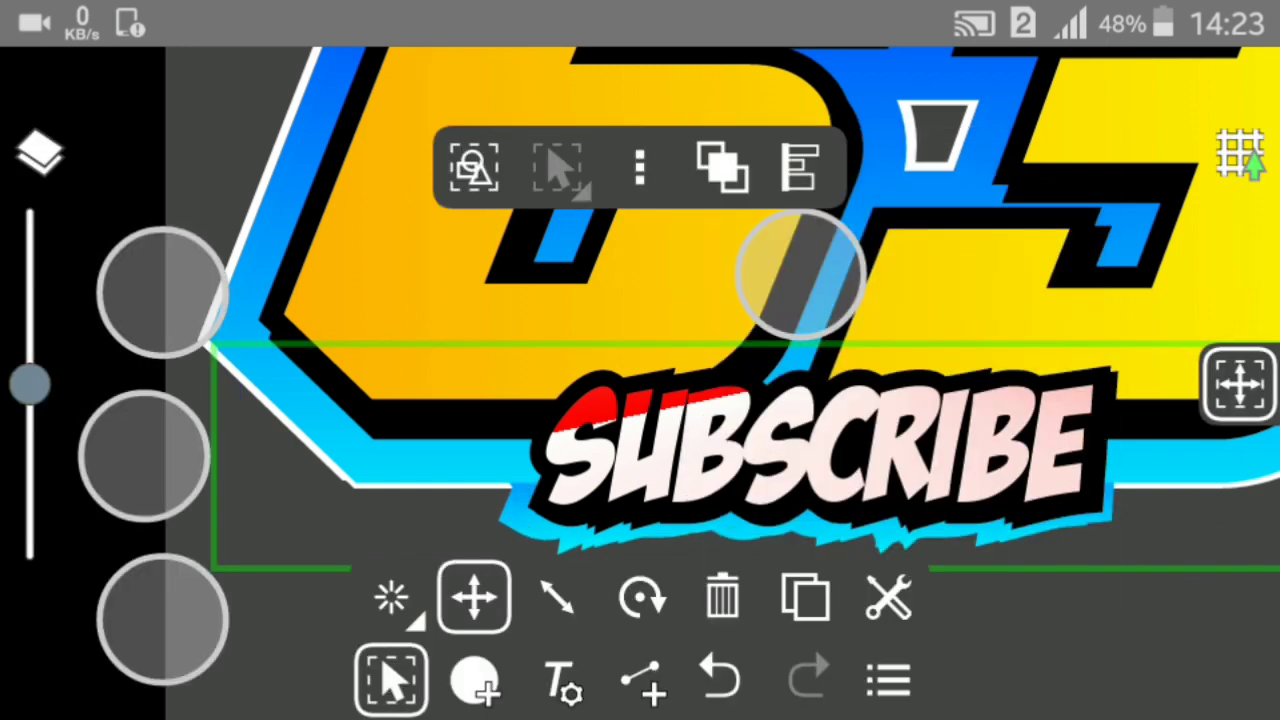
# Zoom and pan around to inspect the SUBSCRIBE lettering's blue border.
pyautogui.moveTo(30, 383); pyautogui.dragTo(60, 205)
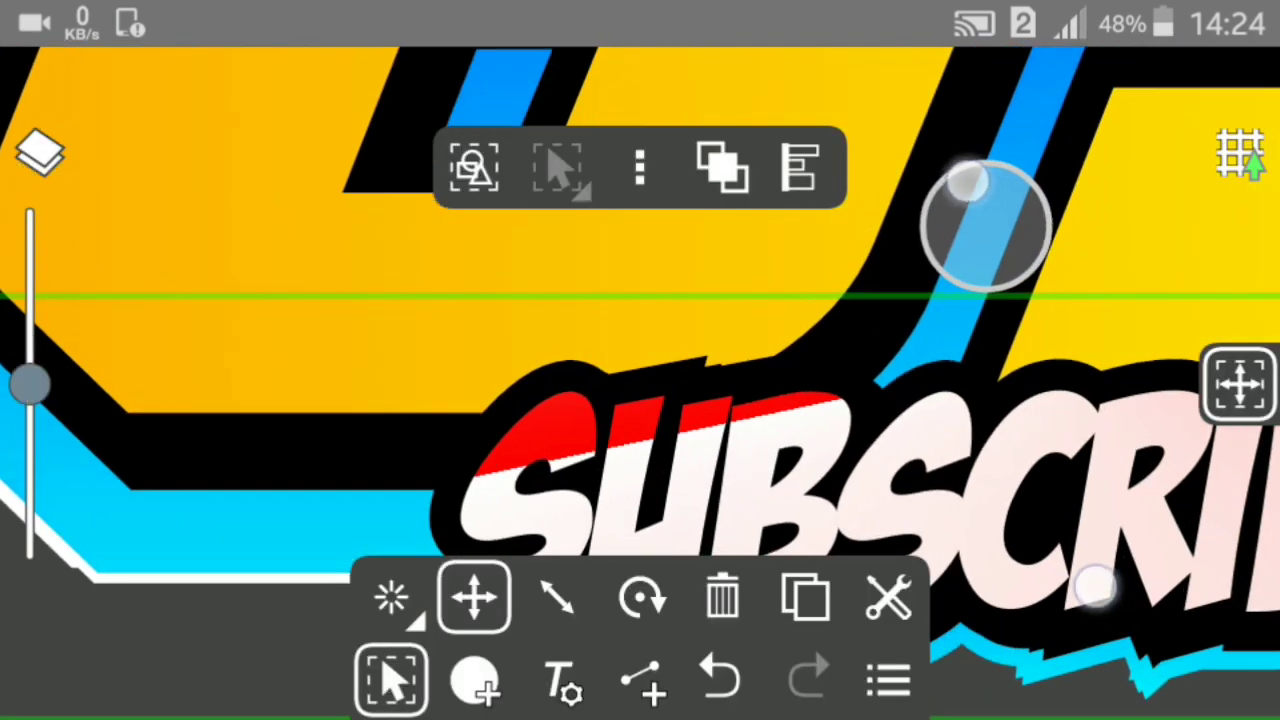
pyautogui.moveTo(1095, 590); pyautogui.dragTo(1015, 450)
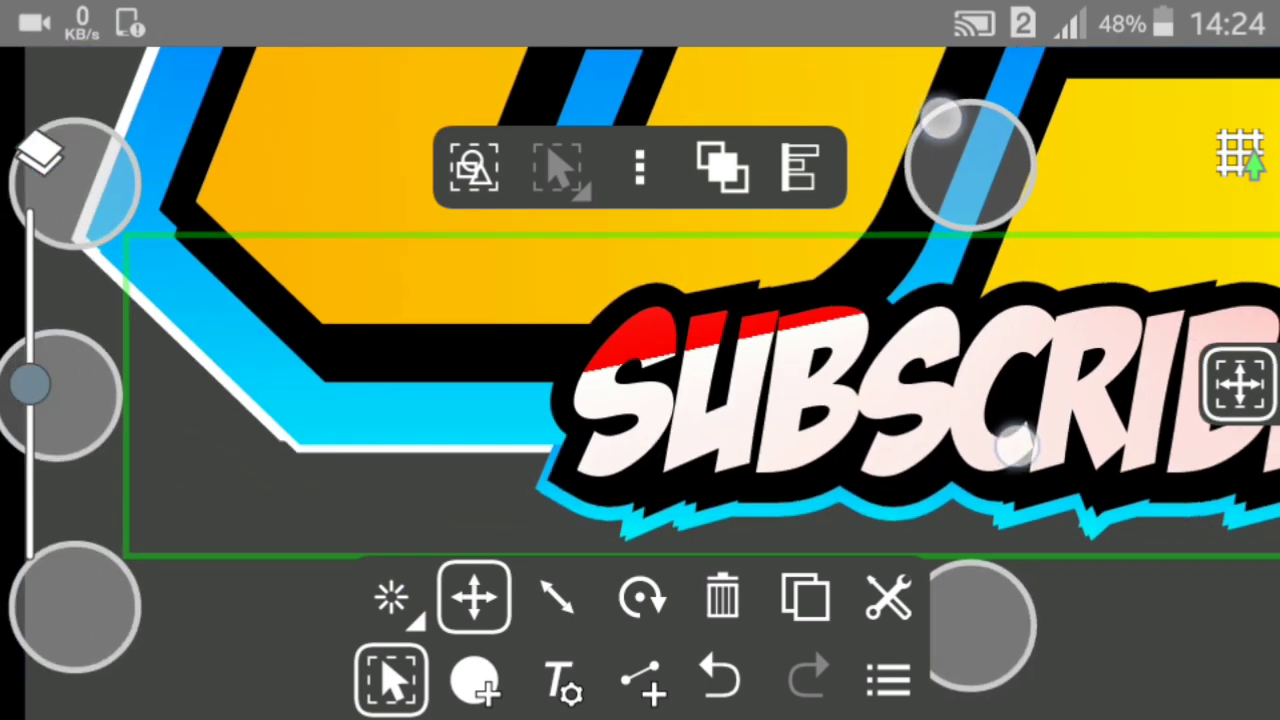
pyautogui.moveTo(1015, 447); pyautogui.dragTo(1060, 432)
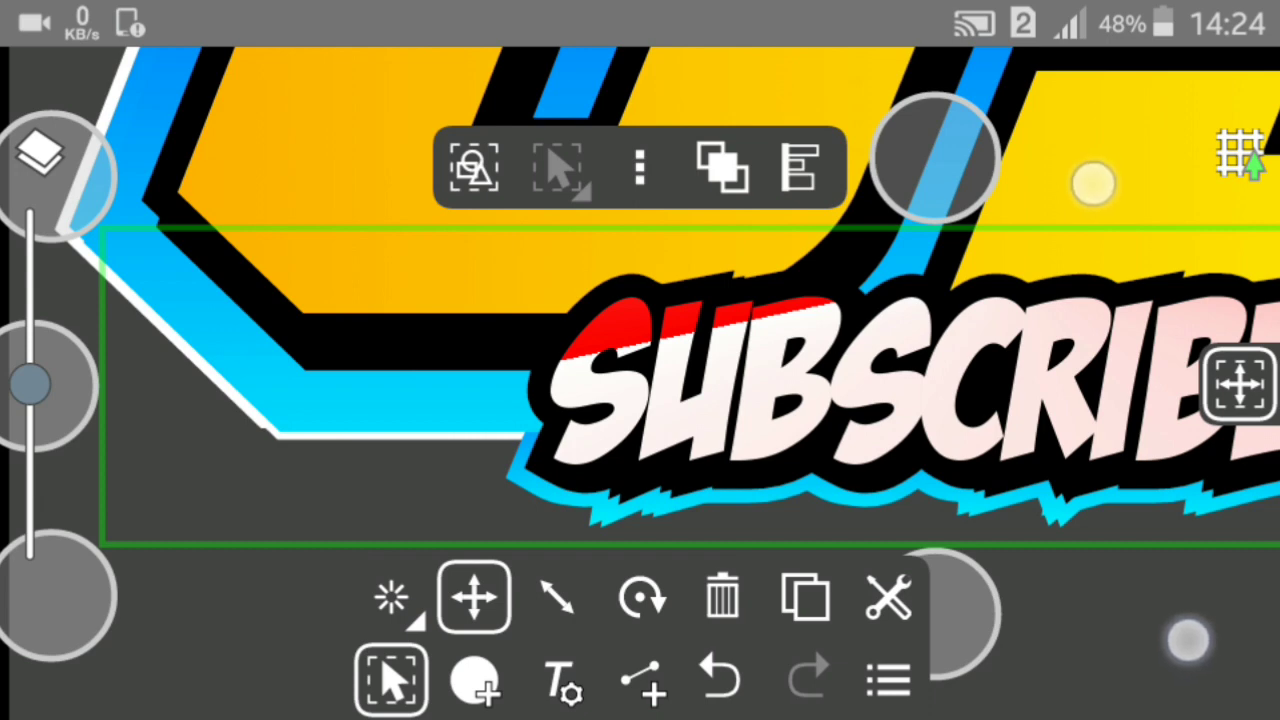
pyautogui.moveTo(1209, 667); pyautogui.dragTo(1009, 623)
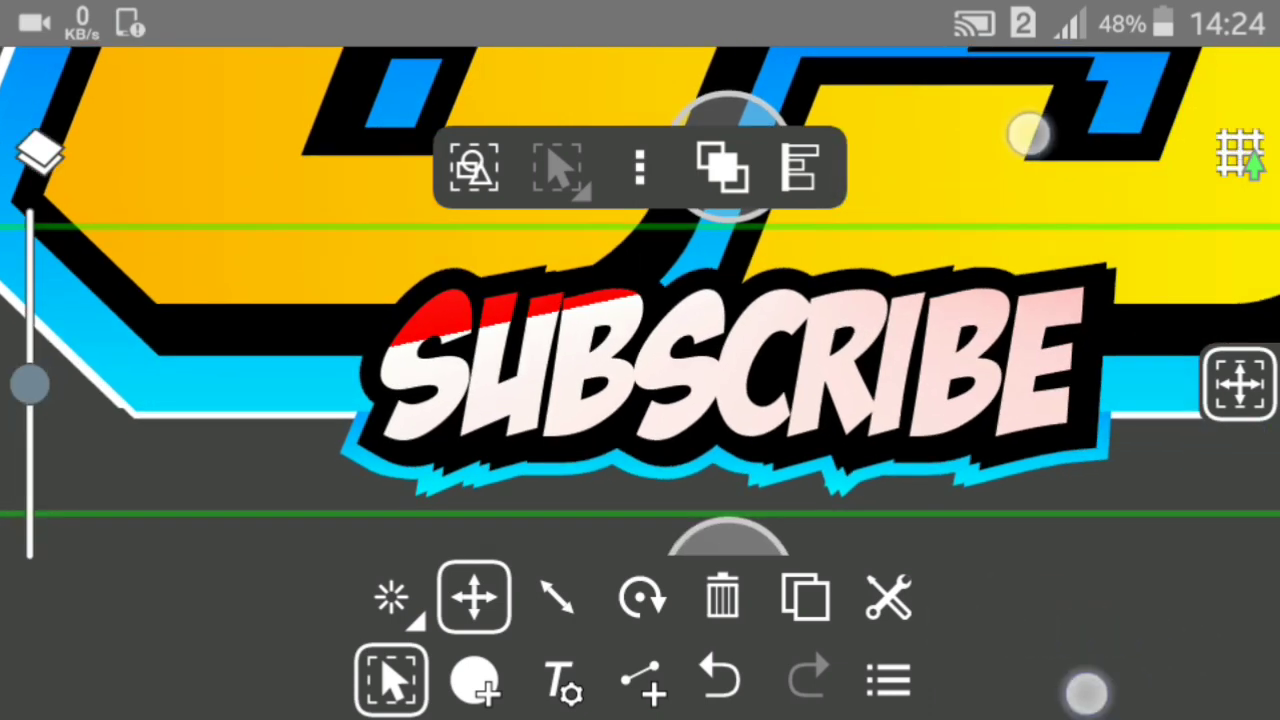
pyautogui.moveTo(1085, 692); pyautogui.dragTo(1078, 630)
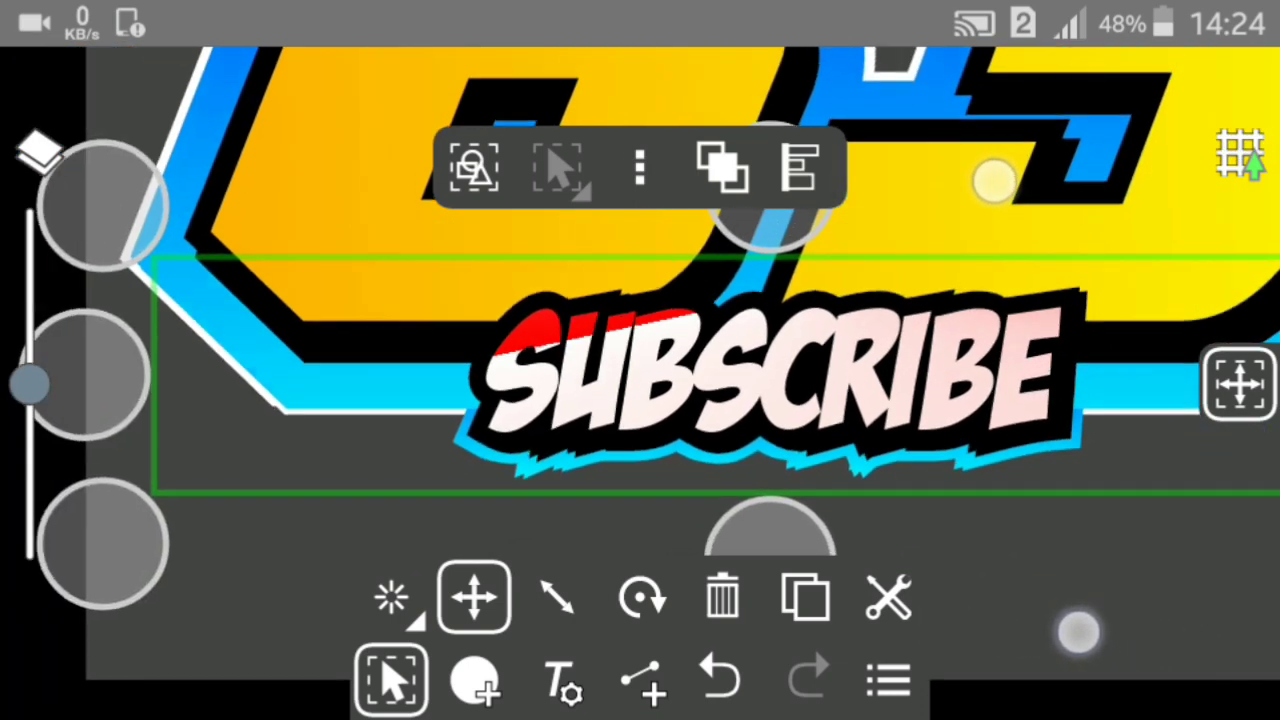
pyautogui.click(557, 680)
# Set the SUBSCRIBE layer's outline width to 40.
pyautogui.click(598, 598)
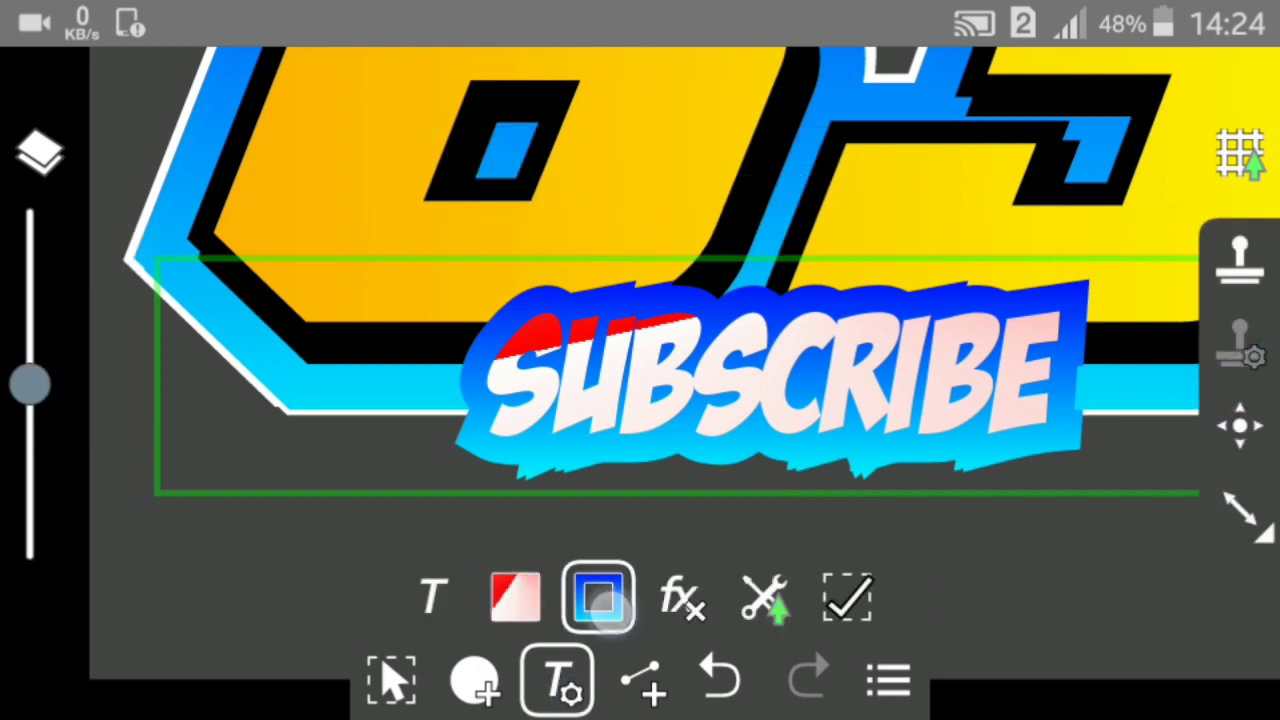
pyautogui.click(600, 598)
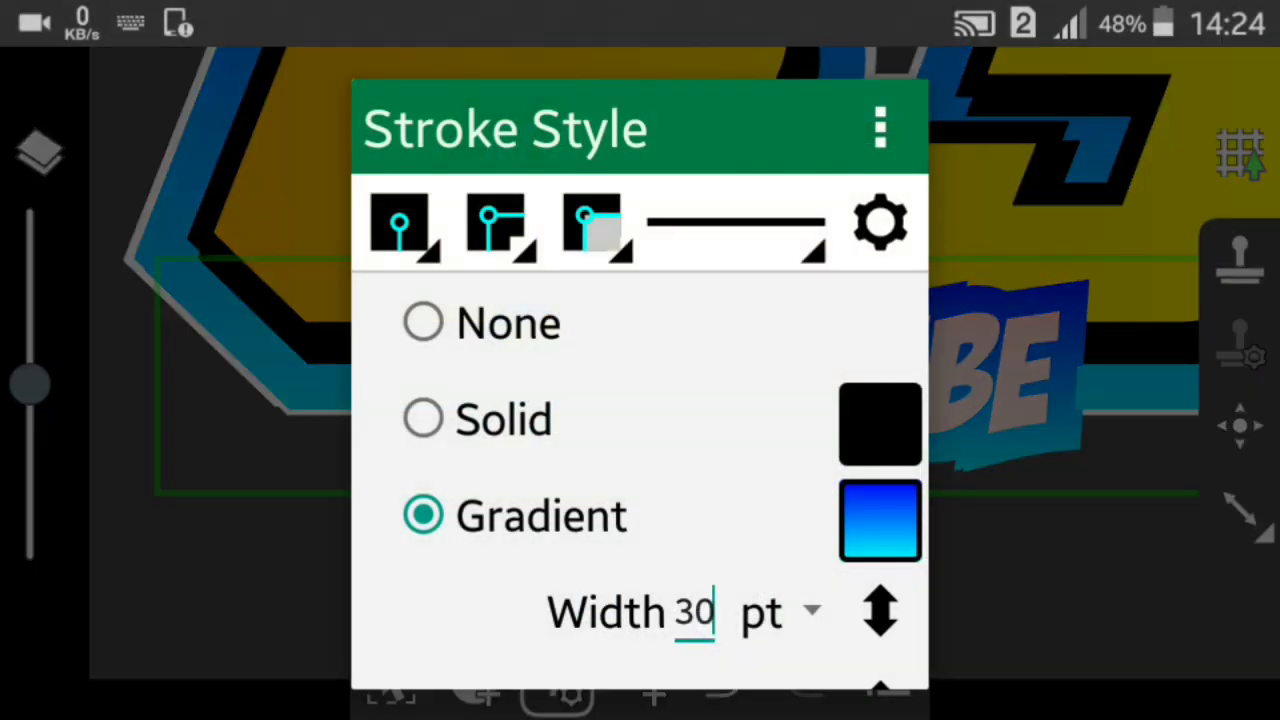
pyautogui.press('BackSpace')
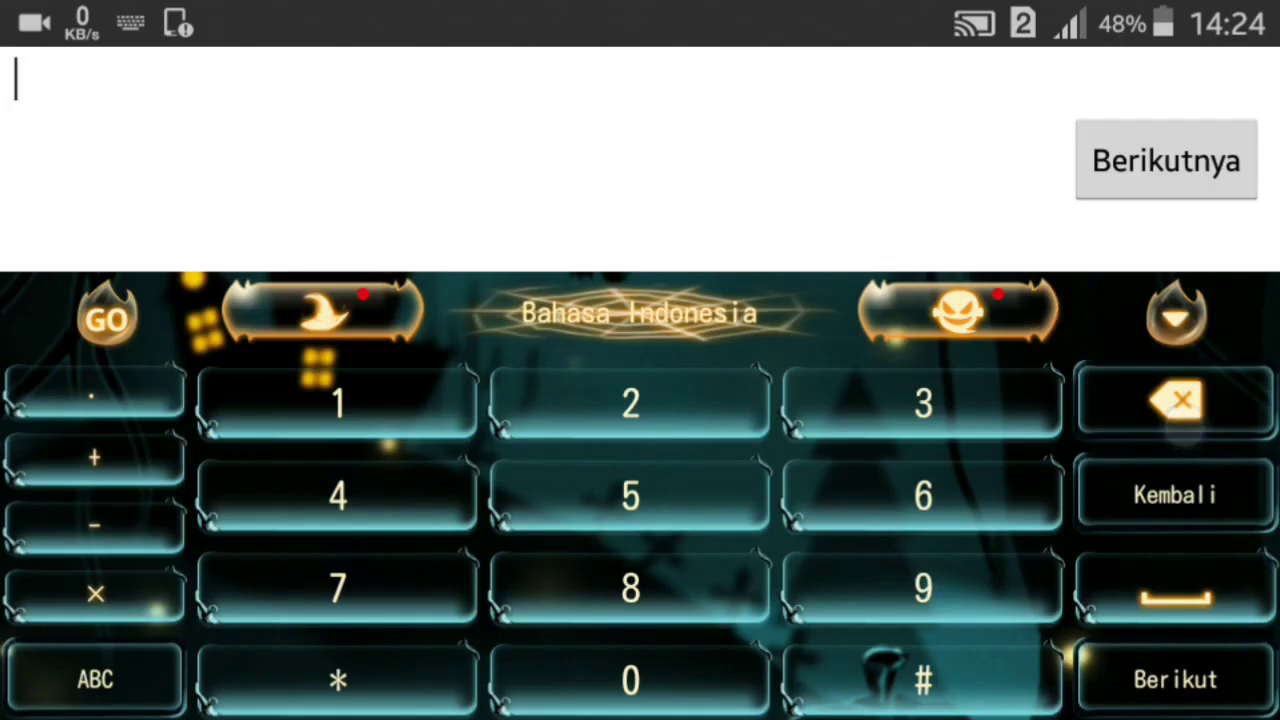
pyautogui.write('40')
pyautogui.click(1166, 160)
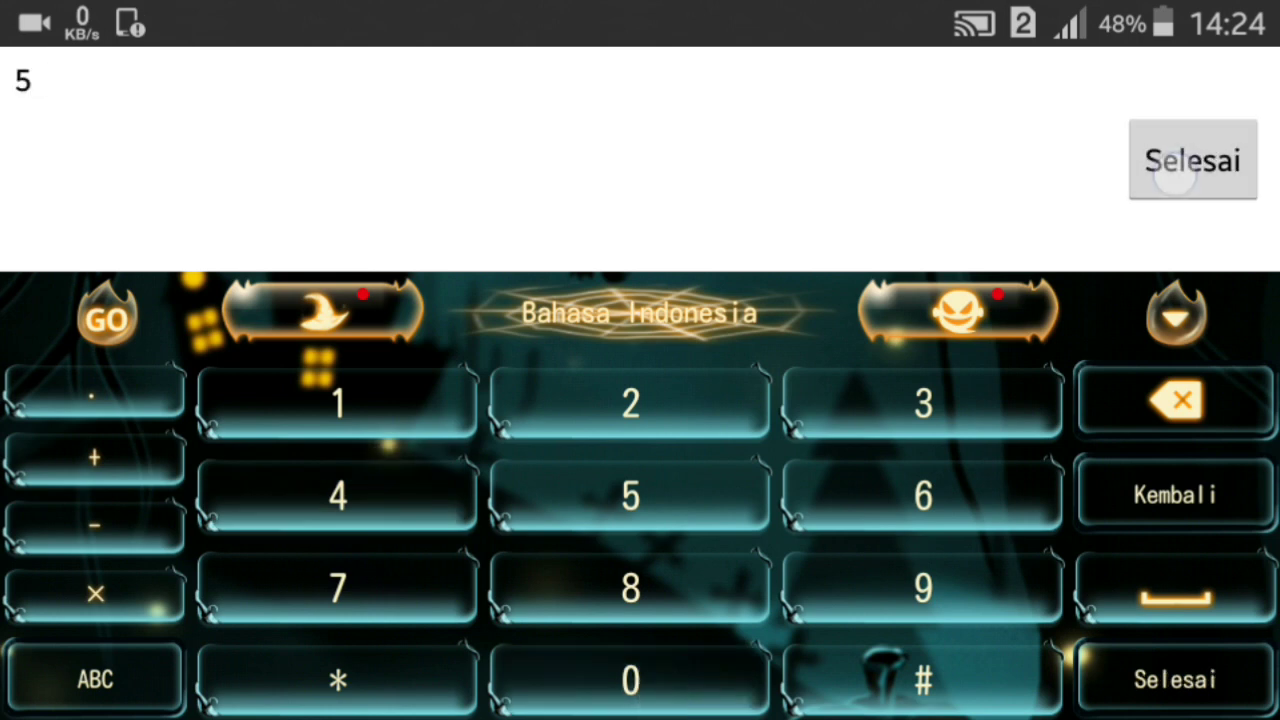
pyautogui.click(1166, 160)
# Make the outline solid white and apply it.
pyautogui.click(424, 355)
pyautogui.click(880, 360)
pyautogui.click(808, 228)
pyautogui.moveTo(817, 388); pyautogui.dragTo(882, 182)
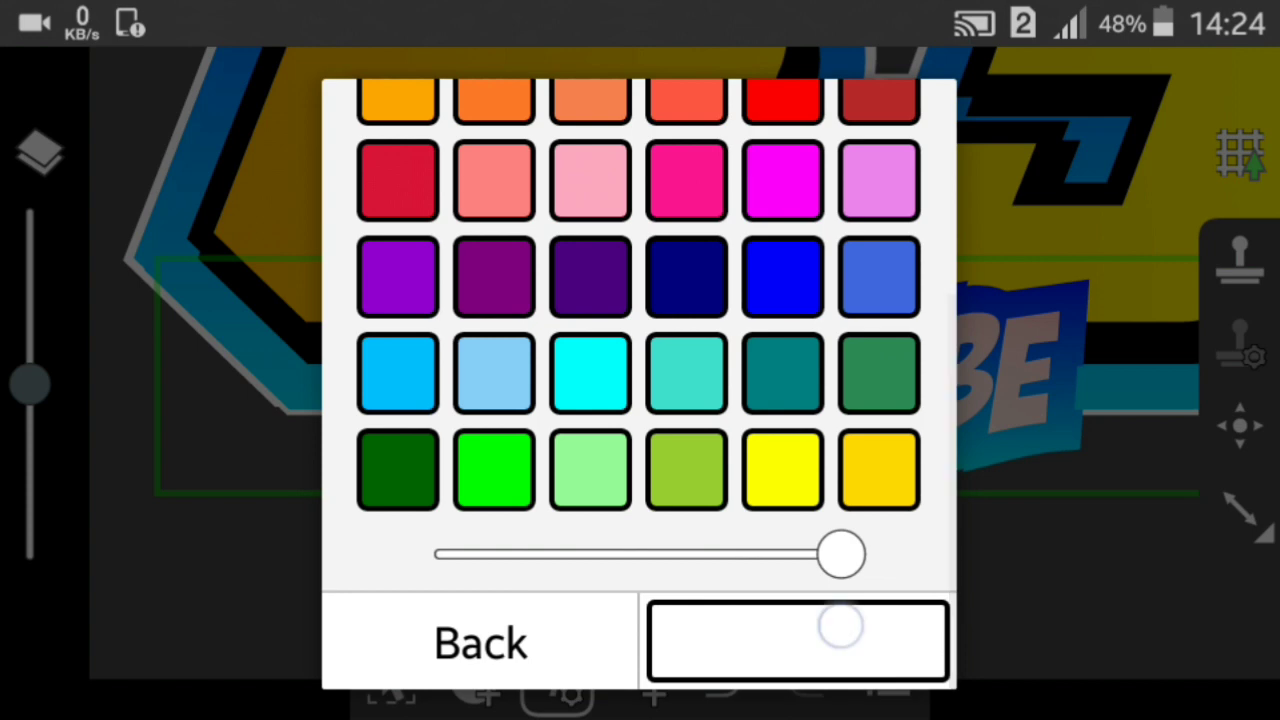
pyautogui.click(840, 626)
pyautogui.moveTo(763, 500); pyautogui.dragTo(763, 400)
pyautogui.click(845, 620)
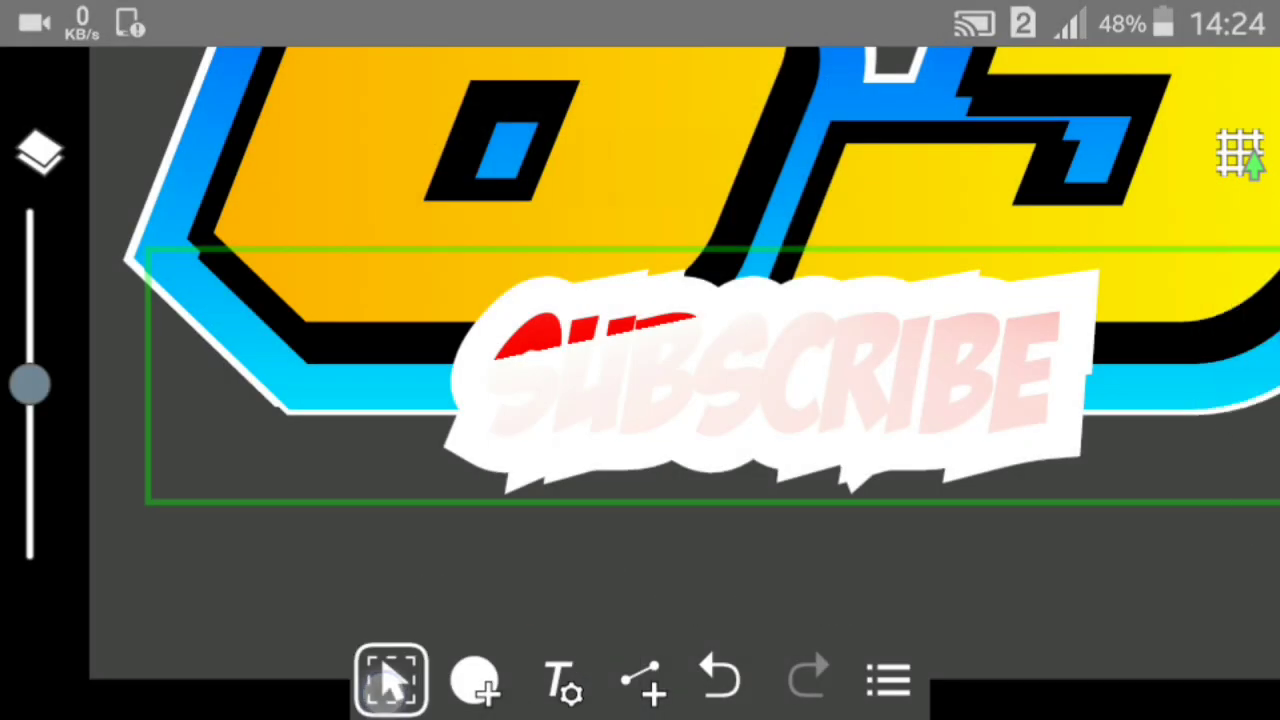
# Lower the white outline's width from 40 to 35 pt.
pyautogui.click(722, 165)
pyautogui.click(914, 466)
pyautogui.click(558, 685)
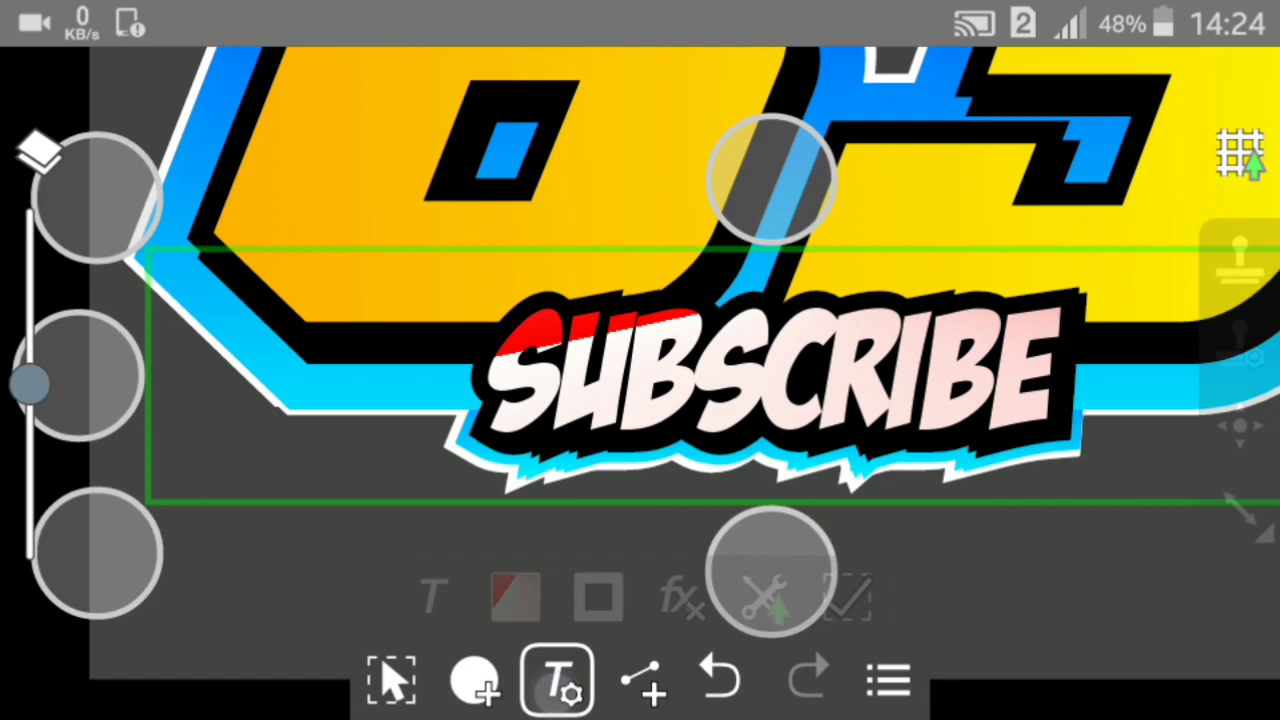
pyautogui.click(598, 597)
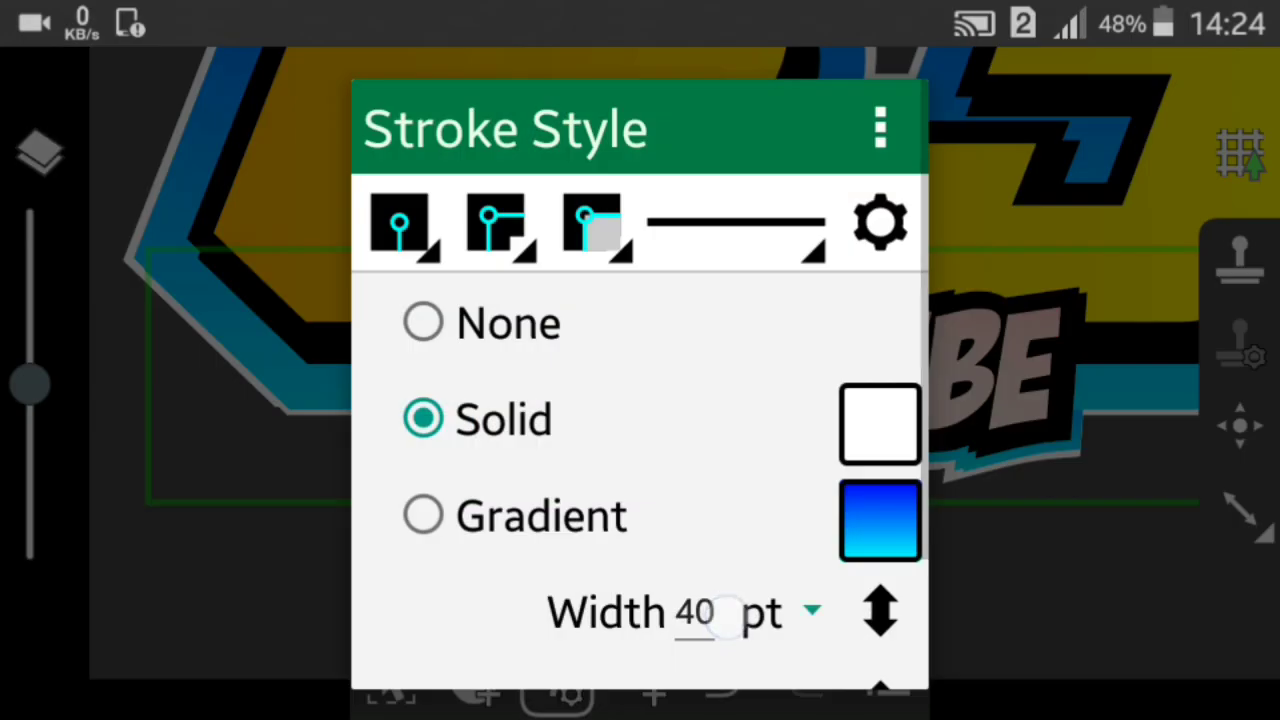
pyautogui.click(725, 612)
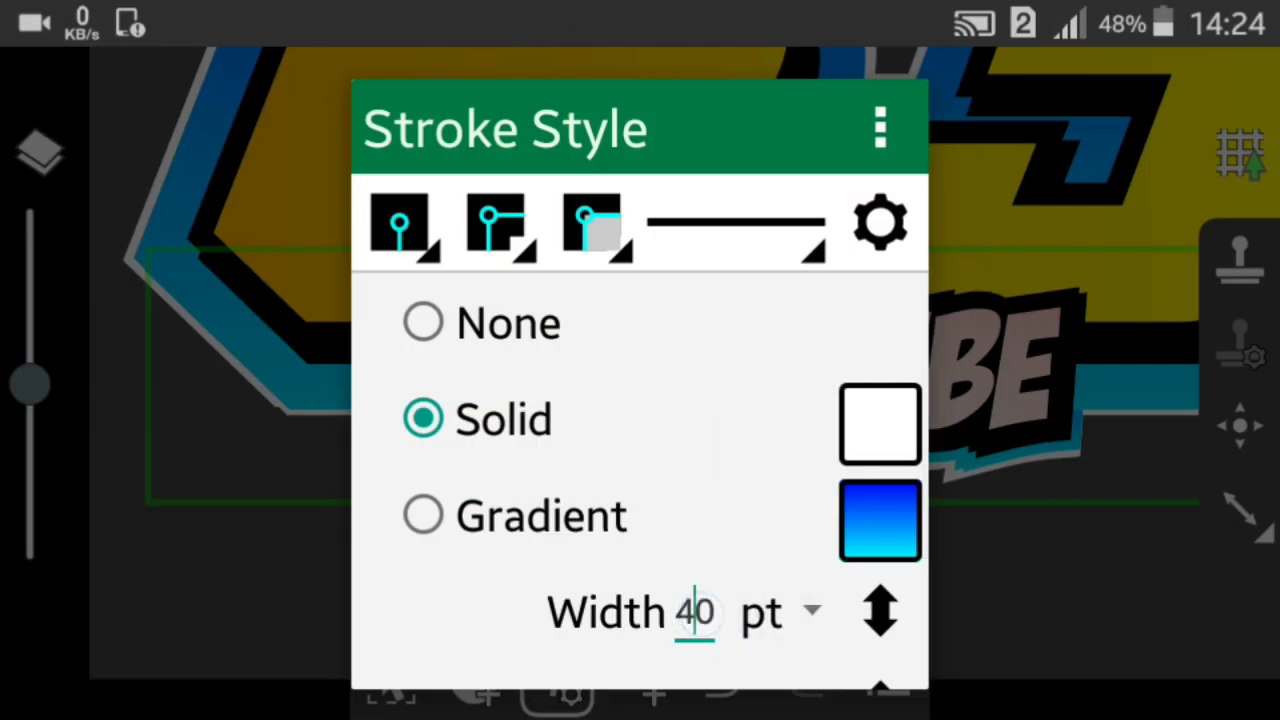
pyautogui.press('BackSpace')
pyautogui.write('3')
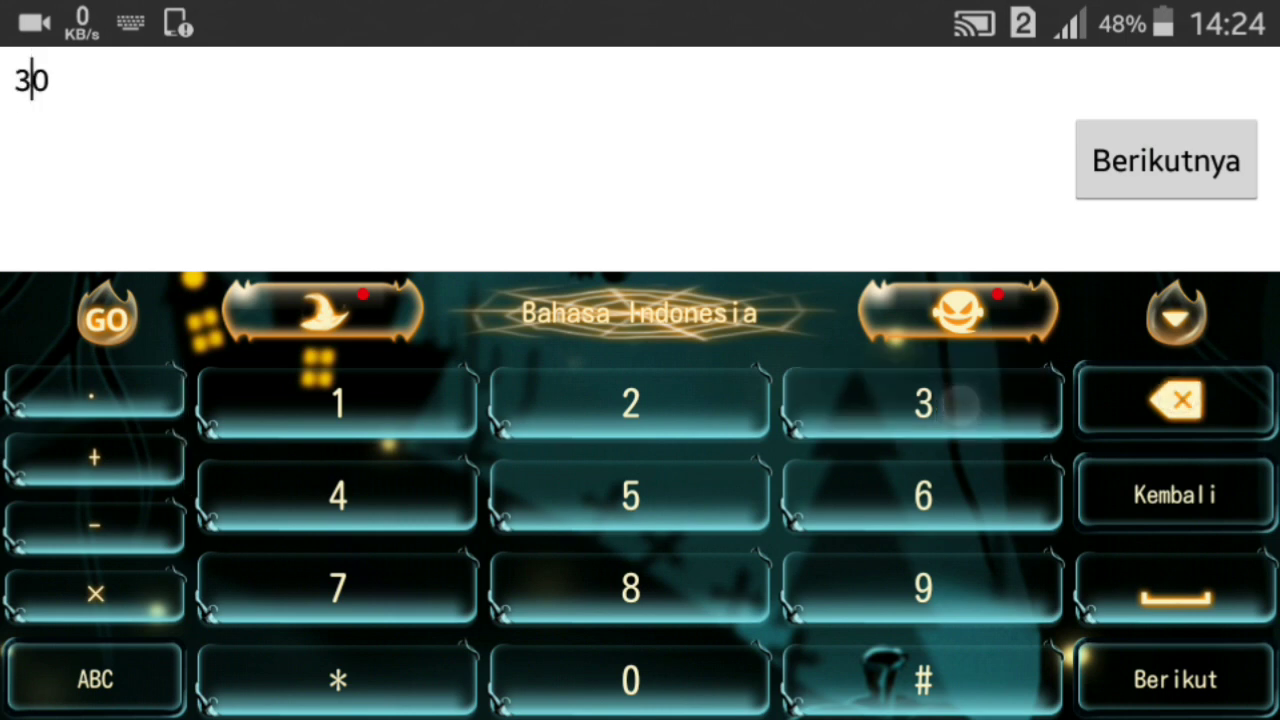
pyautogui.press('BackSpace')
pyautogui.write('5')
pyautogui.click(1166, 160)
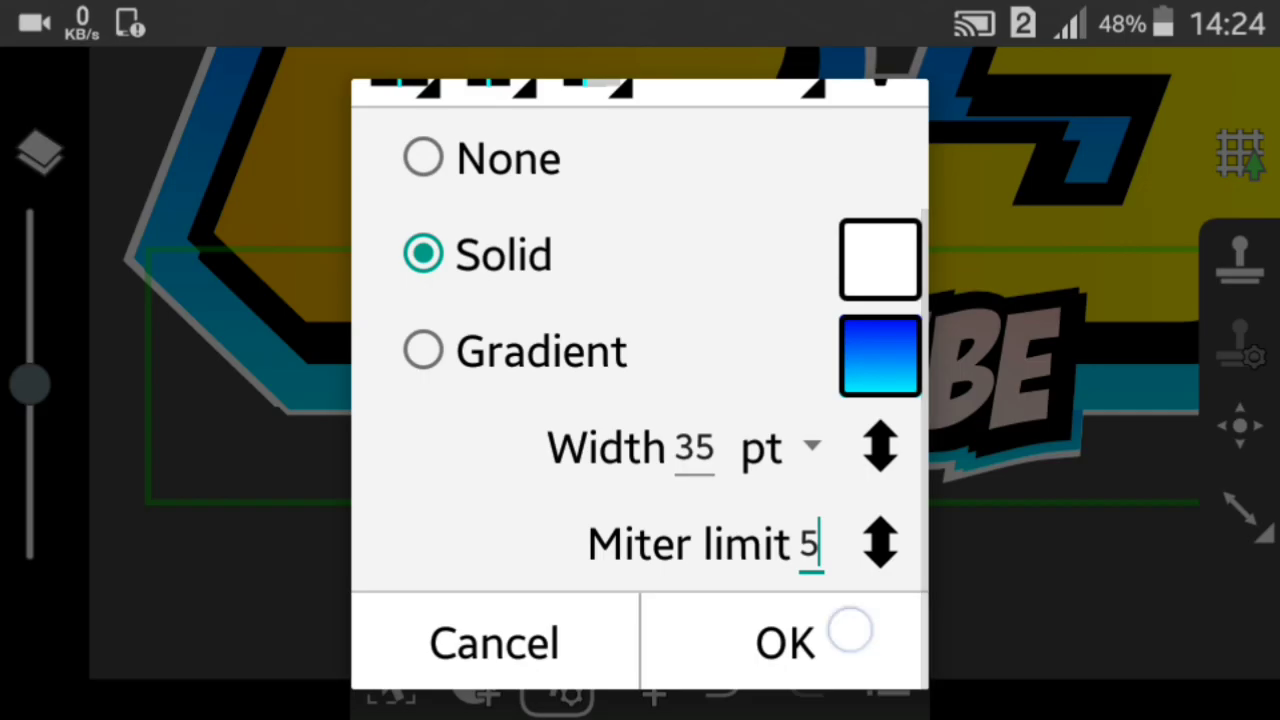
pyautogui.click(849, 629)
pyautogui.click(722, 165)
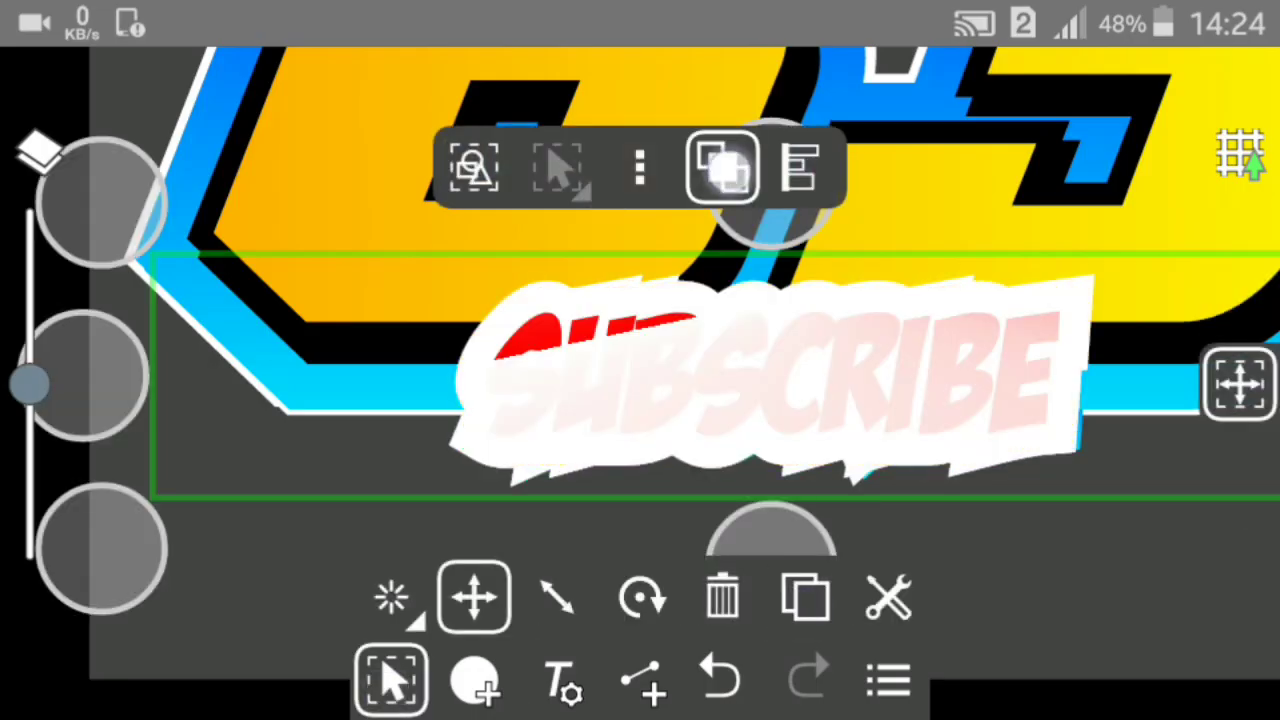
# Send the white-outlined SUBSCRIBE layer to the back and nudge it down beneath the blue border.
pyautogui.click(886, 466)
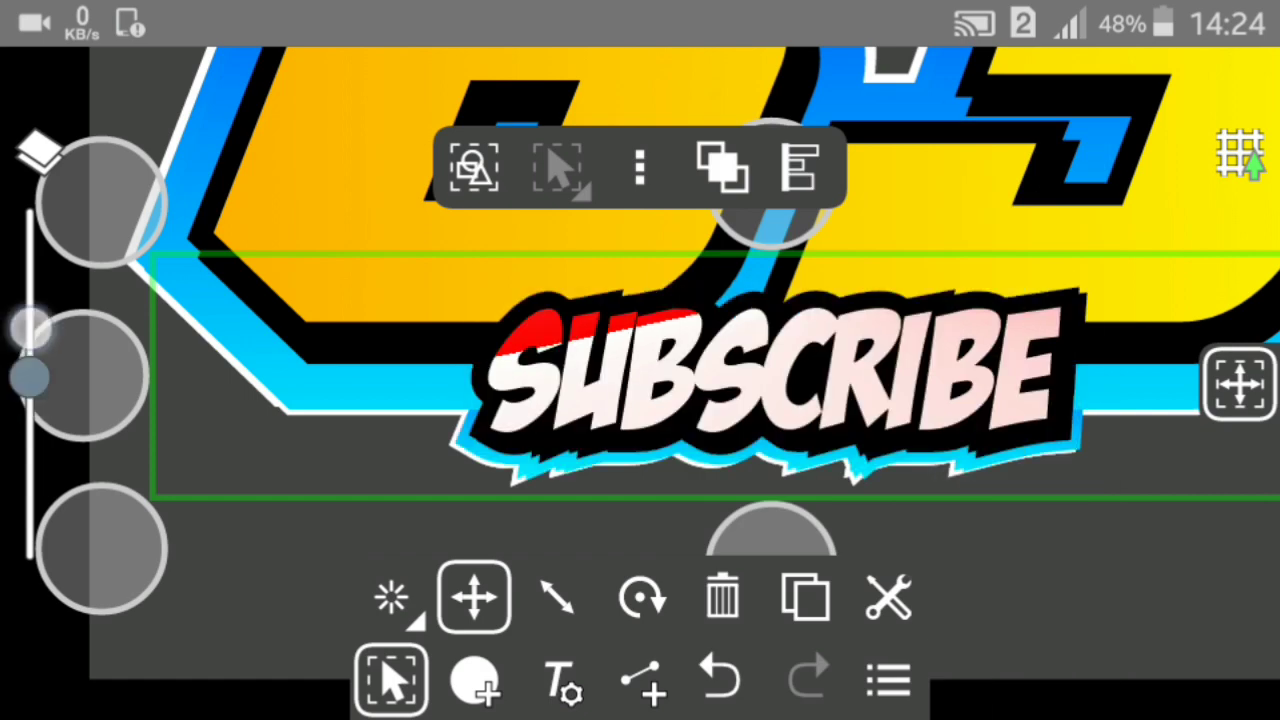
pyautogui.moveTo(30, 380)
pyautogui.mouseDown()
pyautogui.moveTo(35, 280)
pyautogui.moveTo(30, 383)
pyautogui.mouseUp()
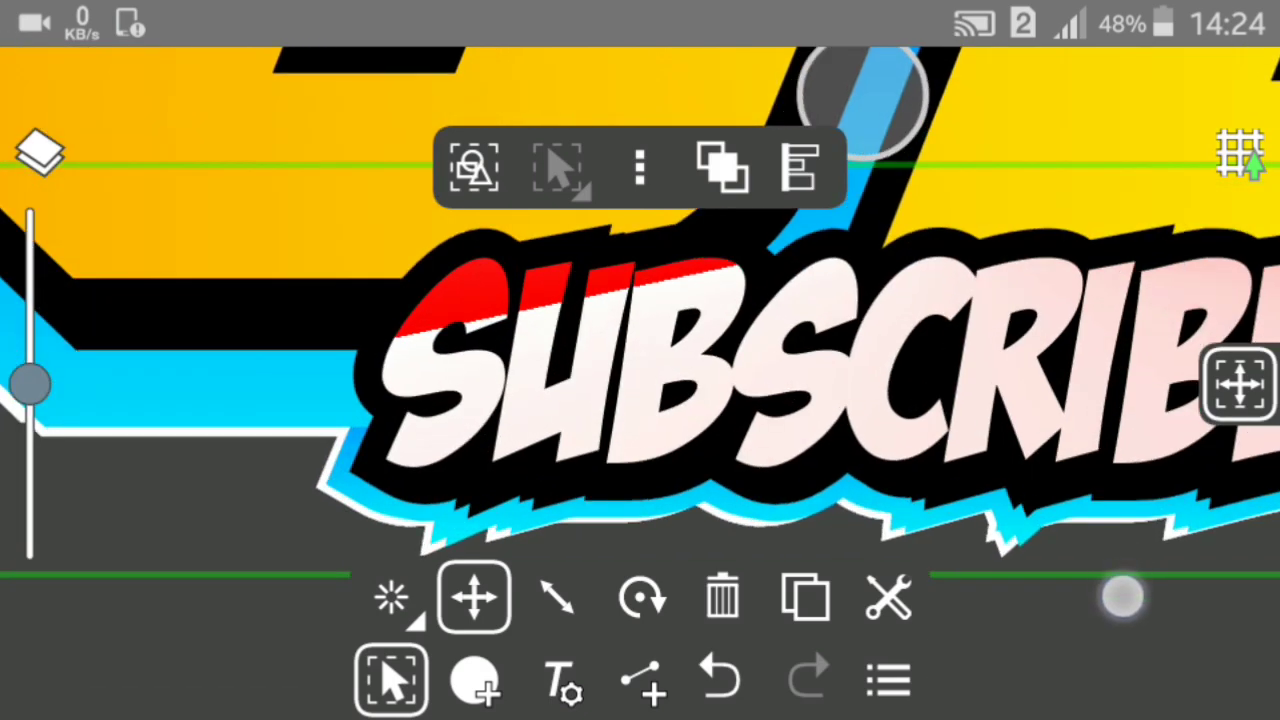
pyautogui.moveTo(1122, 595)
pyautogui.mouseDown()
pyautogui.moveTo(1130, 610)
pyautogui.moveTo(1163, 591)
pyautogui.moveTo(1141, 571)
pyautogui.mouseUp()
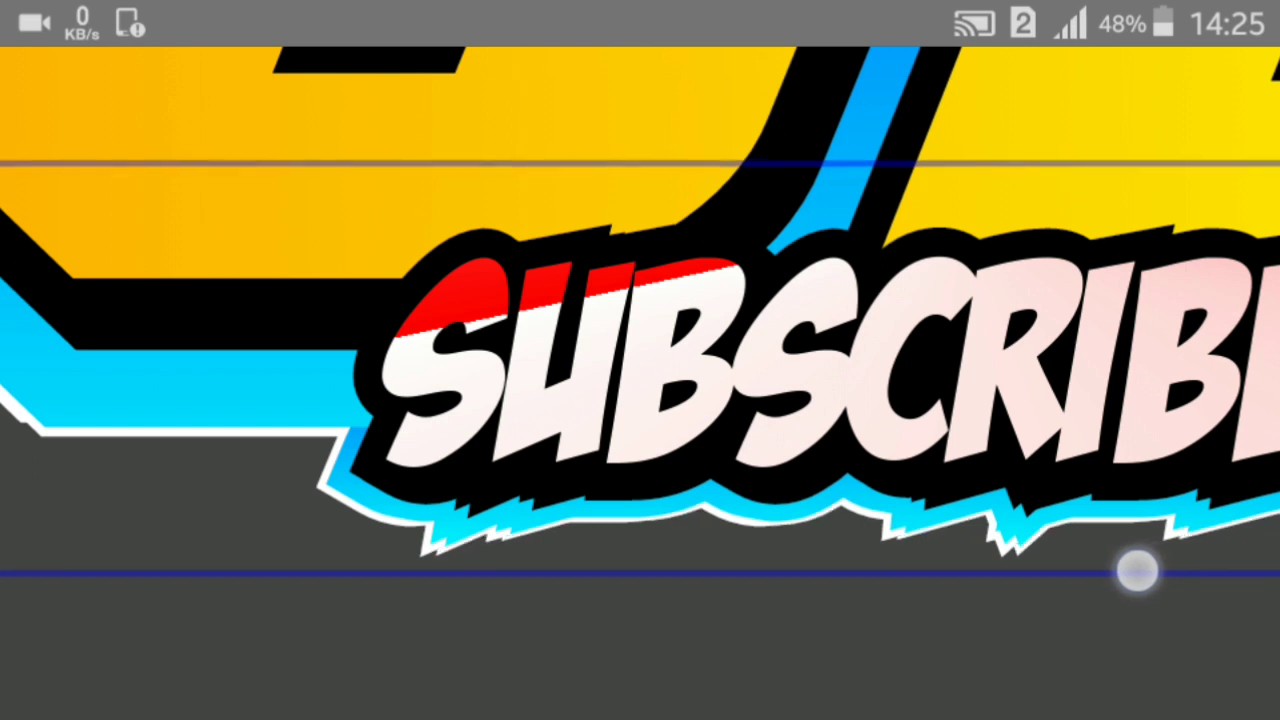
pyautogui.moveTo(1139, 571); pyautogui.dragTo(1114, 560)
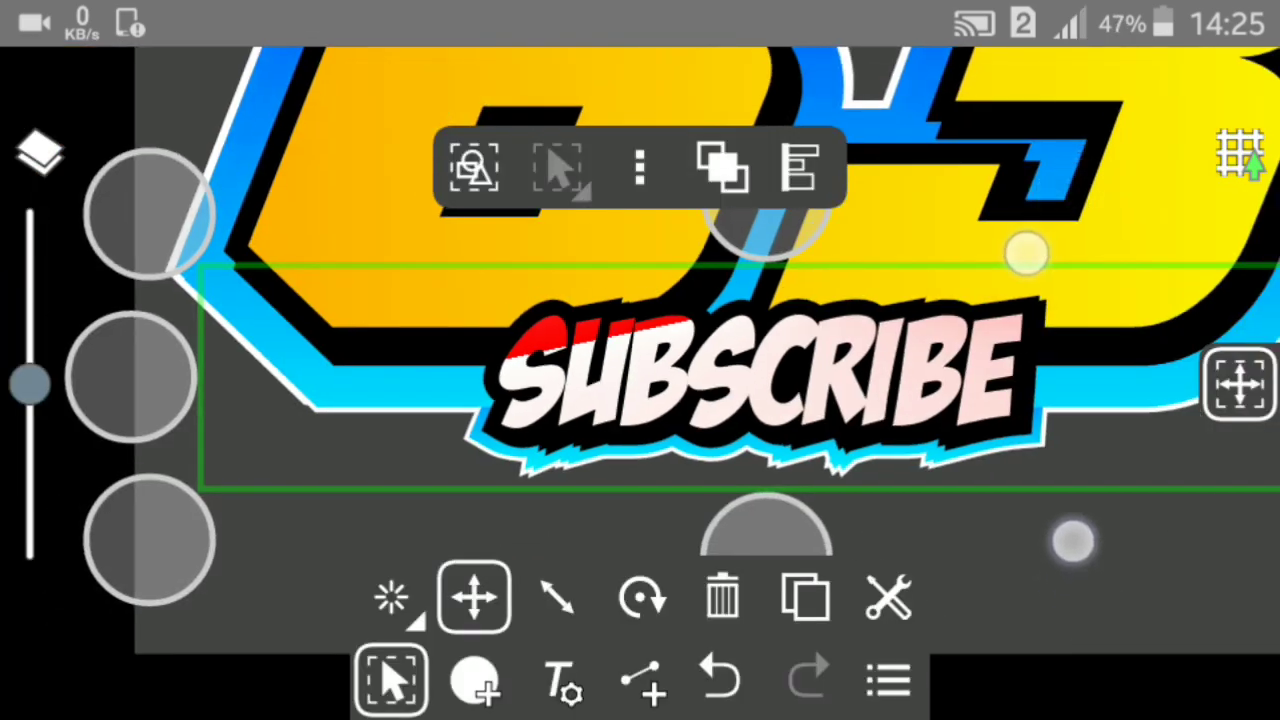
pyautogui.scroll(-3, 1060, 395)
pyautogui.scroll(-3, 1040, 528)
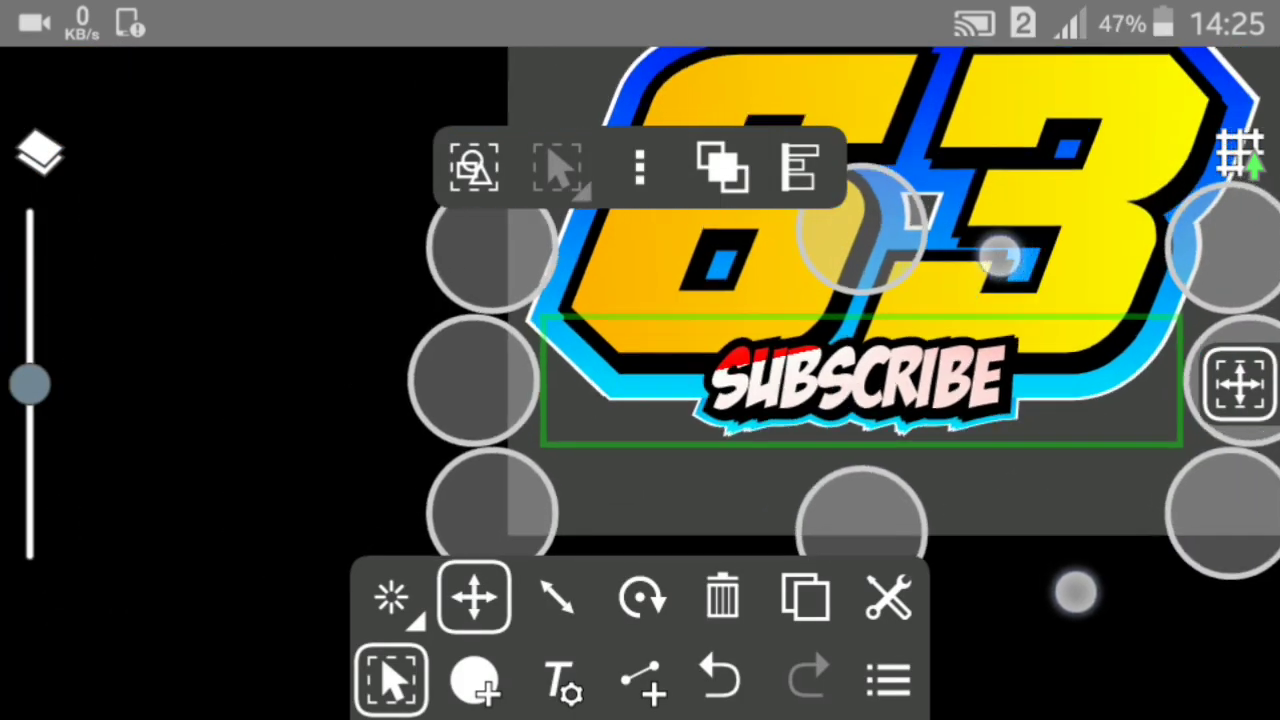
pyautogui.scroll(-1, 1040, 528)
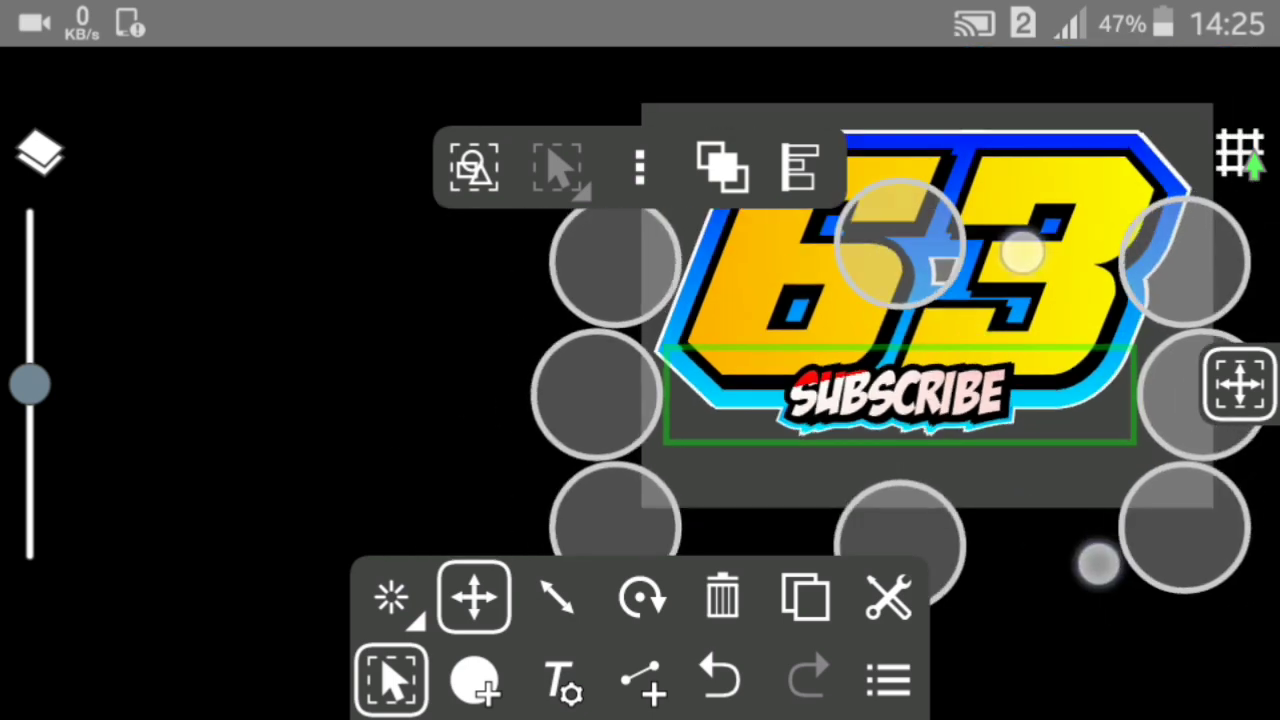
pyautogui.scroll(2, 1060, 409)
pyautogui.scroll(2, 1060, 409)
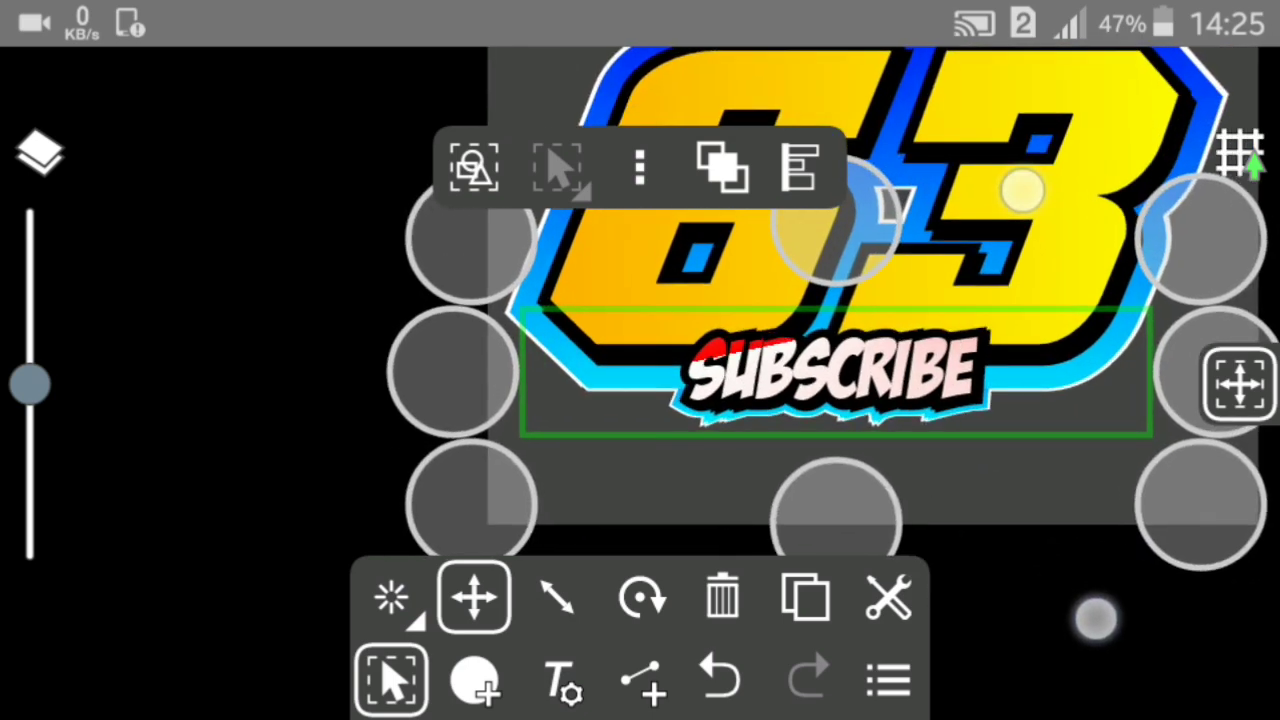
pyautogui.scroll(2, 1059, 404)
pyautogui.scroll(2, 1059, 404)
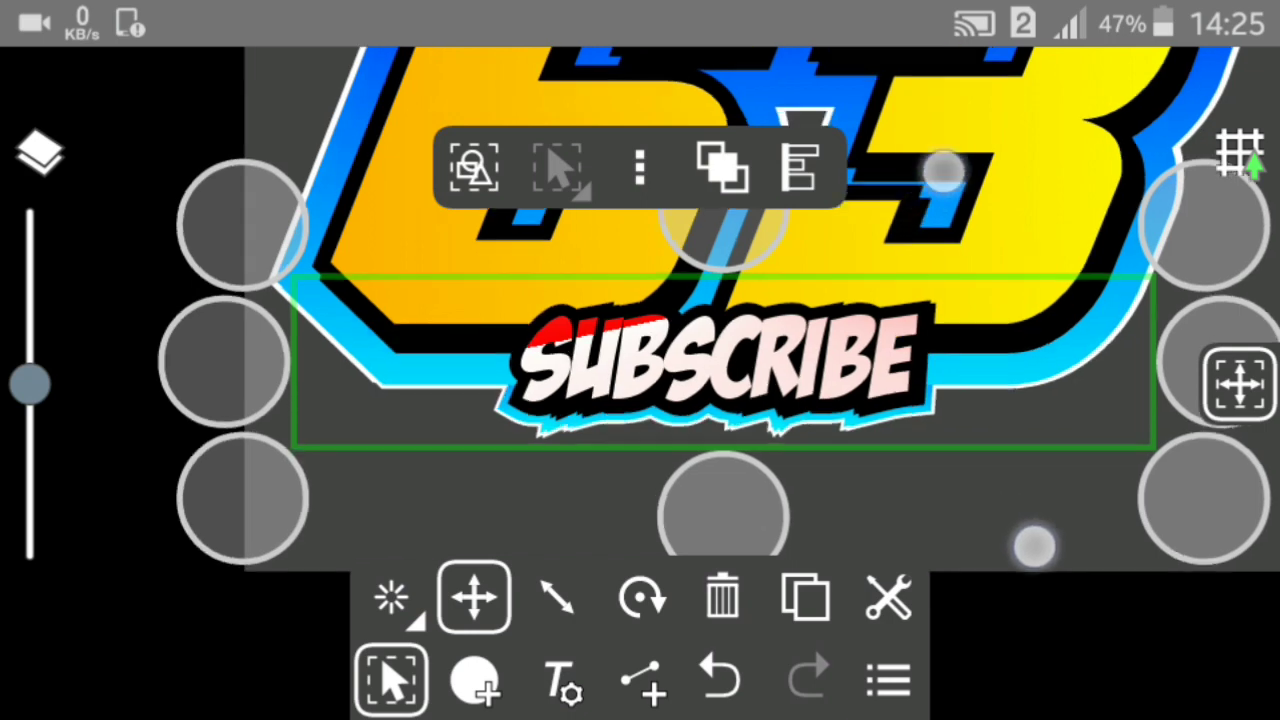
pyautogui.scroll(2, 1034, 545)
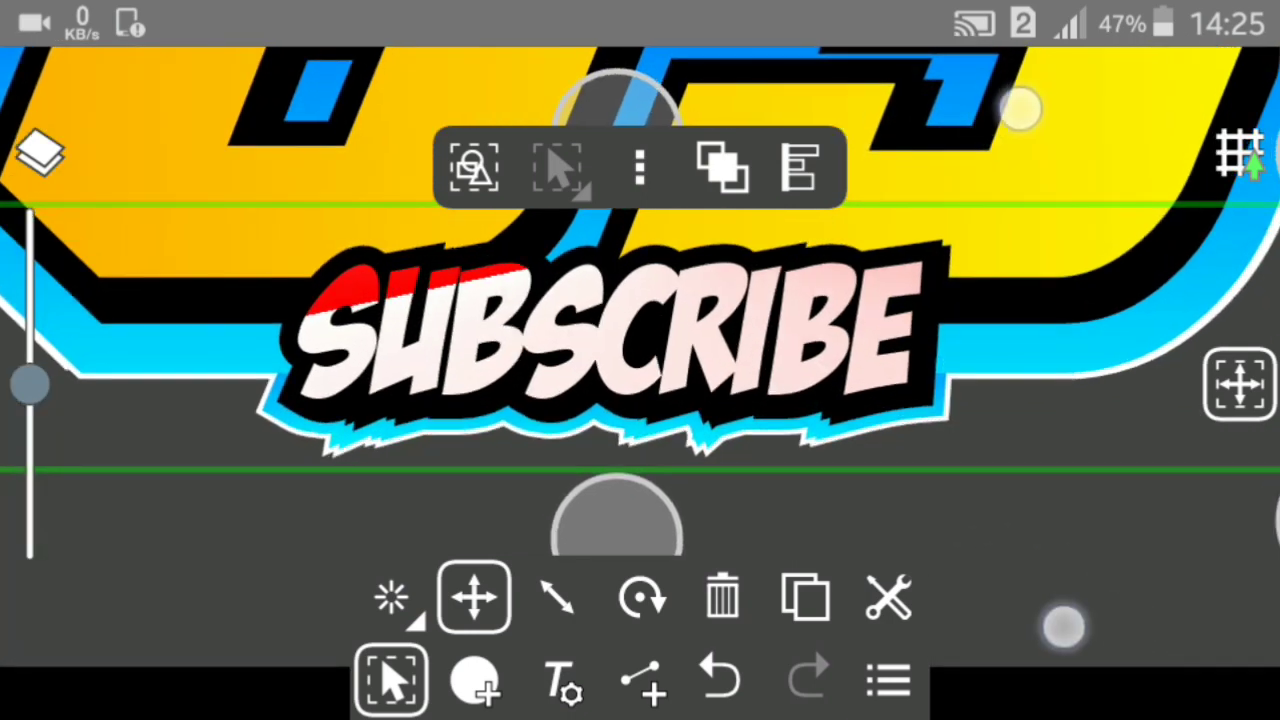
pyautogui.scroll(-2, 1063, 627)
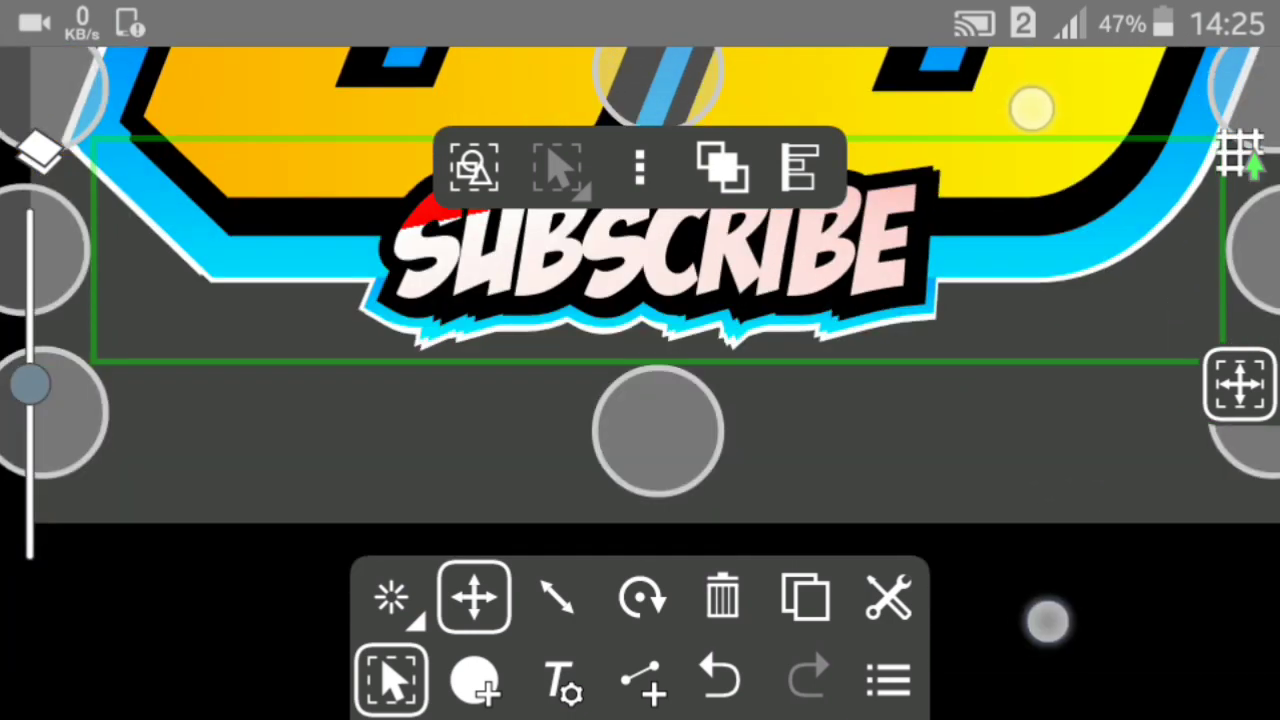
pyautogui.scroll(-2, 1049, 620)
pyautogui.scroll(-2, 1029, 538)
pyautogui.scroll(2, 1080, 503)
pyautogui.scroll(2, 1089, 606)
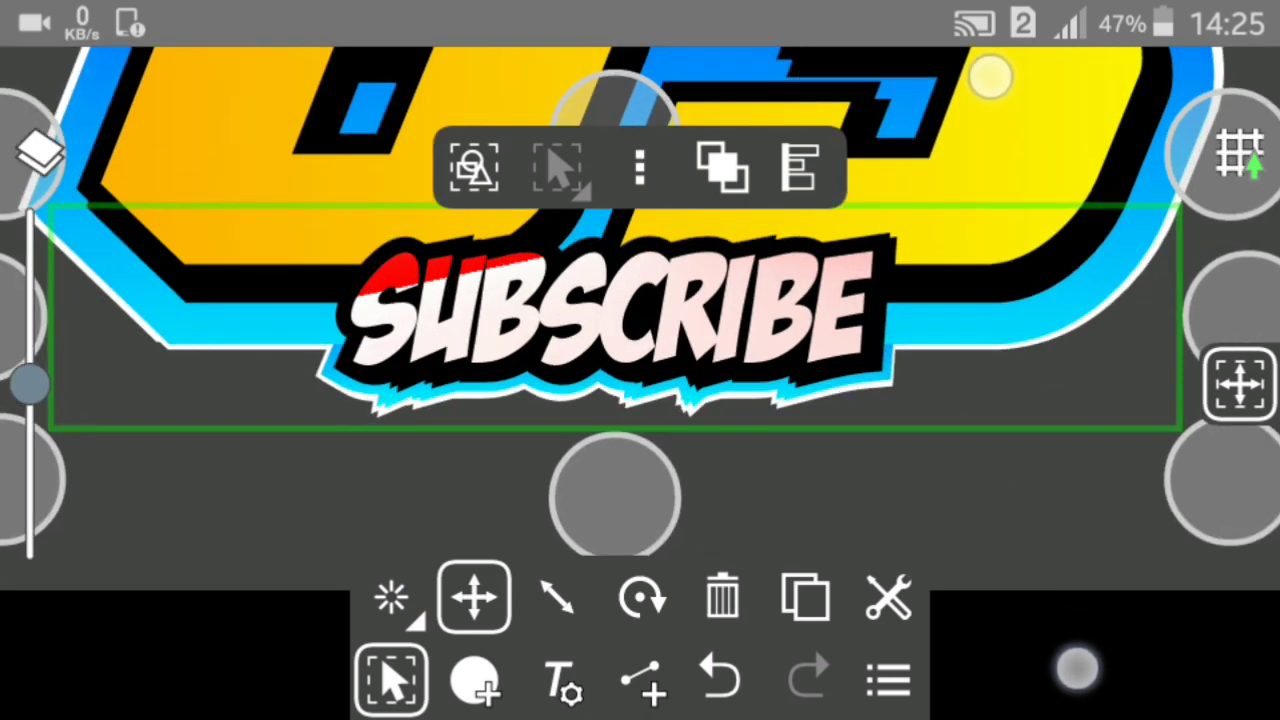
pyautogui.scroll(1, 1077, 663)
pyautogui.moveTo(977, 432); pyautogui.dragTo(972, 427)
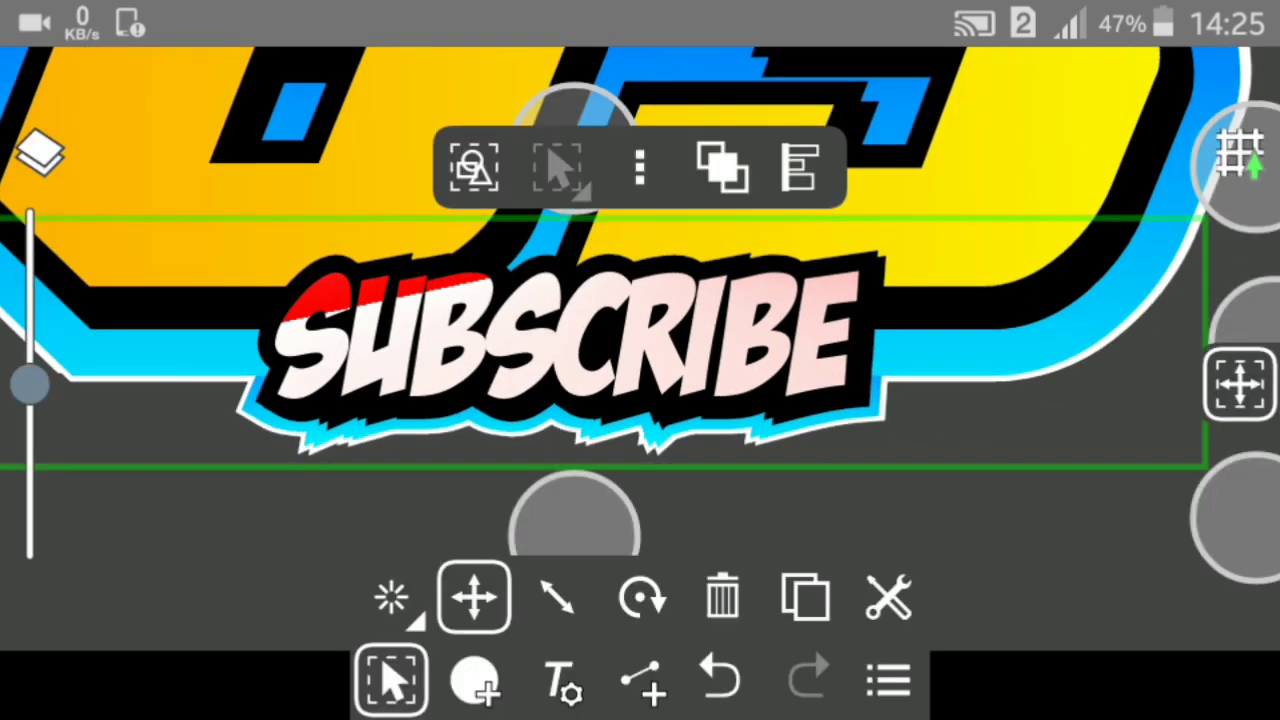
pyautogui.moveTo(30, 517); pyautogui.dragTo(28, 647)
pyautogui.click(473, 600)
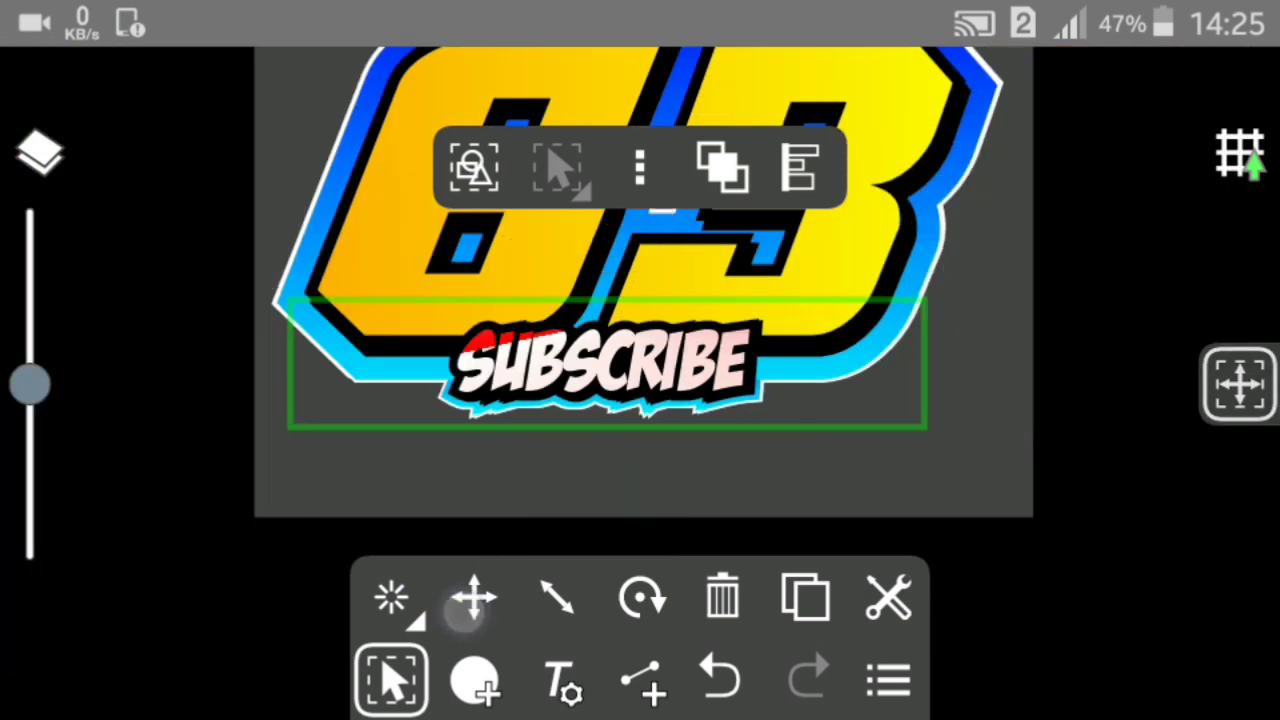
pyautogui.moveTo(30, 383); pyautogui.dragTo(40, 460)
pyautogui.moveTo(988, 345); pyautogui.dragTo(980, 397)
pyautogui.click(888, 680)
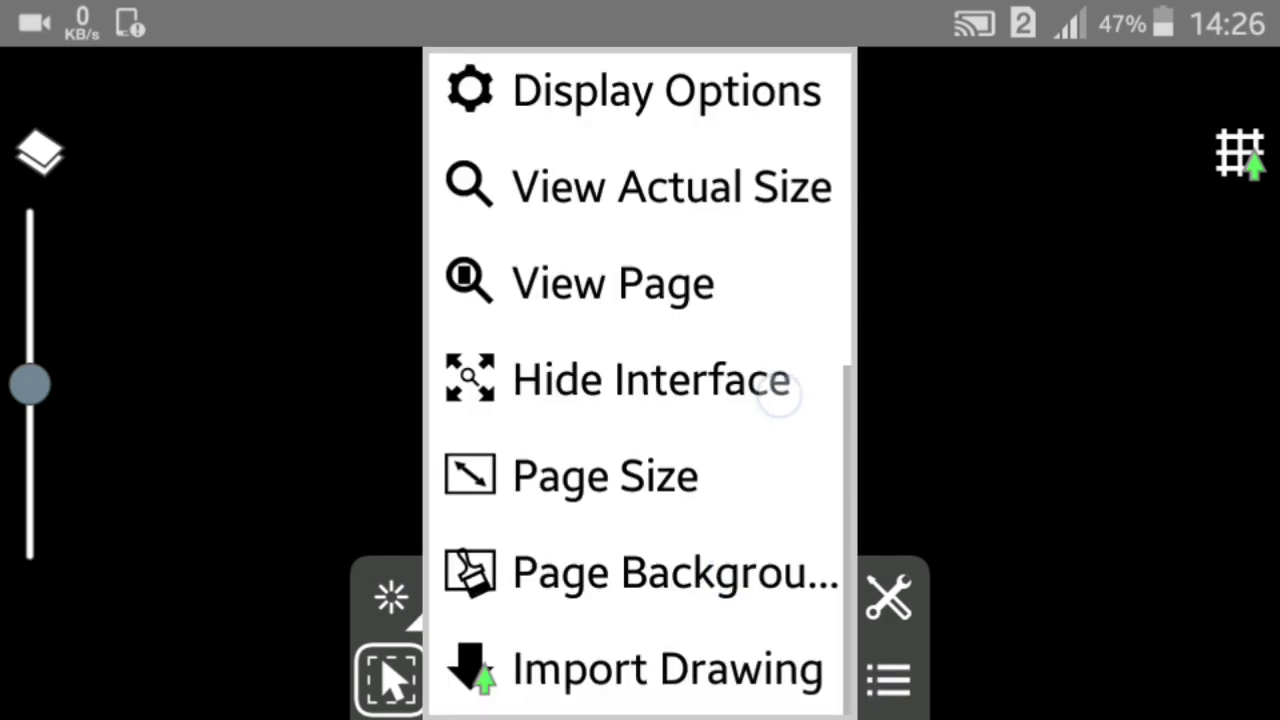
# Share the drawing as a high-quality 2673 x 1890 PNG and send it to PicSay Pro.
pyautogui.moveTo(686, 568); pyautogui.dragTo(697, 462)
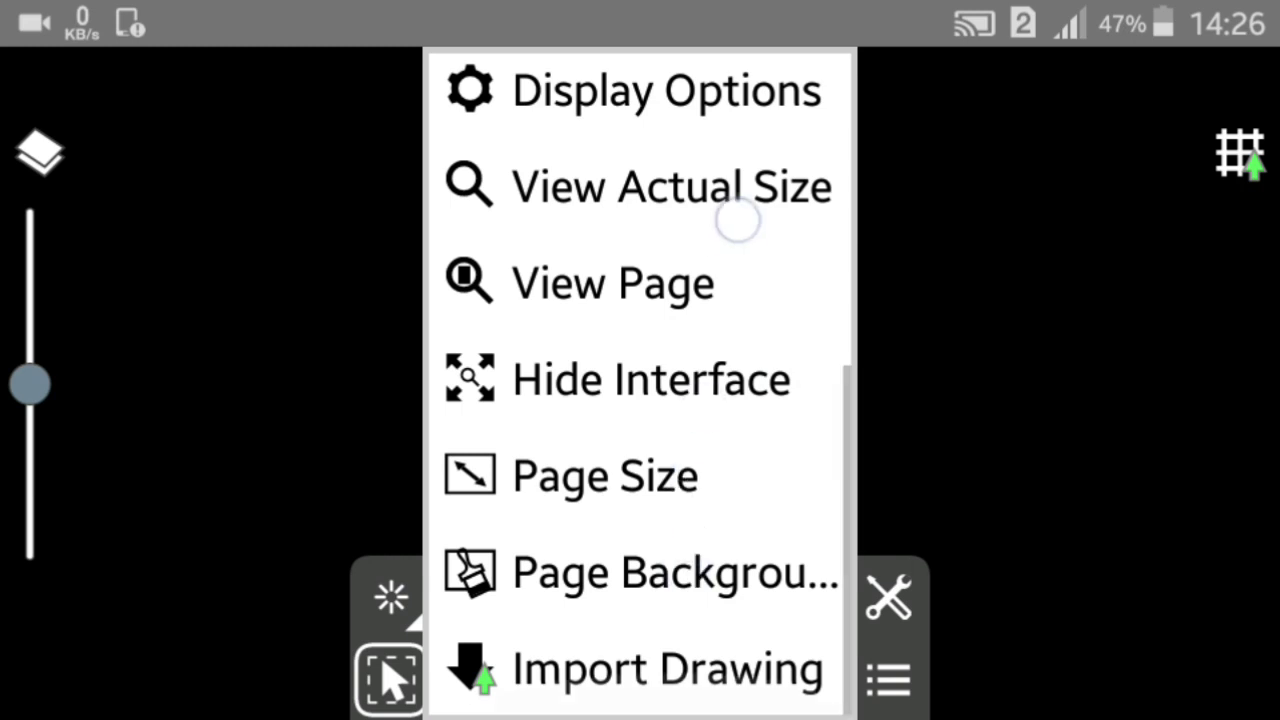
pyautogui.moveTo(700, 290); pyautogui.dragTo(700, 677)
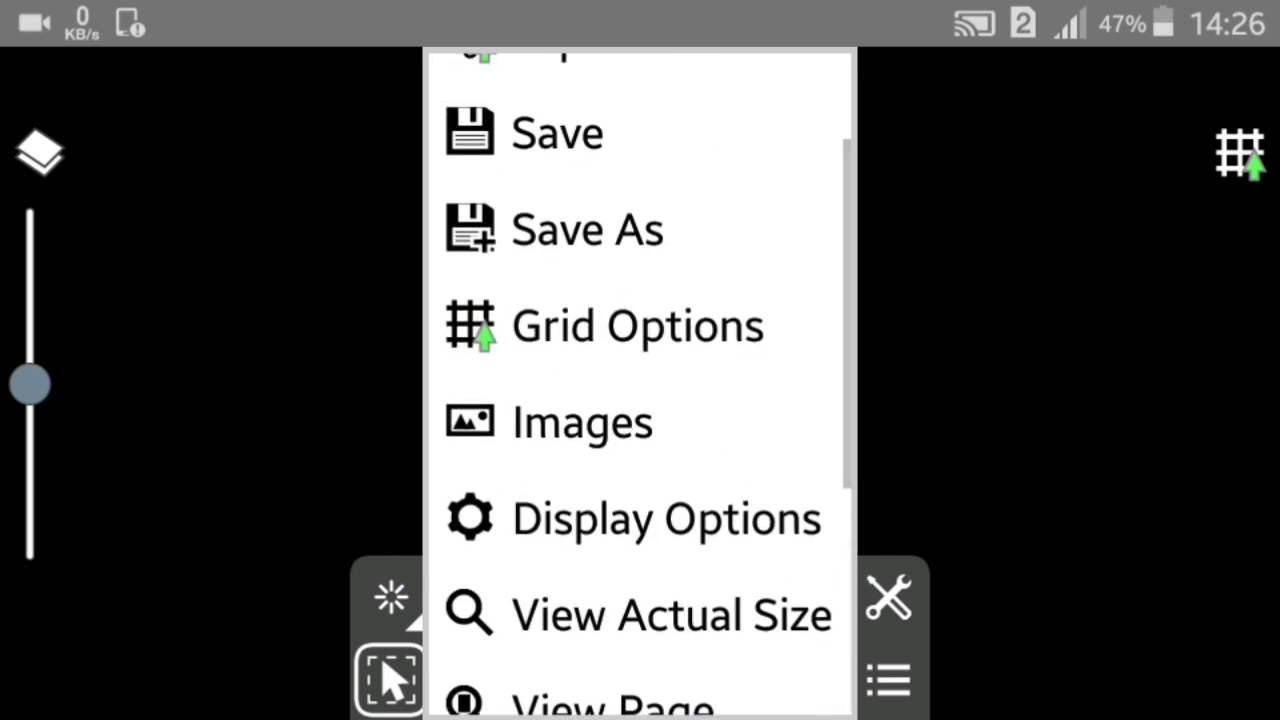
pyautogui.moveTo(717, 326); pyautogui.dragTo(711, 508)
pyautogui.click(750, 105)
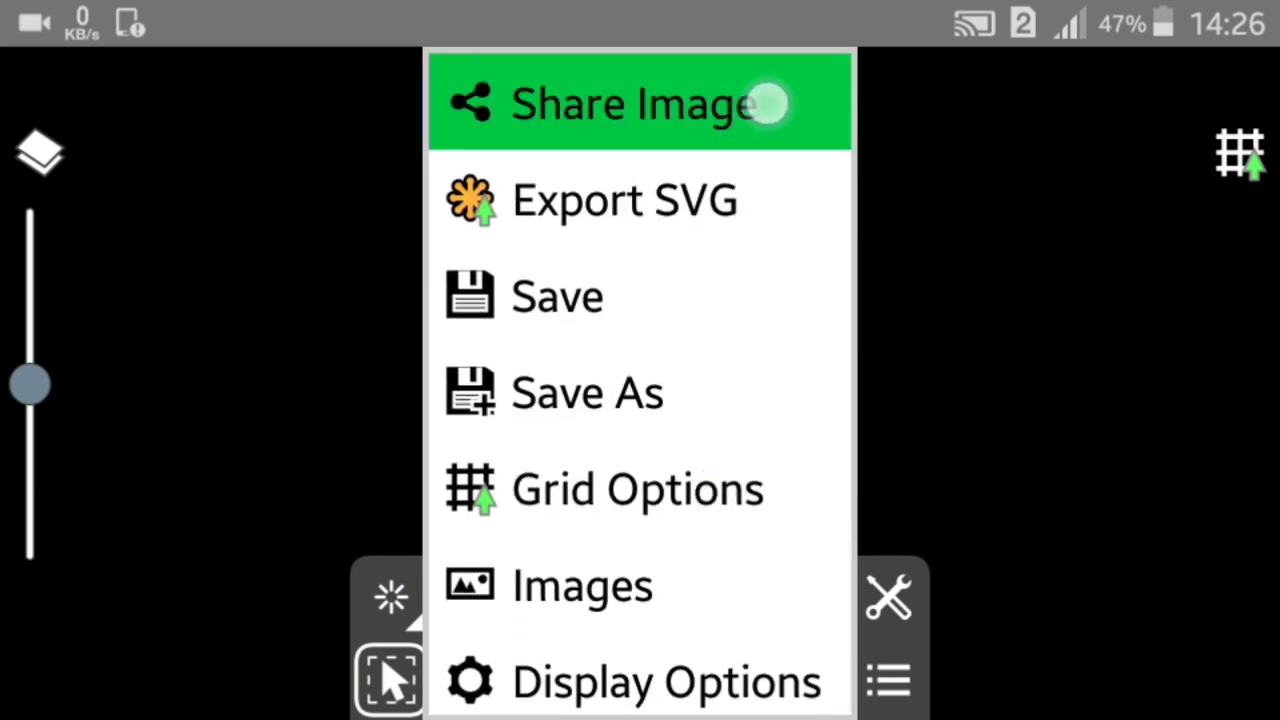
pyautogui.click(737, 103)
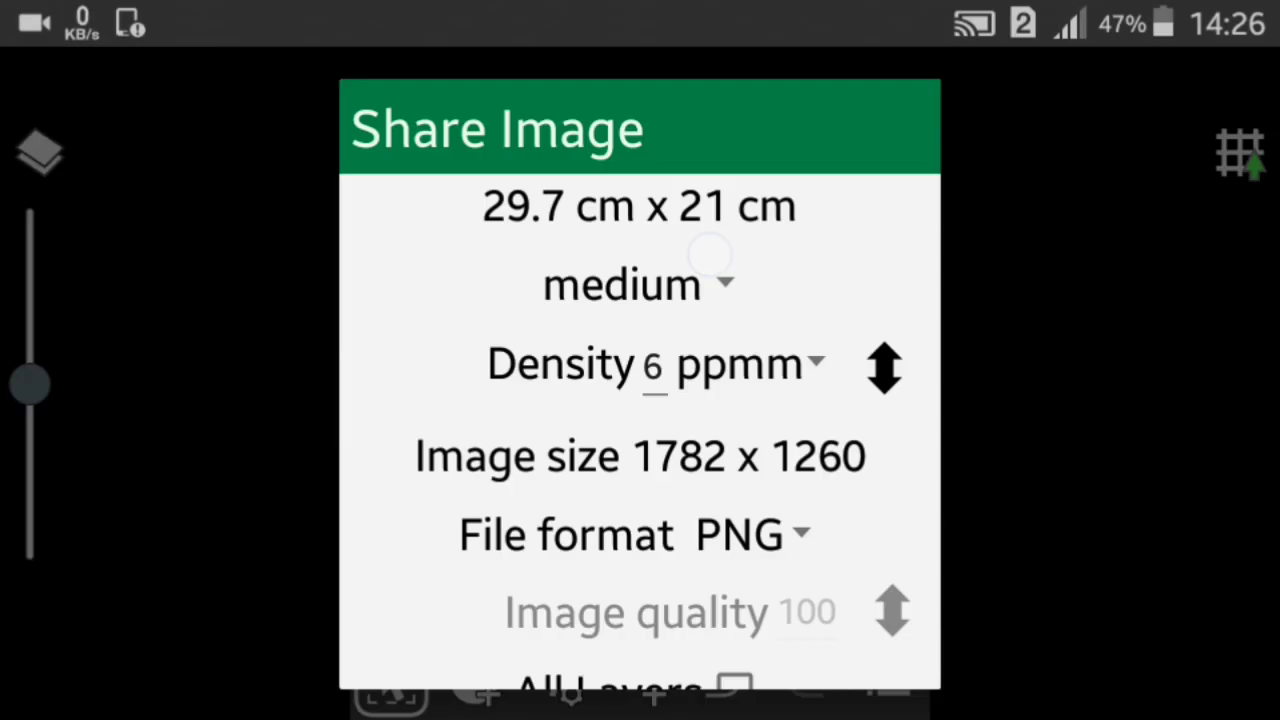
pyautogui.click(718, 284)
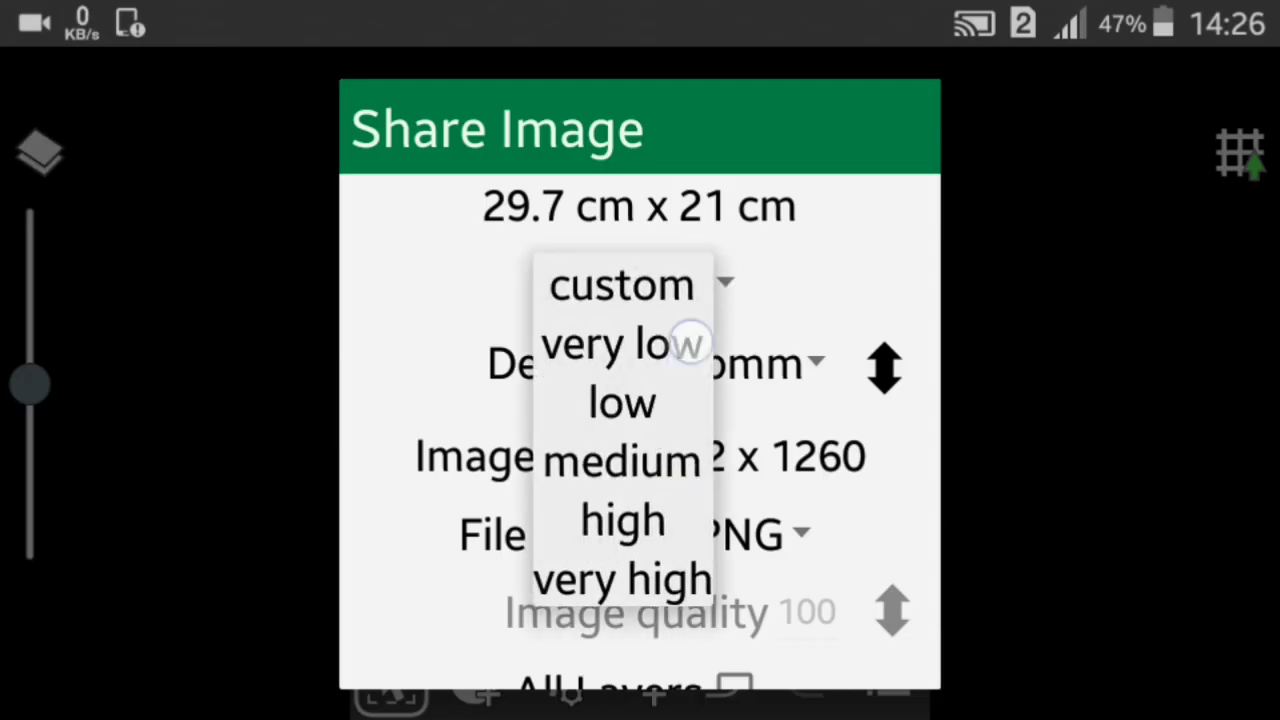
pyautogui.click(622, 522)
pyautogui.moveTo(640, 560); pyautogui.dragTo(640, 326)
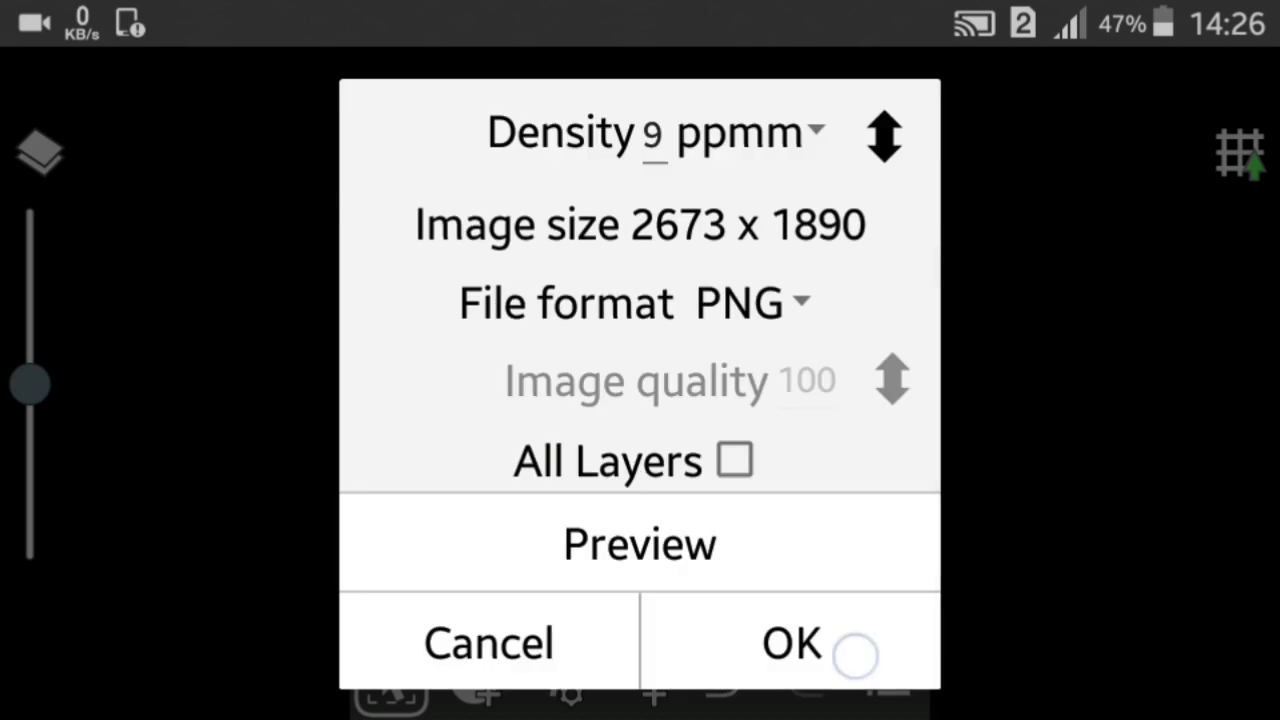
pyautogui.click(791, 646)
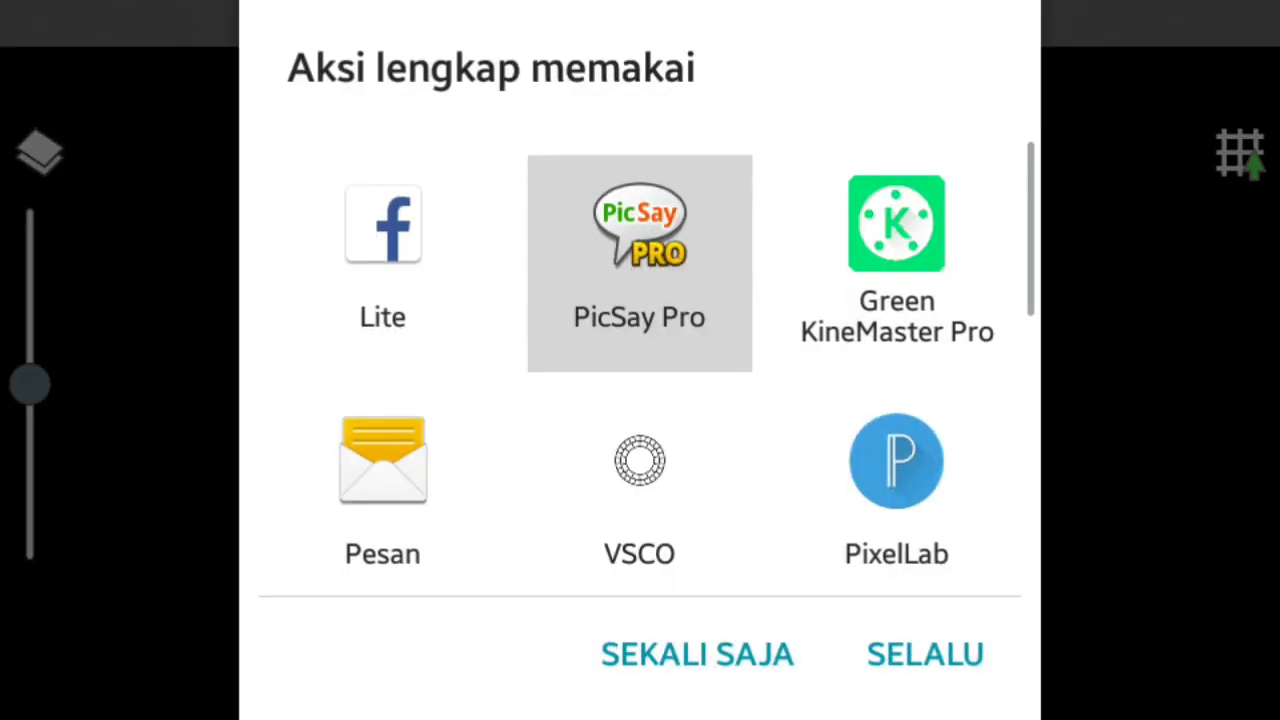
pyautogui.click(724, 678)
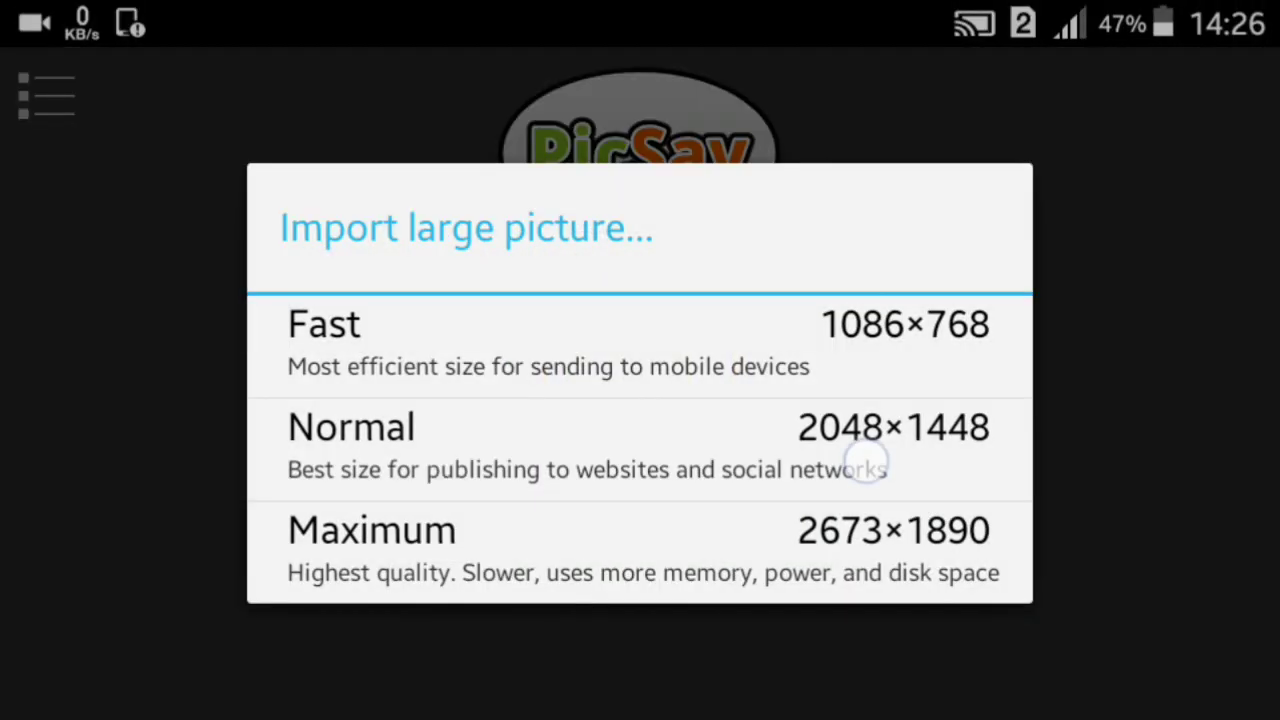
# Import the badge at Normal size and pick the four-point star from Basic Shapes stickers.
pyautogui.click(866, 466)
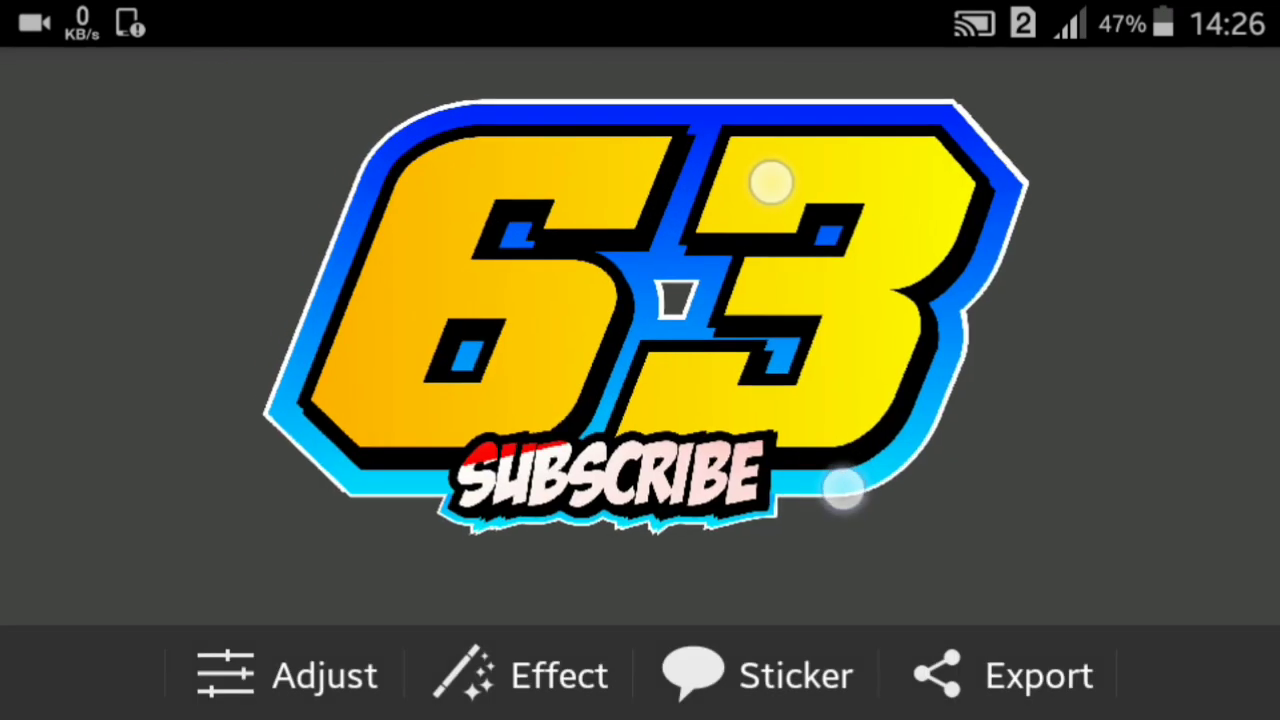
pyautogui.click(814, 678)
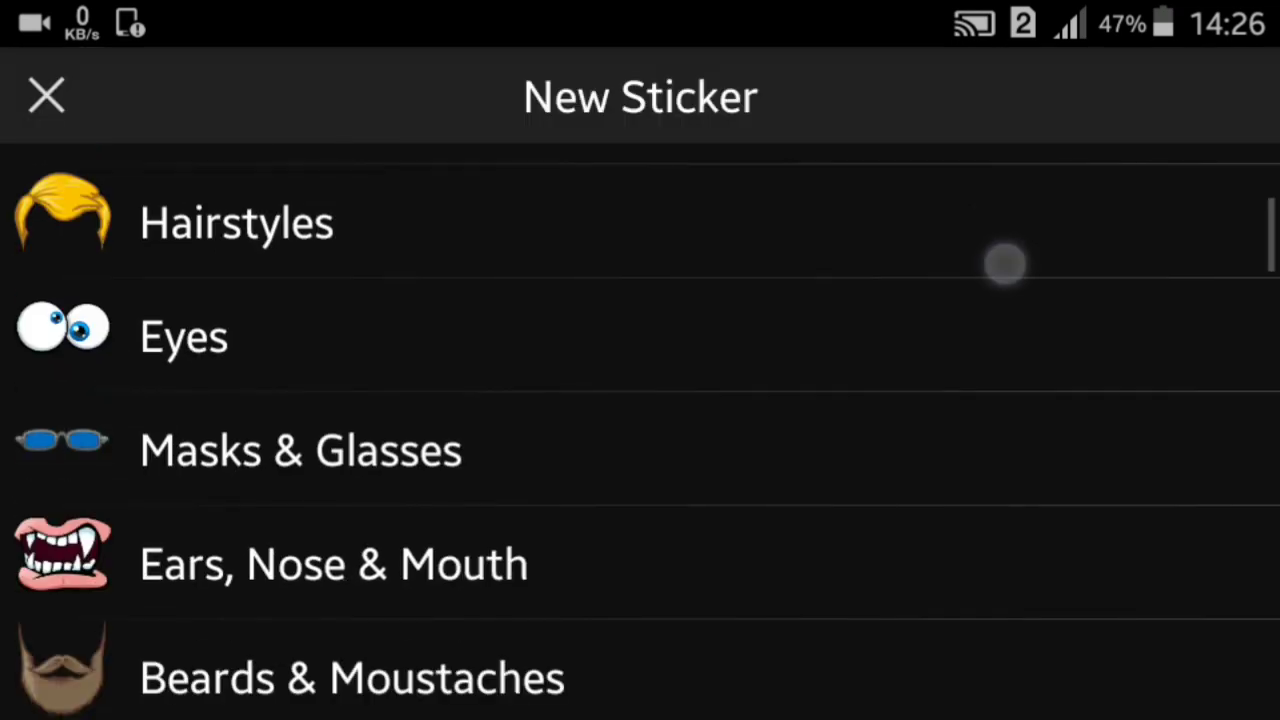
pyautogui.scroll(-3, 949, 371)
pyautogui.scroll(-5, 891, 266)
pyautogui.scroll(-5, 846, 400)
pyautogui.scroll(-5, 846, 380)
pyautogui.click(760, 409)
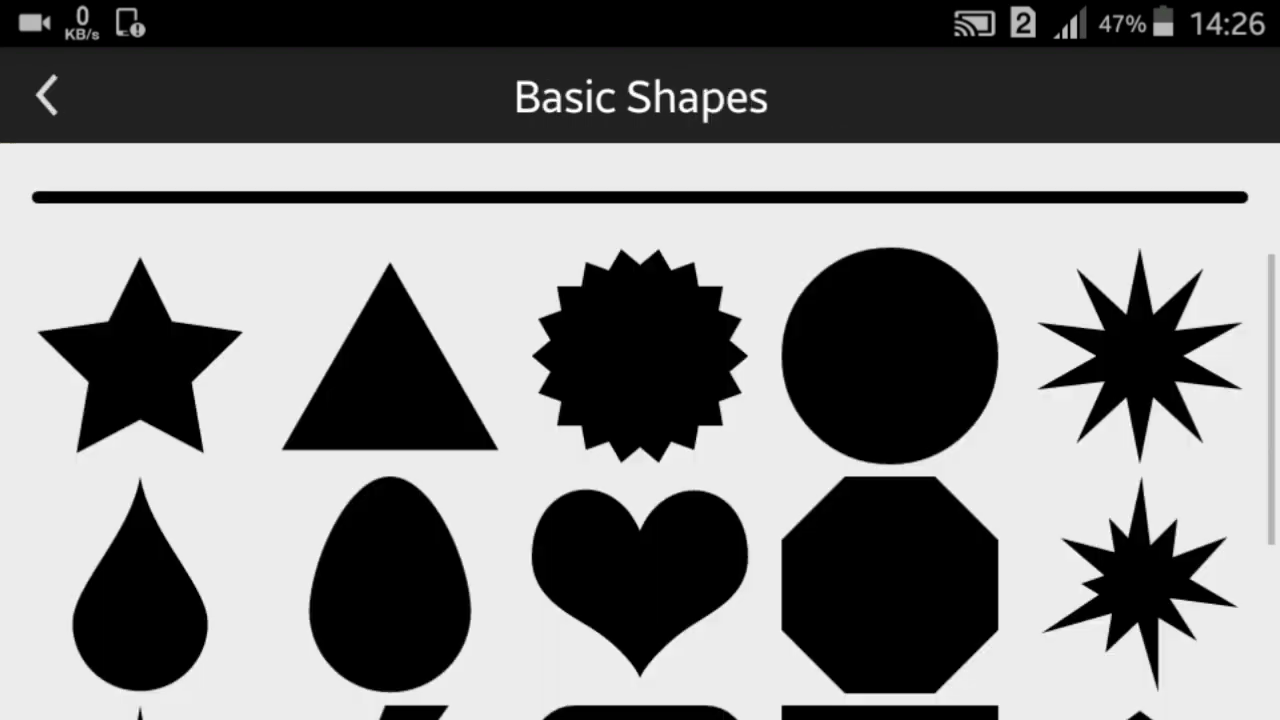
pyautogui.scroll(-5, 1134, 431)
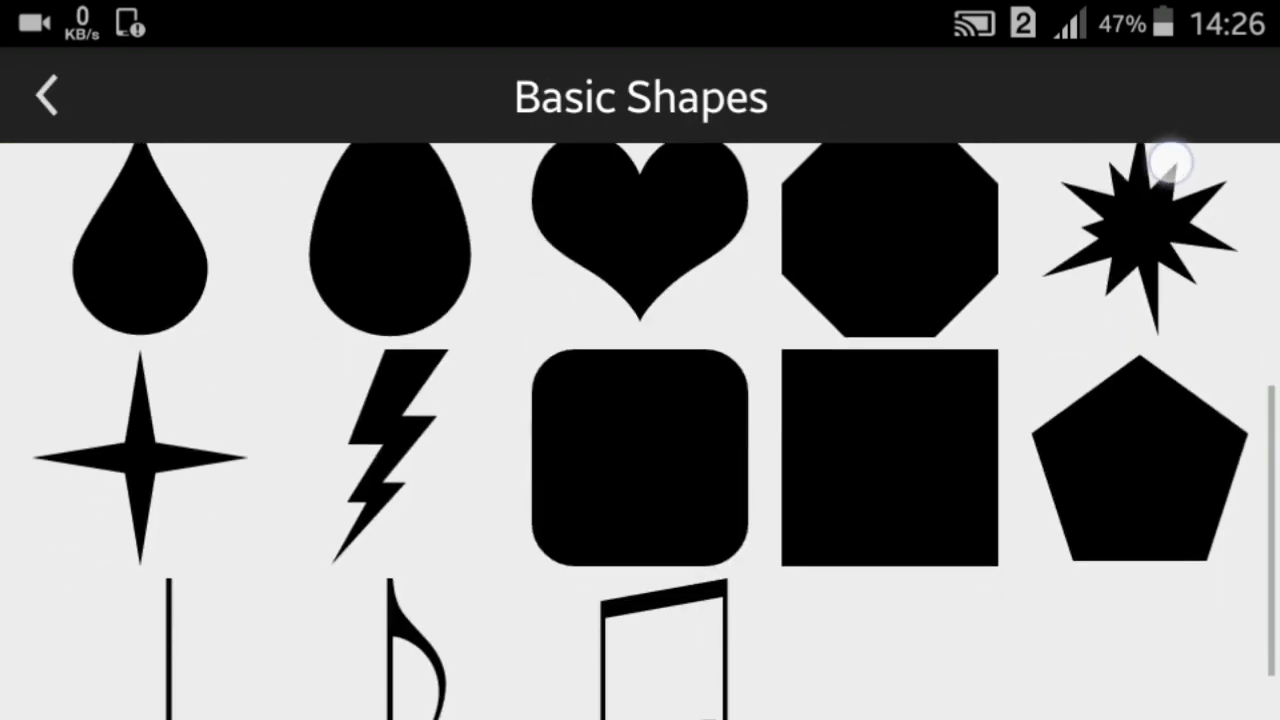
pyautogui.scroll(-1, 1170, 162)
pyautogui.click(177, 471)
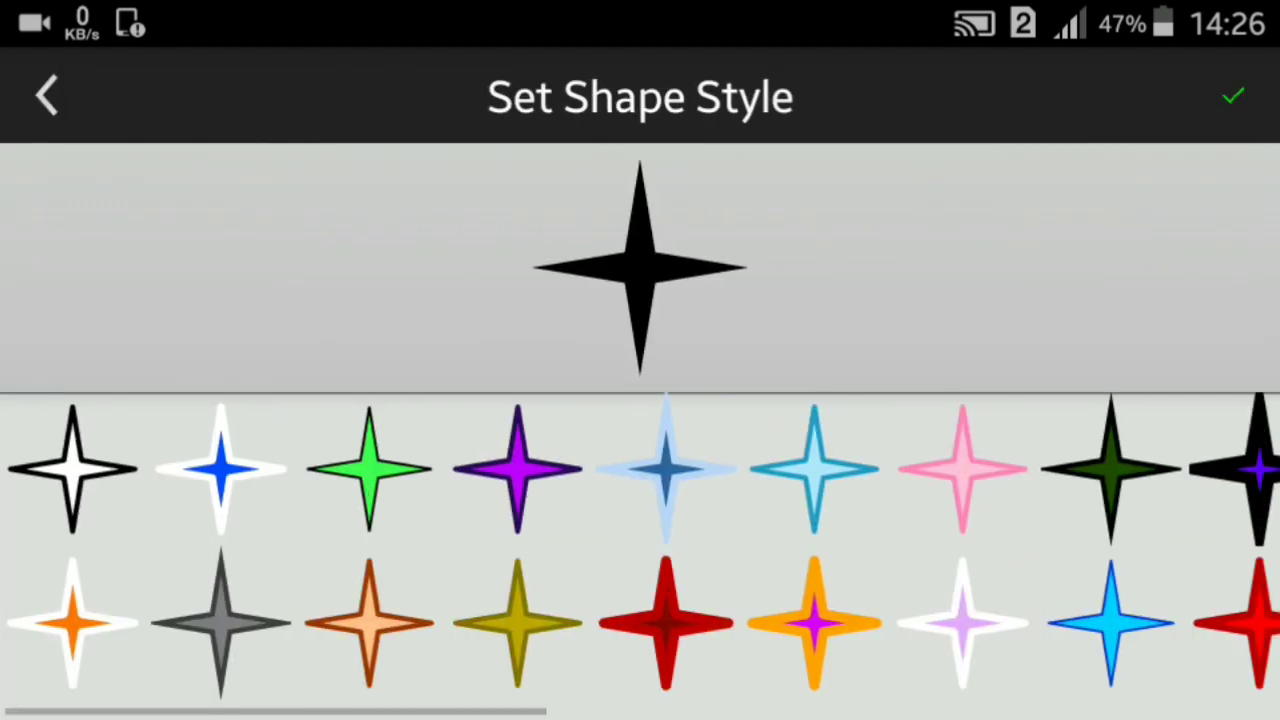
# Colour the star white, place it on the badge and shrink it.
pyautogui.click(640, 270)
pyautogui.moveTo(371, 583); pyautogui.dragTo(909, 583)
pyautogui.click(872, 300)
pyautogui.click(1233, 97)
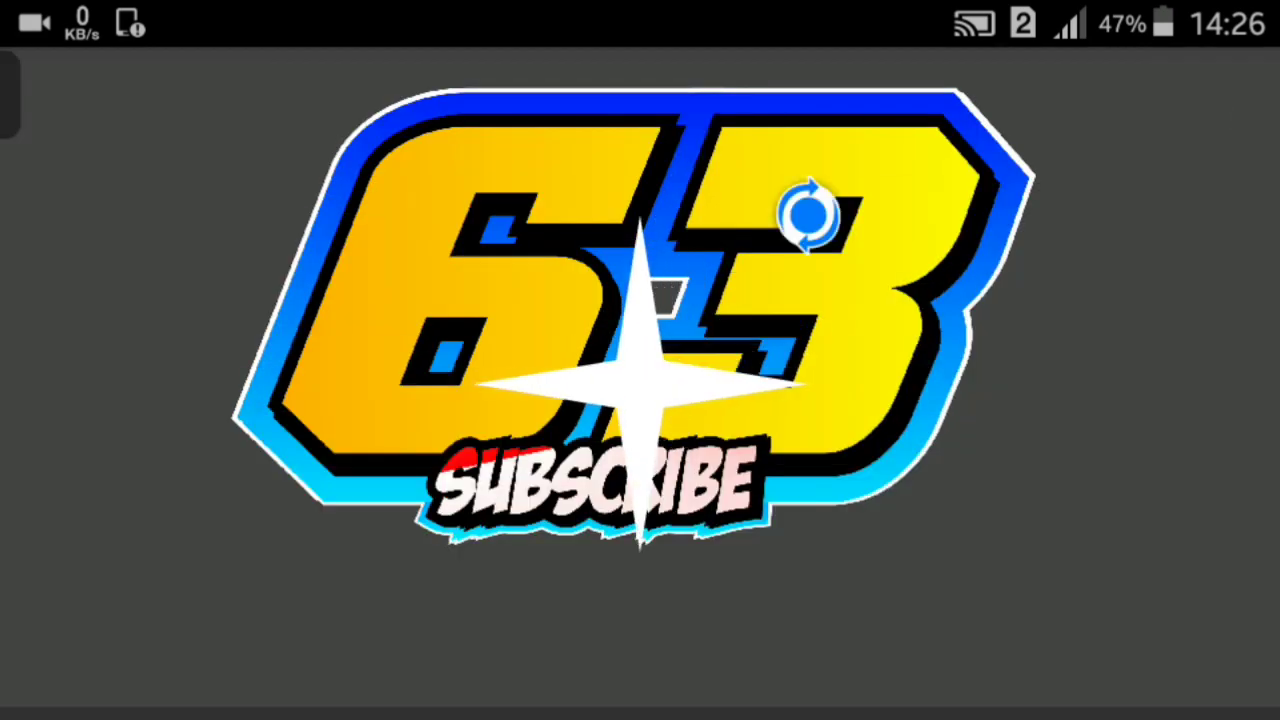
pyautogui.moveTo(808, 214); pyautogui.dragTo(694, 371)
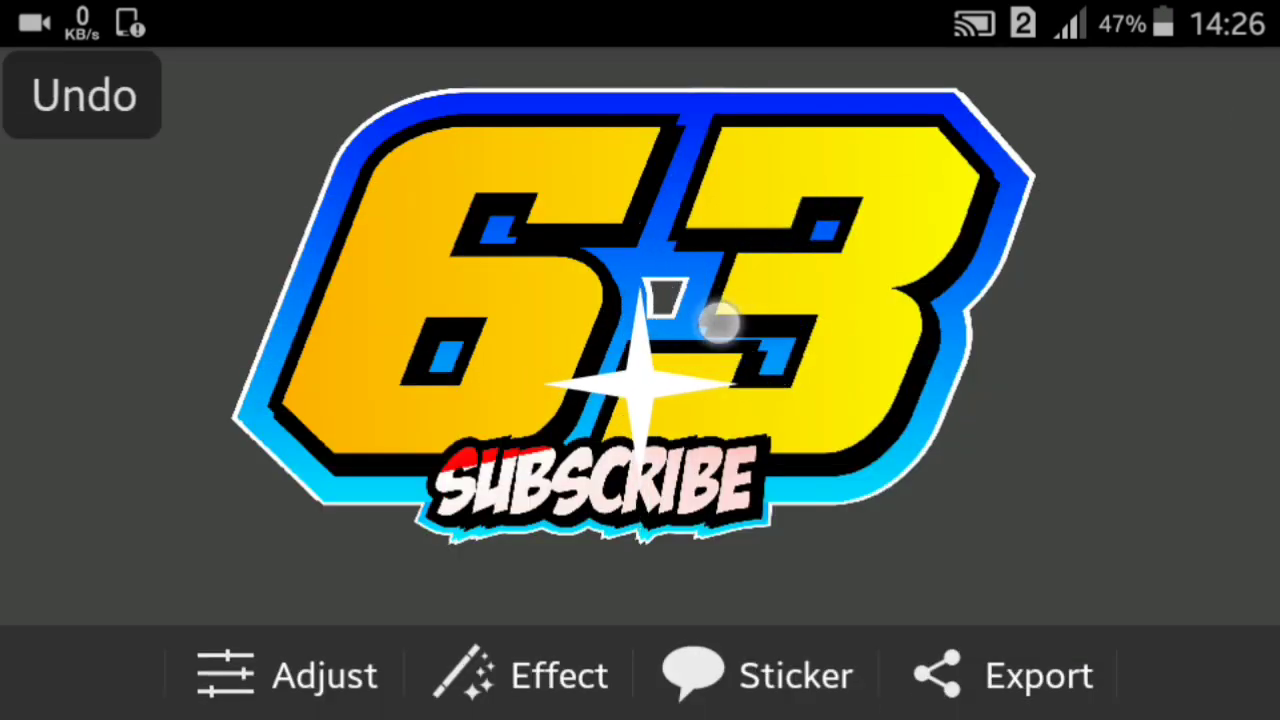
# Shrink the white star, tilt it slightly clockwise, and set it on the top edge between 6 and 3.
pyautogui.scroll(3, 718, 362)
pyautogui.scroll(2, 716, 363)
pyautogui.moveTo(711, 274); pyautogui.dragTo(651, 343)
pyautogui.moveTo(507, 372)
pyautogui.mouseDown()
pyautogui.moveTo(507, 296)
pyautogui.moveTo(443, 51)
pyautogui.mouseUp()
pyautogui.scroll(-3, 640, 360)
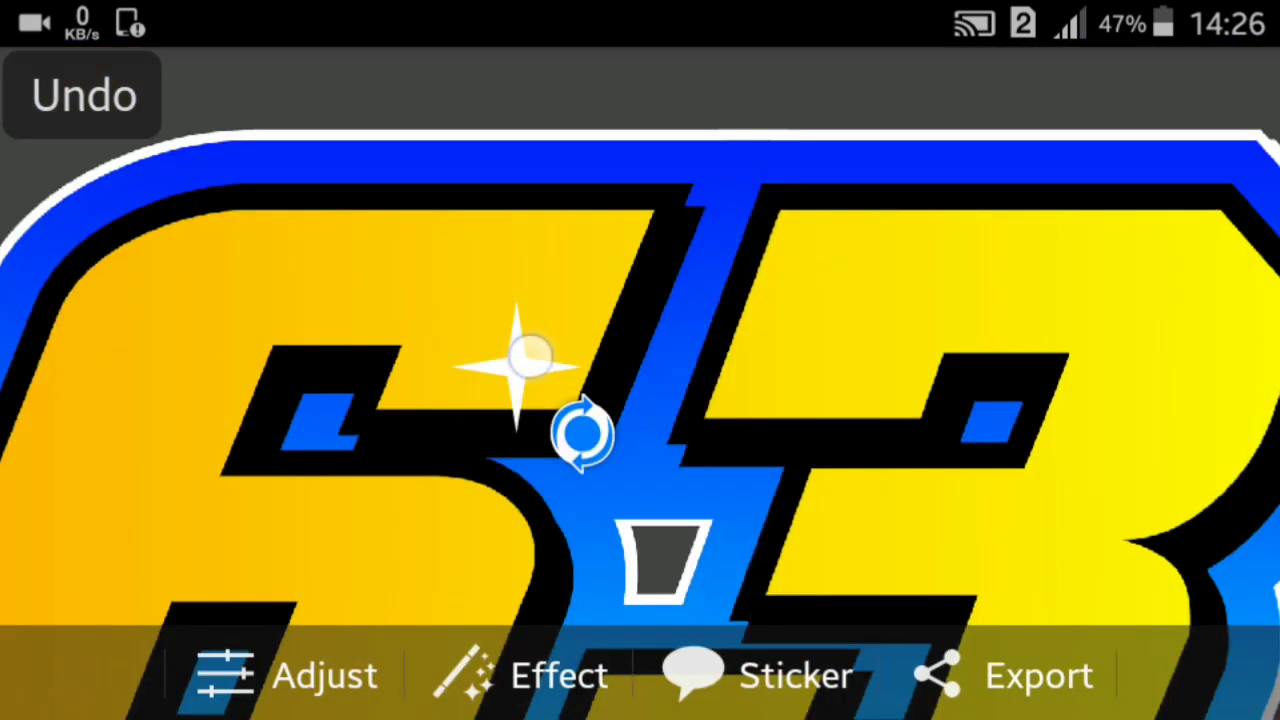
pyautogui.moveTo(591, 271)
pyautogui.mouseDown()
pyautogui.moveTo(680, 209)
pyautogui.moveTo(688, 183)
pyautogui.mouseUp()
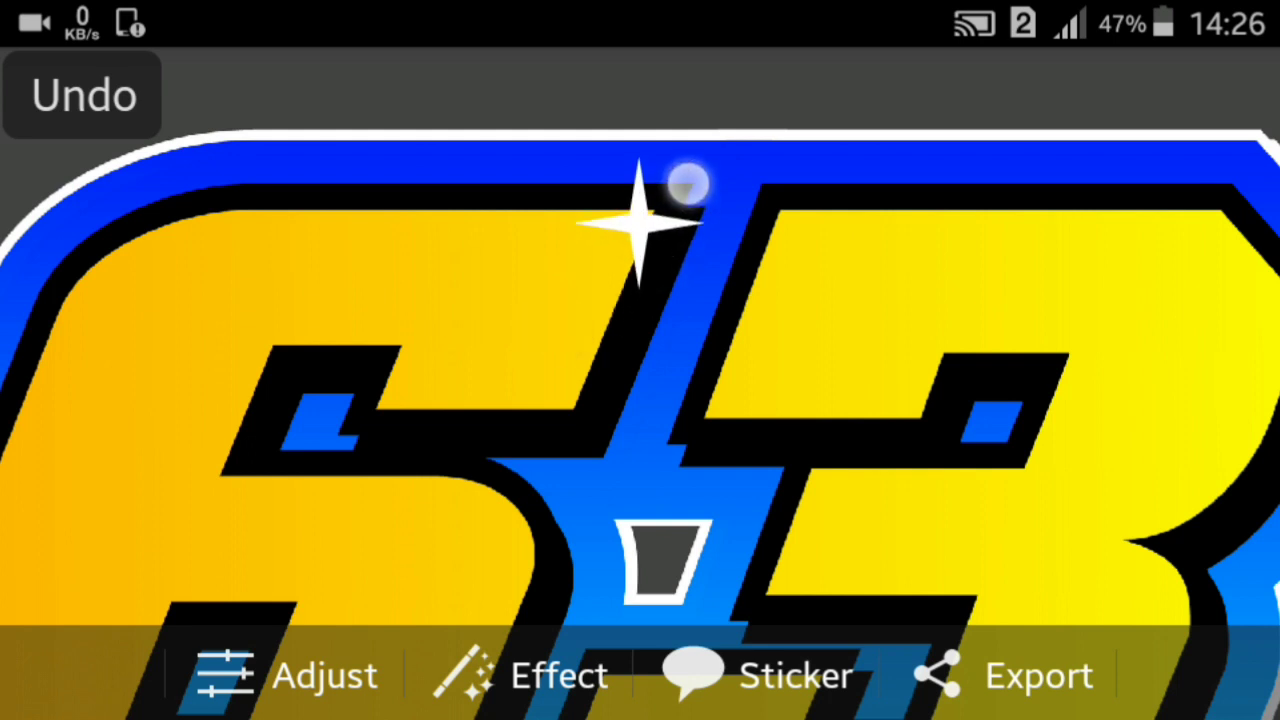
pyautogui.moveTo(585, 312)
pyautogui.mouseDown()
pyautogui.moveTo(607, 313)
pyautogui.moveTo(582, 277)
pyautogui.moveTo(622, 260)
pyautogui.mouseUp()
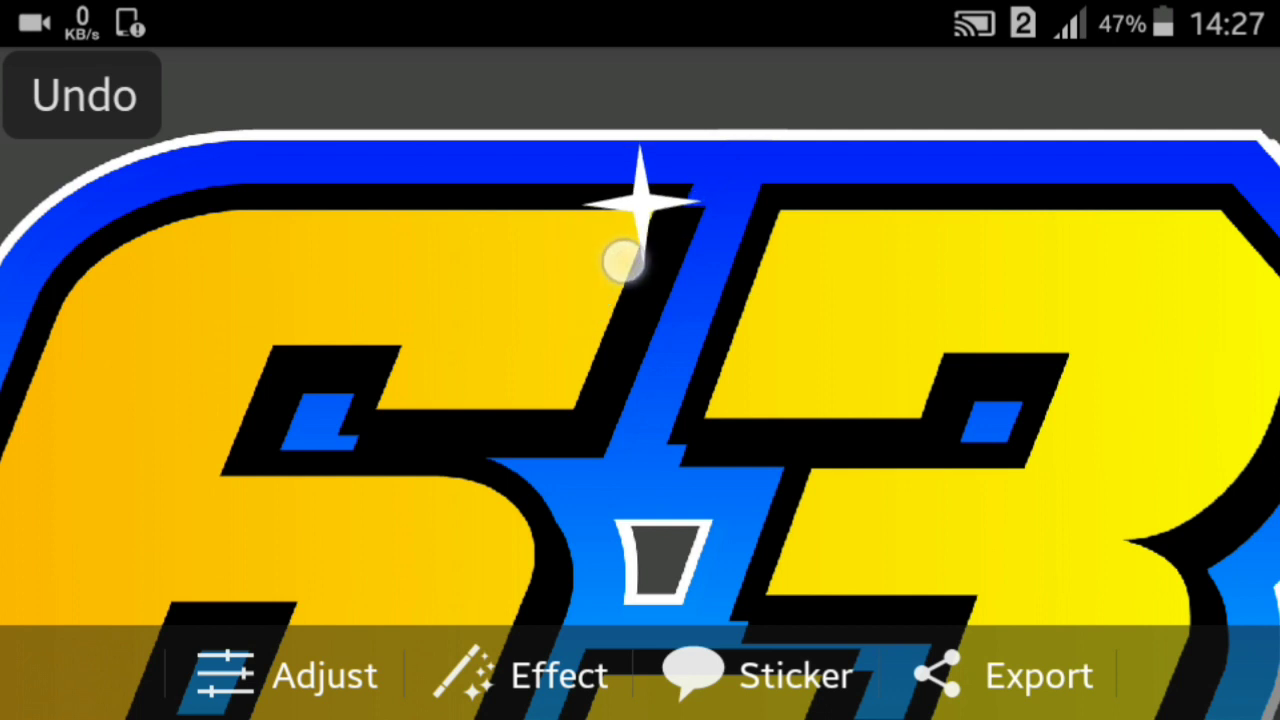
pyautogui.scroll(-3, 800, 325)
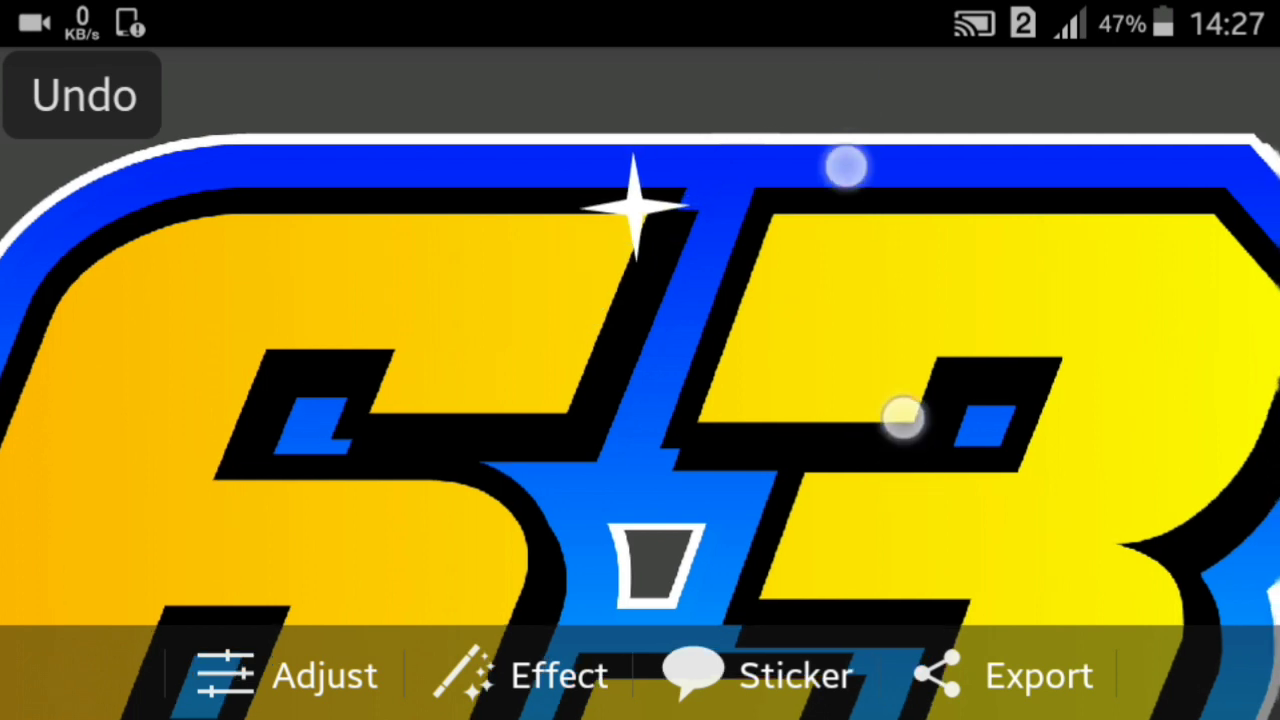
pyautogui.scroll(5, 790, 320)
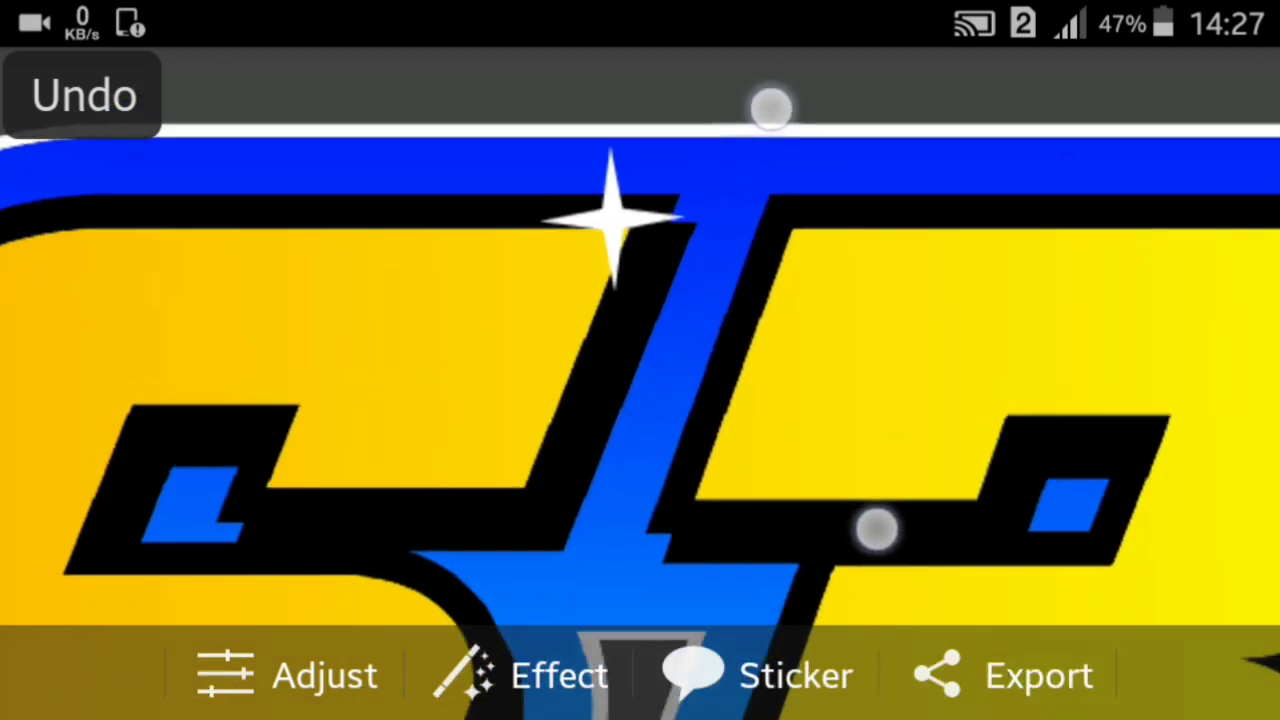
pyautogui.moveTo(605, 280); pyautogui.dragTo(640, 294)
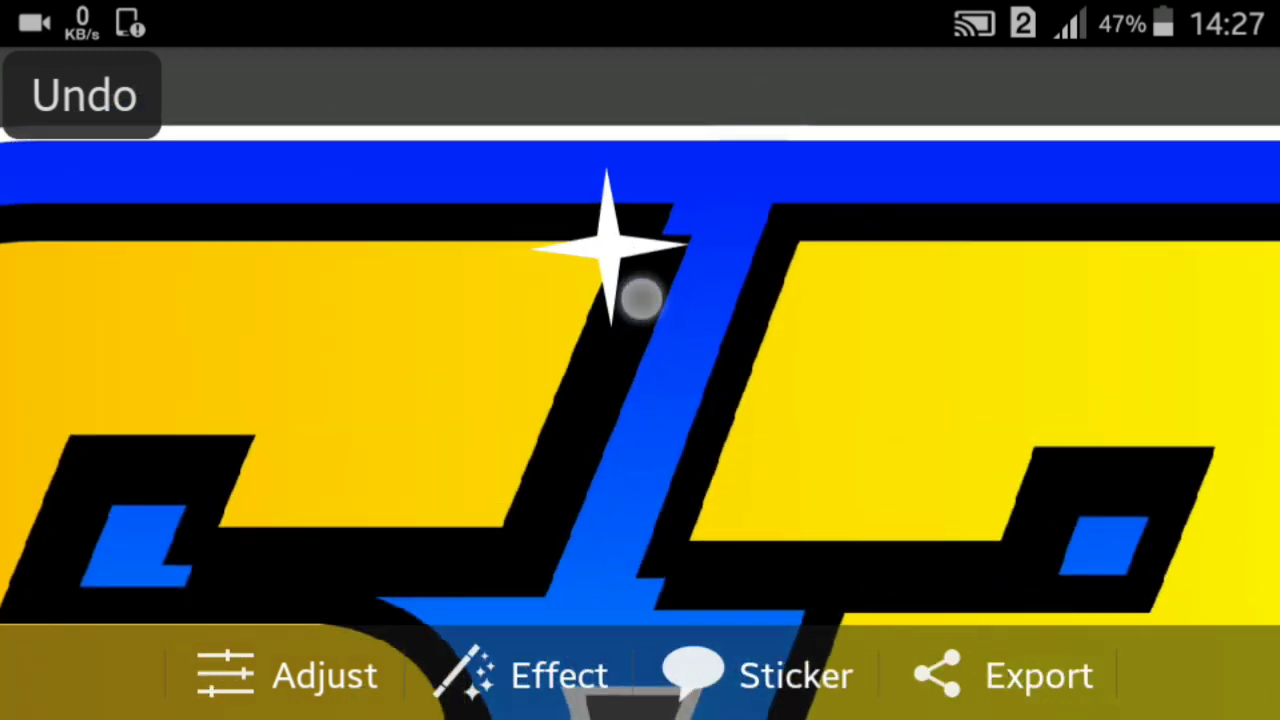
pyautogui.click(608, 245)
# Duplicate the star, shrink the copy, and move it into the 6's inner notch.
pyautogui.moveTo(640, 600); pyautogui.dragTo(663, 418)
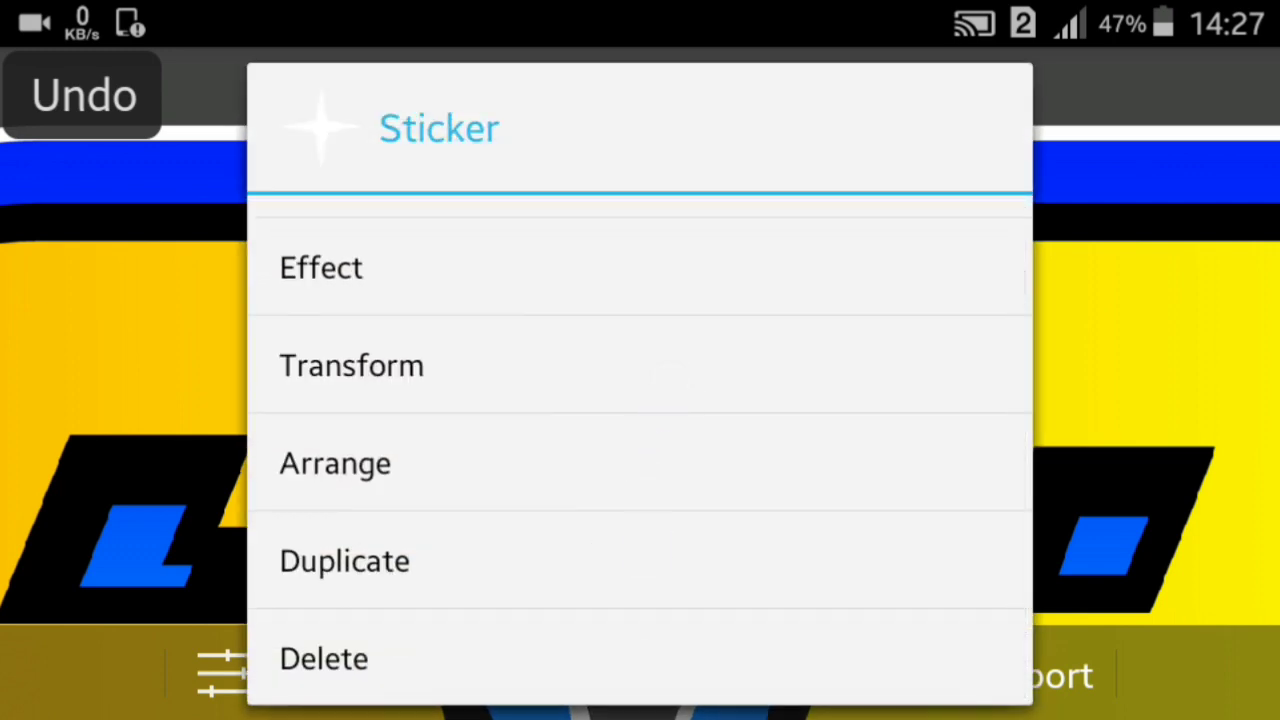
pyautogui.click(640, 560)
pyautogui.moveTo(610, 265); pyautogui.dragTo(280, 515)
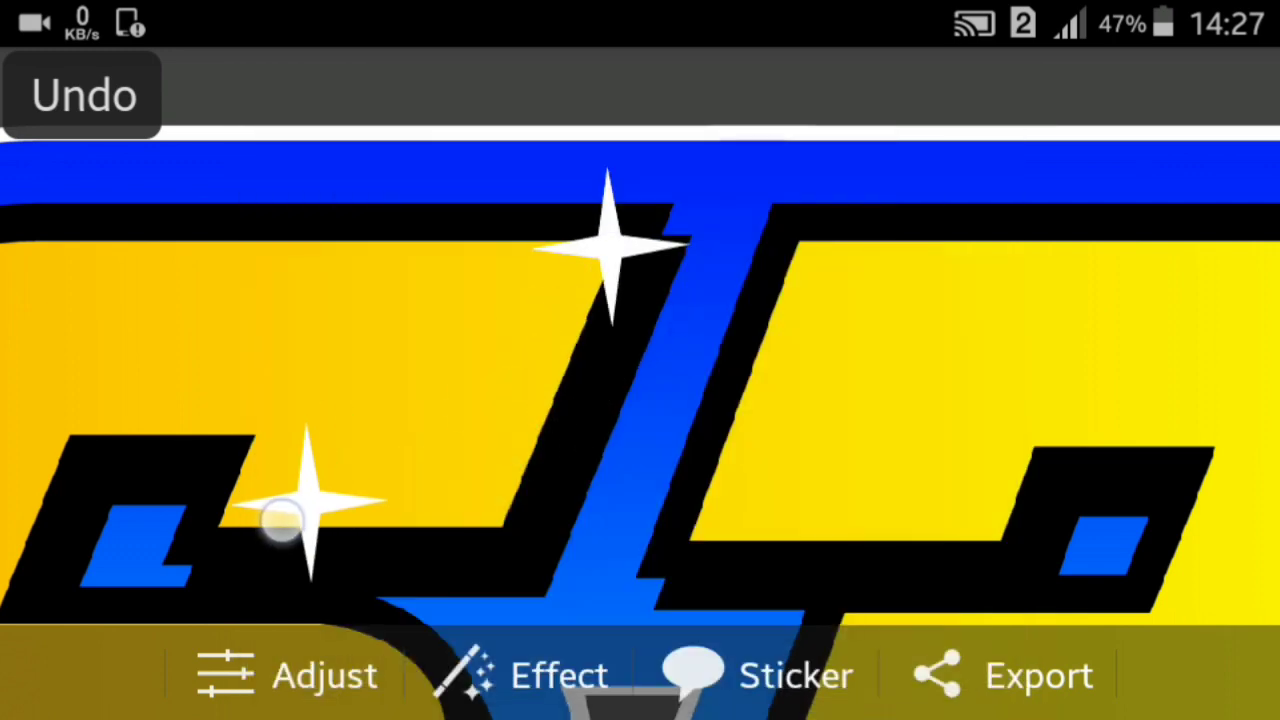
pyautogui.scroll(5, 433, 430)
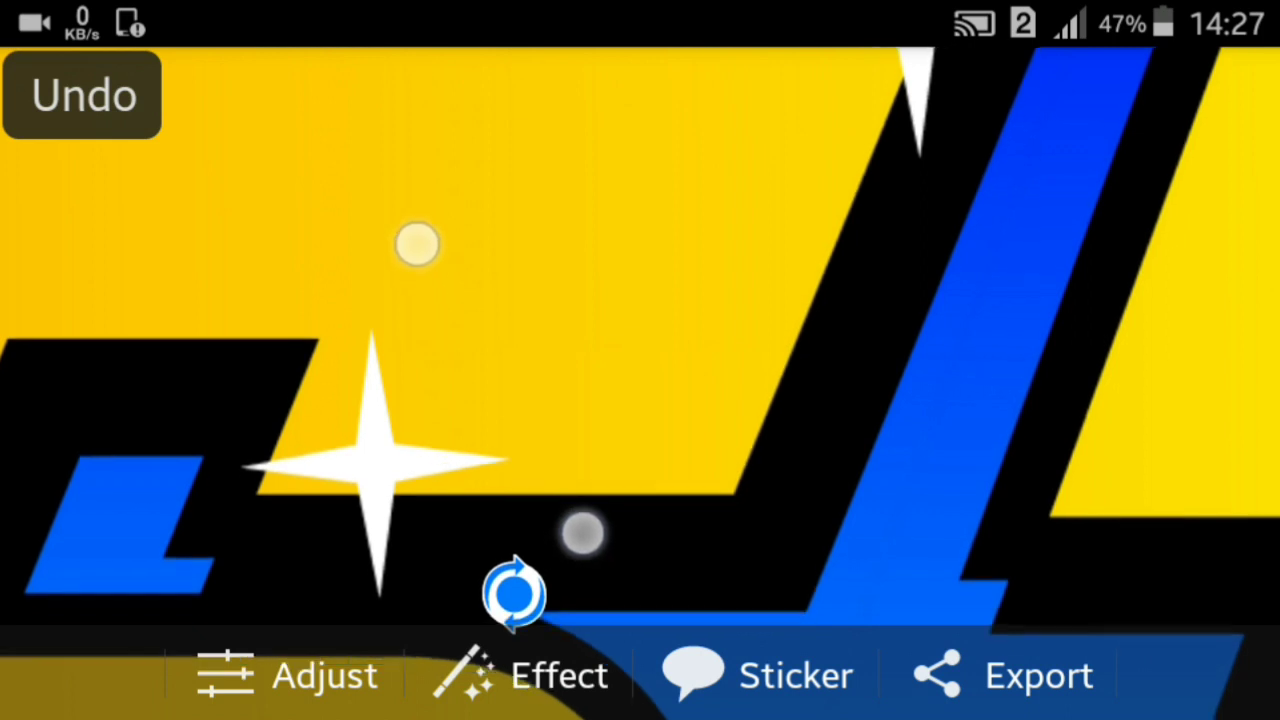
pyautogui.scroll(3, 500, 397)
pyautogui.moveTo(474, 522); pyautogui.dragTo(409, 480)
pyautogui.moveTo(325, 412)
pyautogui.mouseDown()
pyautogui.moveTo(208, 443)
pyautogui.moveTo(200, 462)
pyautogui.mouseUp()
pyautogui.moveTo(257, 415)
pyautogui.mouseDown()
pyautogui.moveTo(266, 409)
pyautogui.moveTo(240, 386)
pyautogui.moveTo(259, 384)
pyautogui.mouseUp()
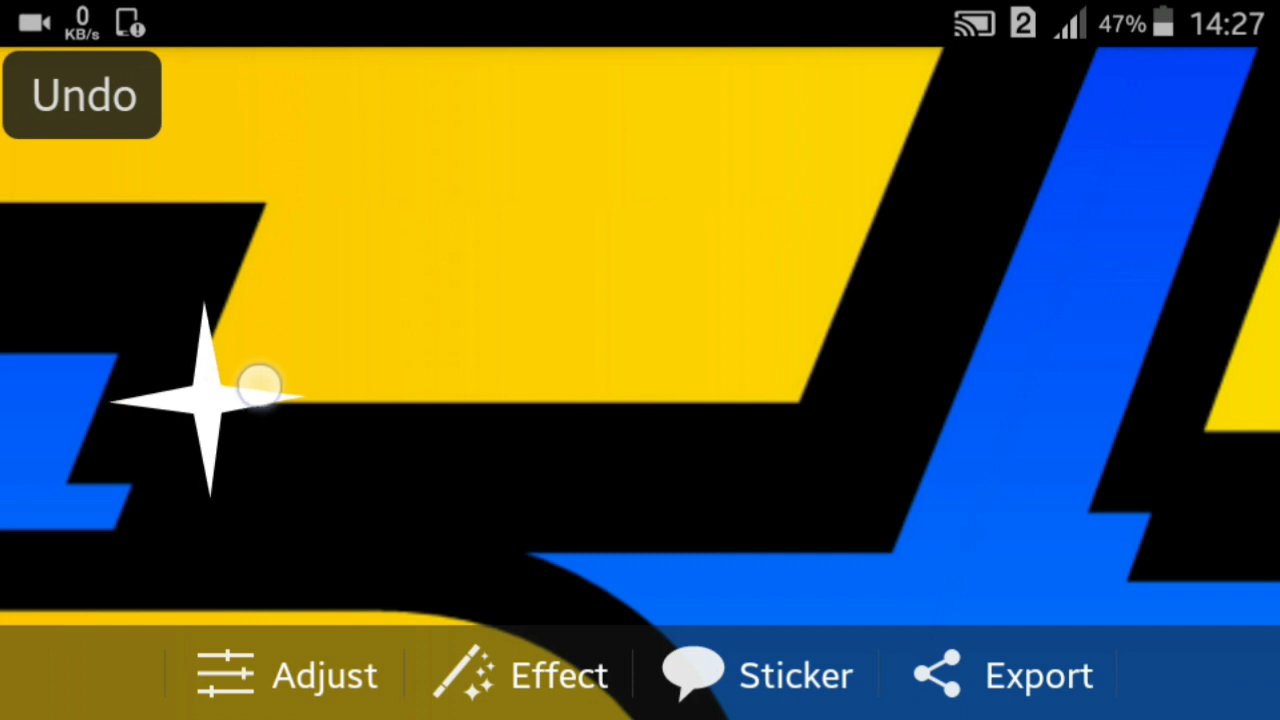
# Tilt the small star clockwise and zoom out to view the whole badge.
pyautogui.moveTo(310, 494)
pyautogui.mouseDown()
pyautogui.moveTo(353, 478)
pyautogui.moveTo(361, 434)
pyautogui.moveTo(346, 420)
pyautogui.mouseUp()
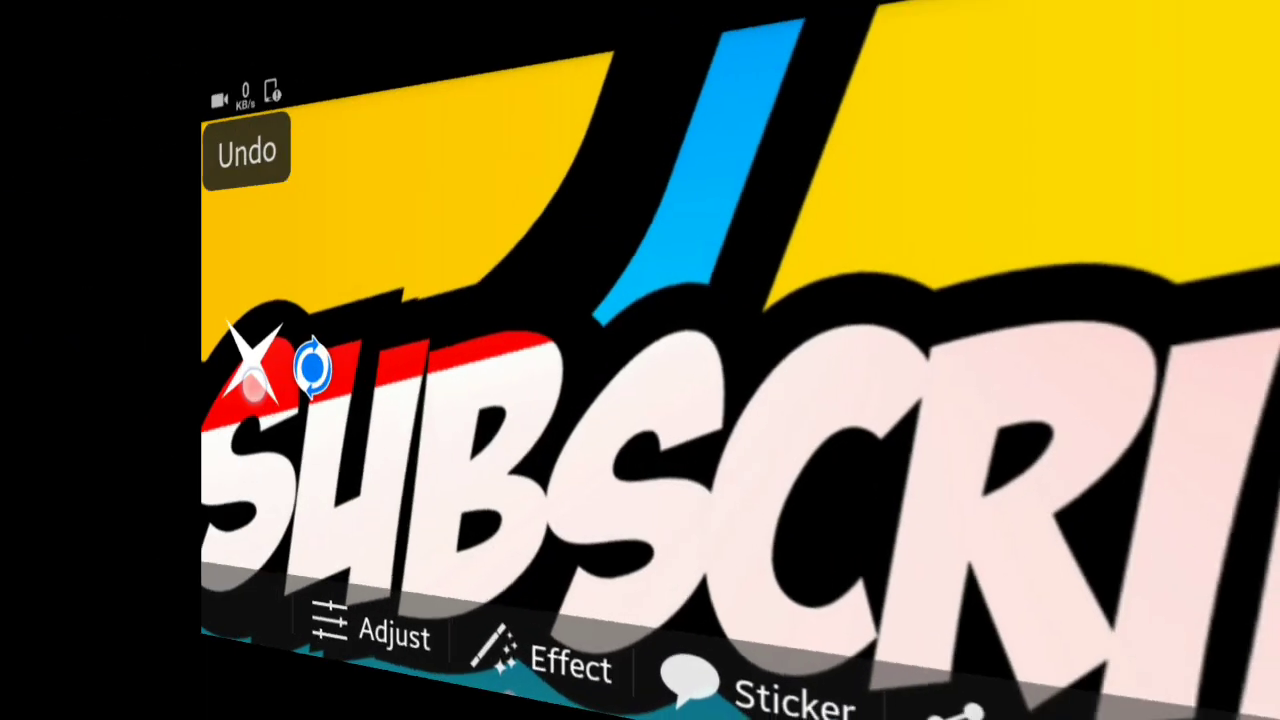
pyautogui.scroll(-5, 560, 300)
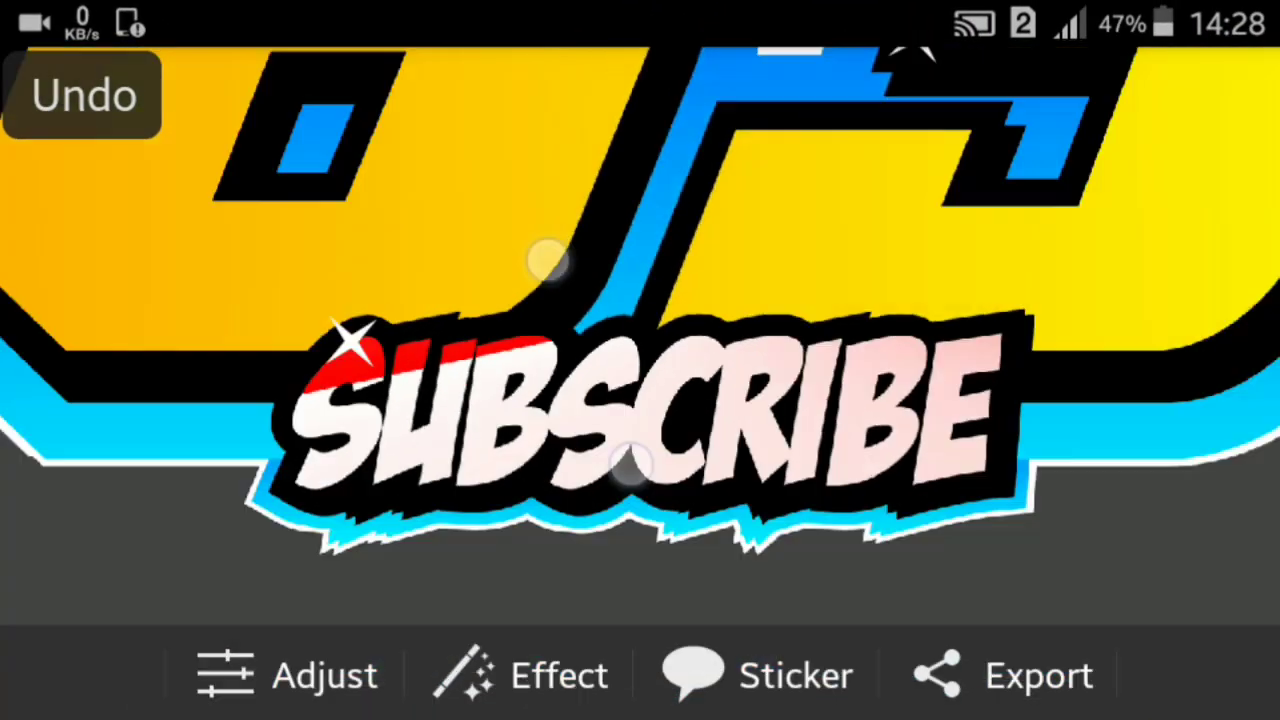
pyautogui.scroll(-3, 620, 330)
pyautogui.moveTo(640, 210); pyautogui.dragTo(646, 220)
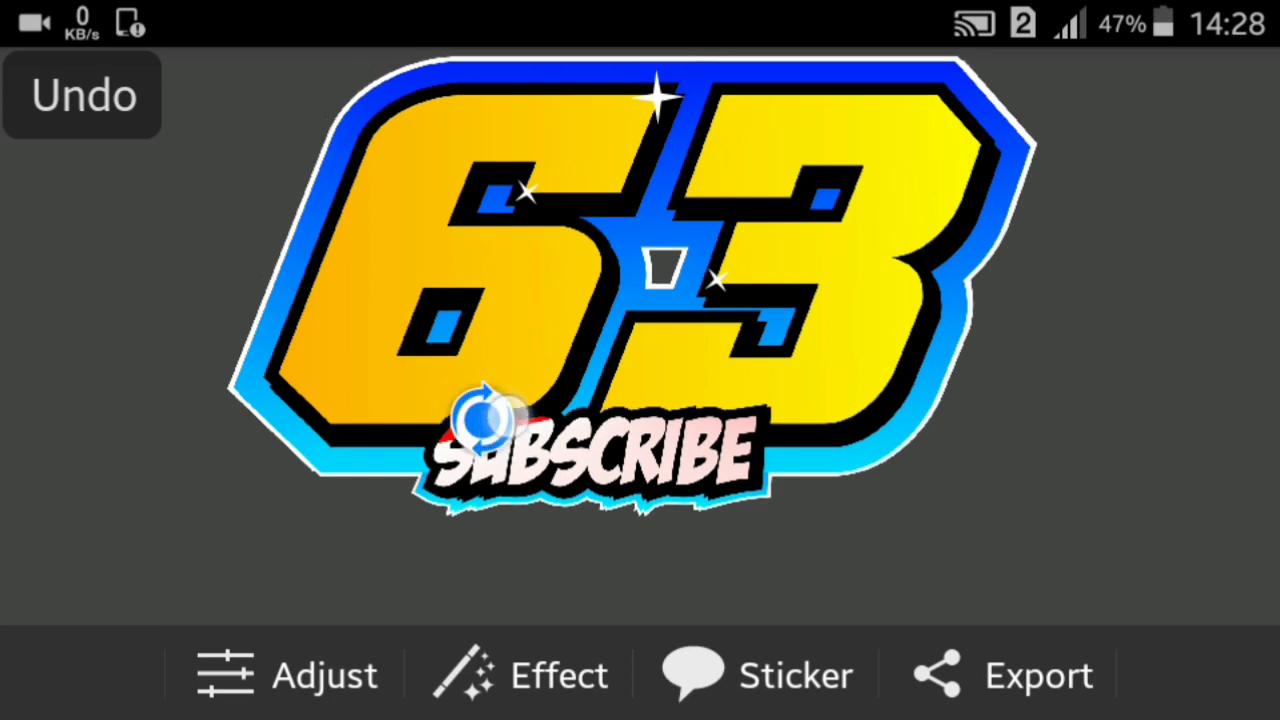
pyautogui.scroll(5, 518, 370)
pyautogui.scroll(-5, 835, 355)
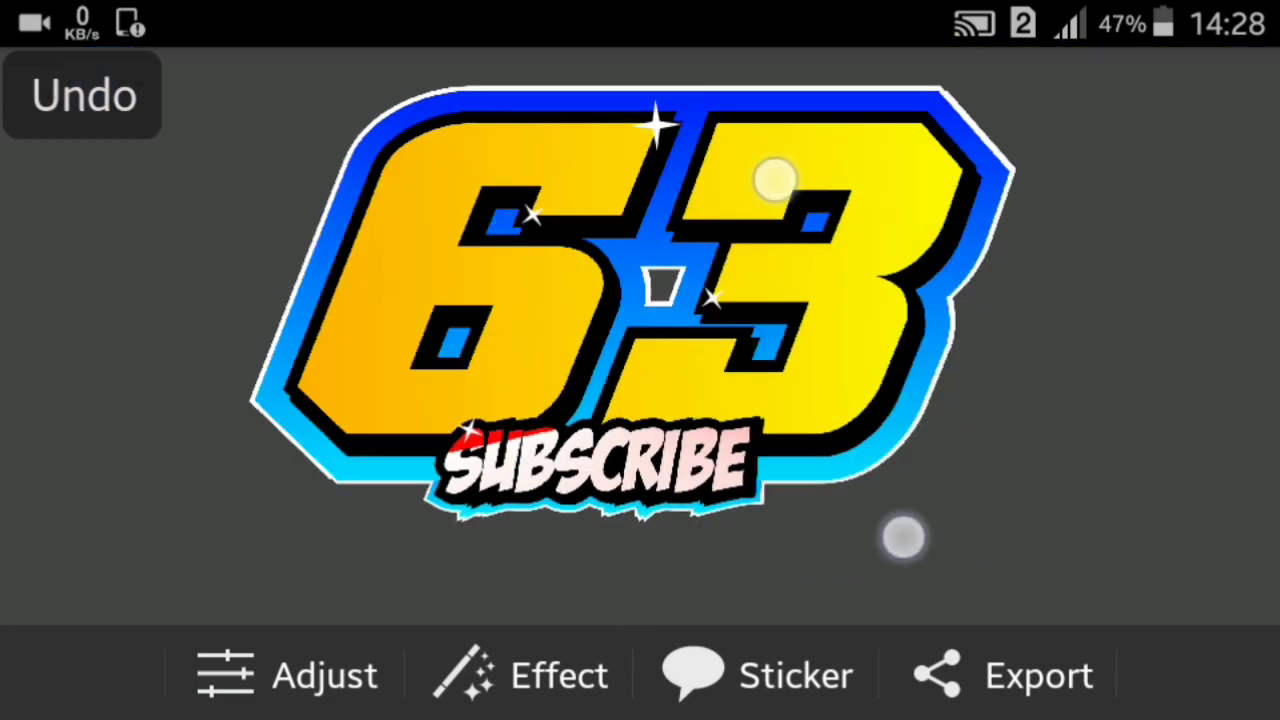
# Pick the triangular pointer from the Marks & Pointers stickers.
pyautogui.click(762, 697)
pyautogui.moveTo(843, 585); pyautogui.dragTo(947, 189)
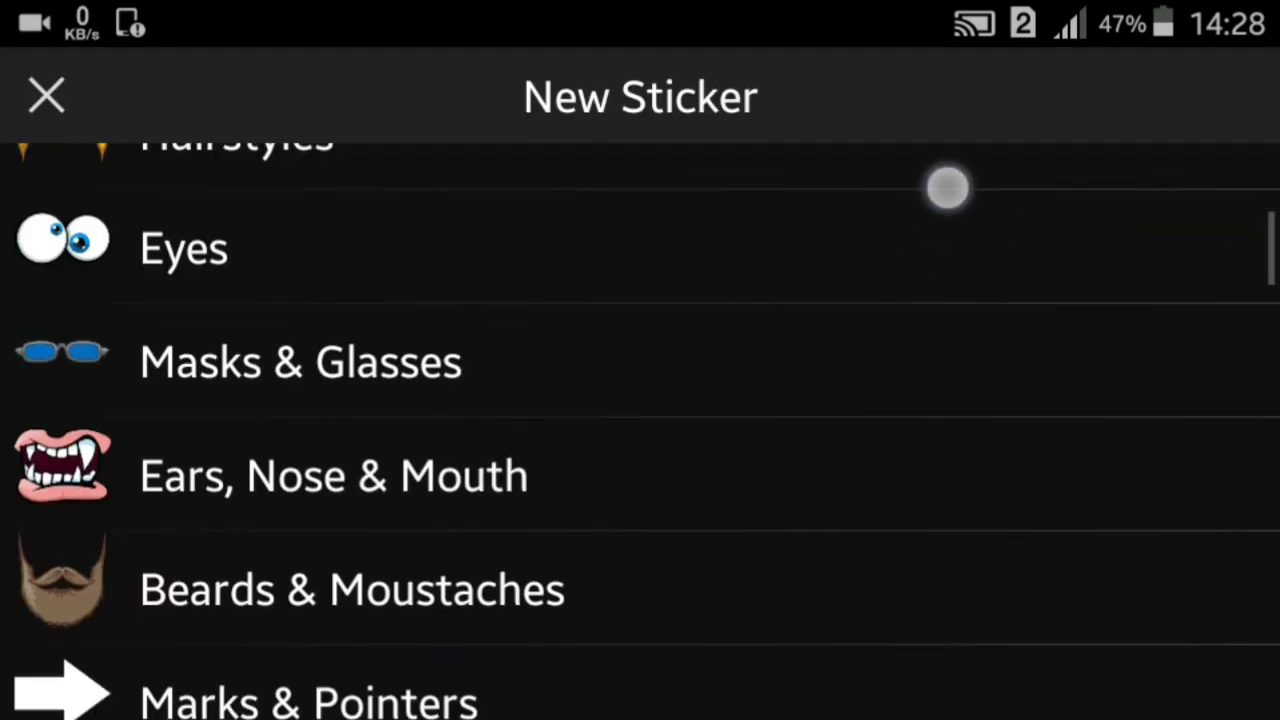
pyautogui.moveTo(790, 607); pyautogui.dragTo(911, 253)
pyautogui.click(889, 314)
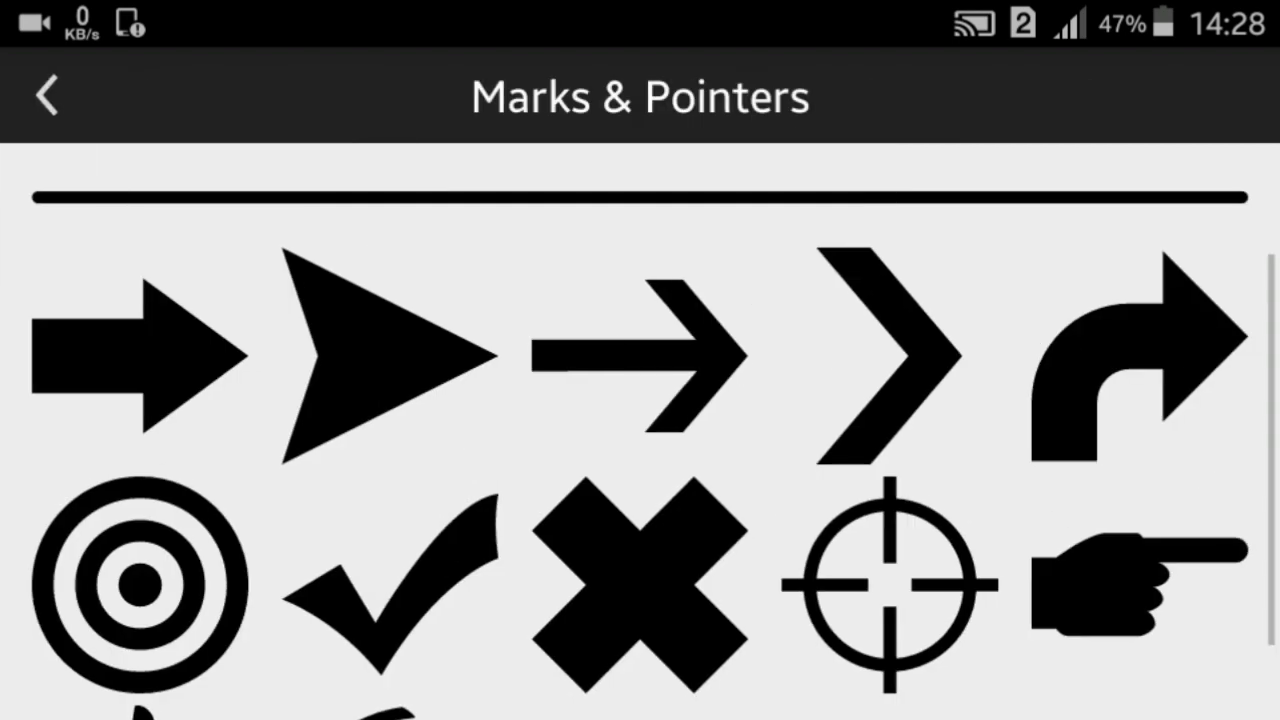
pyautogui.moveTo(921, 525); pyautogui.dragTo(921, 410)
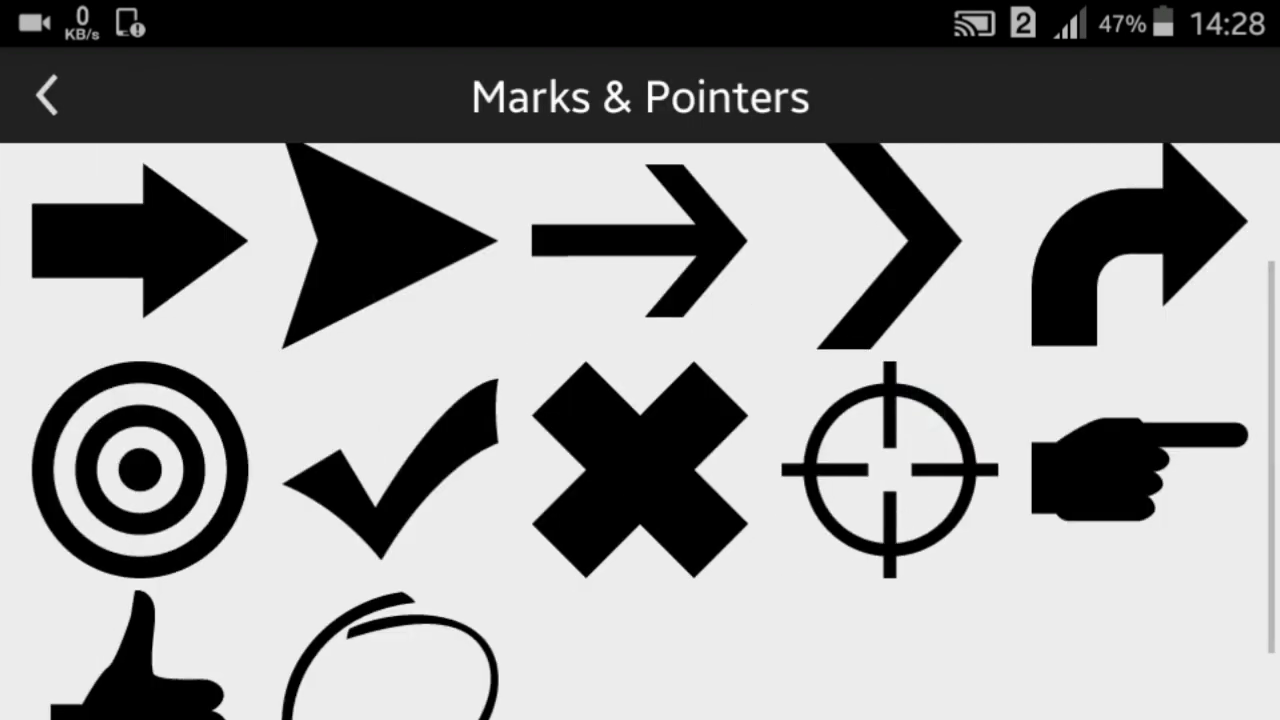
pyautogui.click(414, 263)
# Colour the pointer black at 0% brightness, place it, then enlarge and shift it right.
pyautogui.click(674, 265)
pyautogui.moveTo(905, 581); pyautogui.dragTo(371, 581)
pyautogui.click(893, 335)
pyautogui.click(1234, 97)
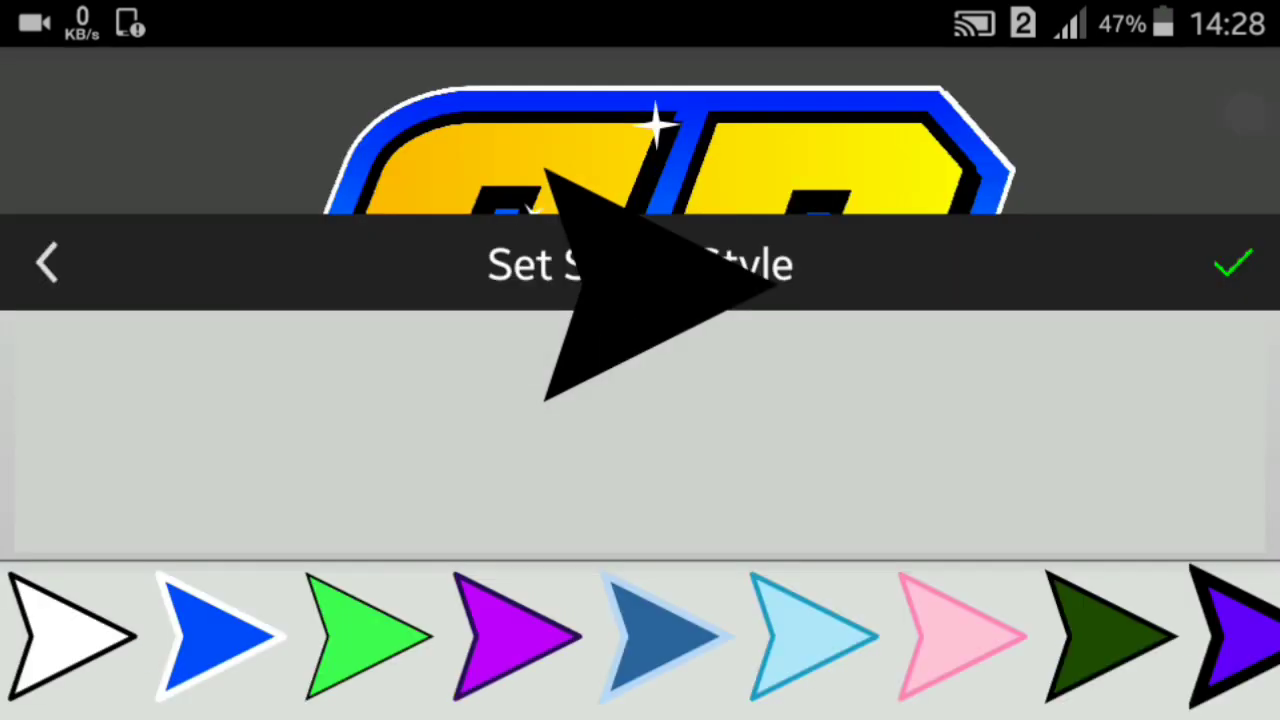
pyautogui.scroll(5, 595, 290)
pyautogui.moveTo(751, 343); pyautogui.dragTo(840, 330)
pyautogui.scroll(5, 819, 333)
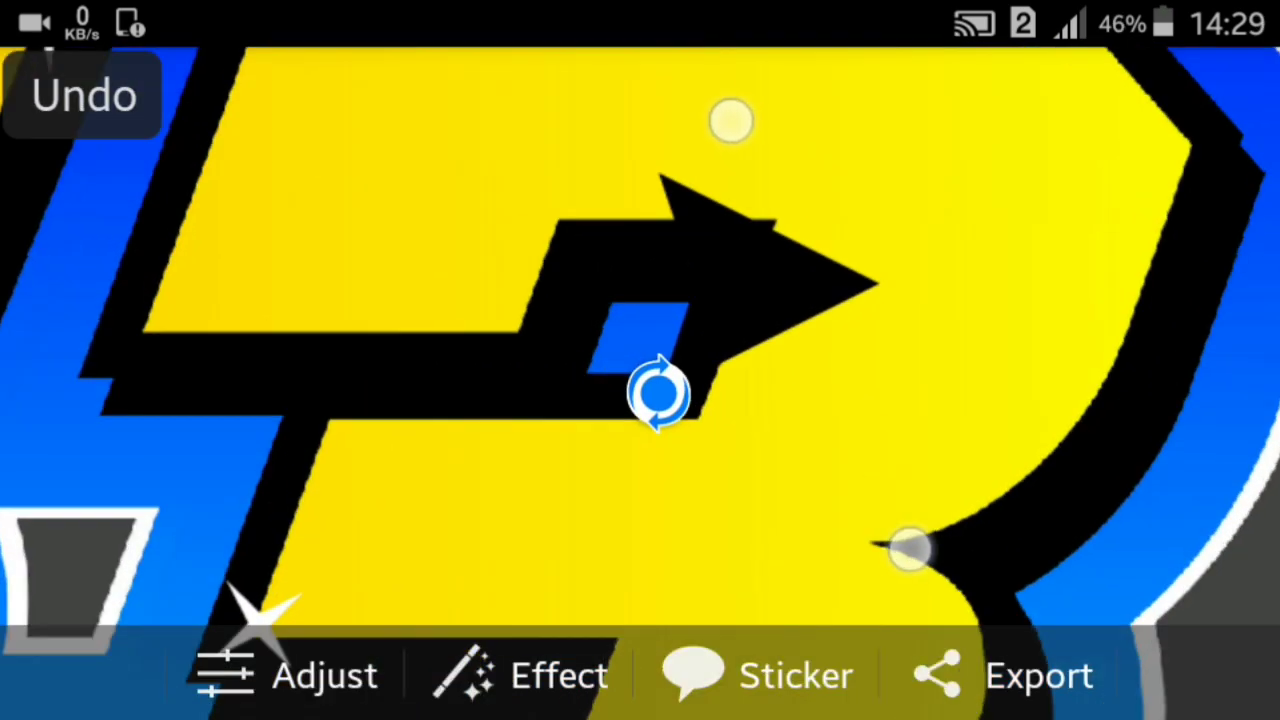
# Rotate and stretch the black arrow into a long, slim point.
pyautogui.moveTo(628, 470)
pyautogui.mouseDown()
pyautogui.moveTo(660, 469)
pyautogui.moveTo(600, 423)
pyautogui.moveTo(651, 471)
pyautogui.moveTo(670, 462)
pyautogui.mouseUp()
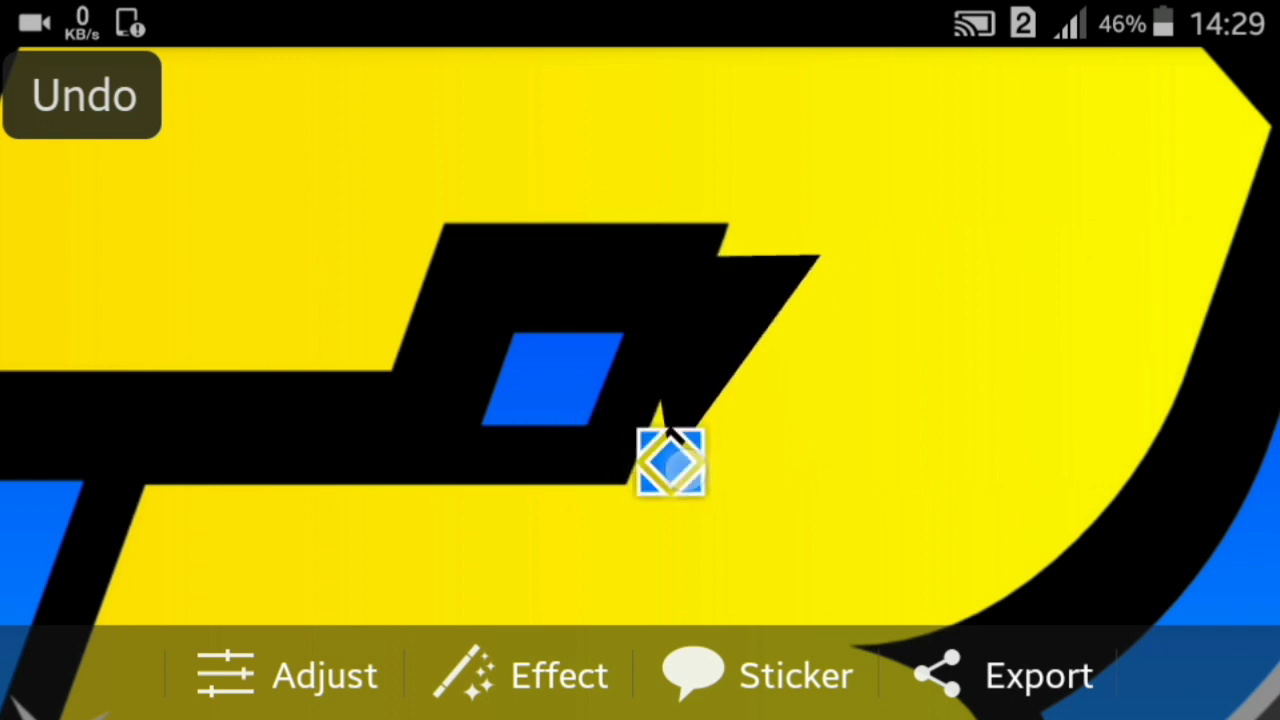
pyautogui.moveTo(894, 354)
pyautogui.mouseDown()
pyautogui.moveTo(920, 287)
pyautogui.moveTo(923, 357)
pyautogui.mouseUp()
pyautogui.moveTo(766, 151)
pyautogui.mouseDown()
pyautogui.moveTo(831, 177)
pyautogui.moveTo(932, 138)
pyautogui.mouseUp()
pyautogui.moveTo(771, 337)
pyautogui.mouseDown()
pyautogui.moveTo(757, 289)
pyautogui.moveTo(733, 290)
pyautogui.mouseUp()
pyautogui.moveTo(892, 88); pyautogui.dragTo(862, 52)
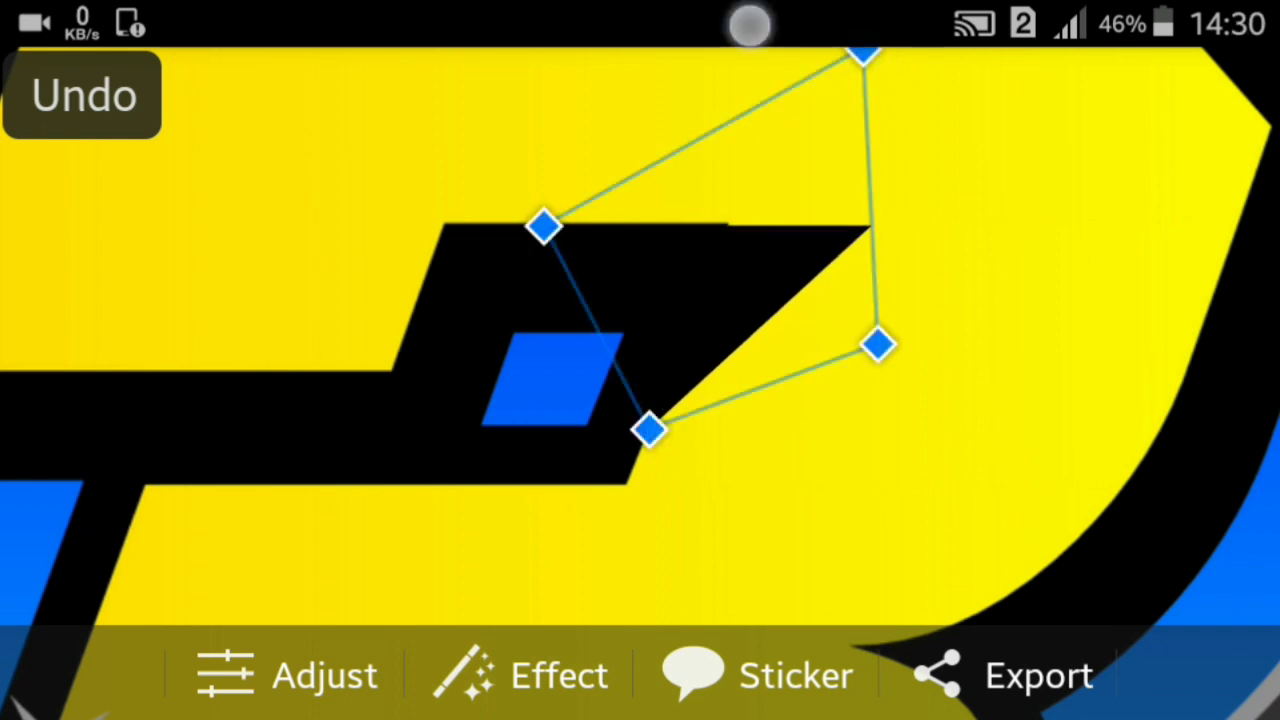
pyautogui.moveTo(863, 334)
pyautogui.mouseDown()
pyautogui.moveTo(923, 291)
pyautogui.moveTo(977, 347)
pyautogui.mouseUp()
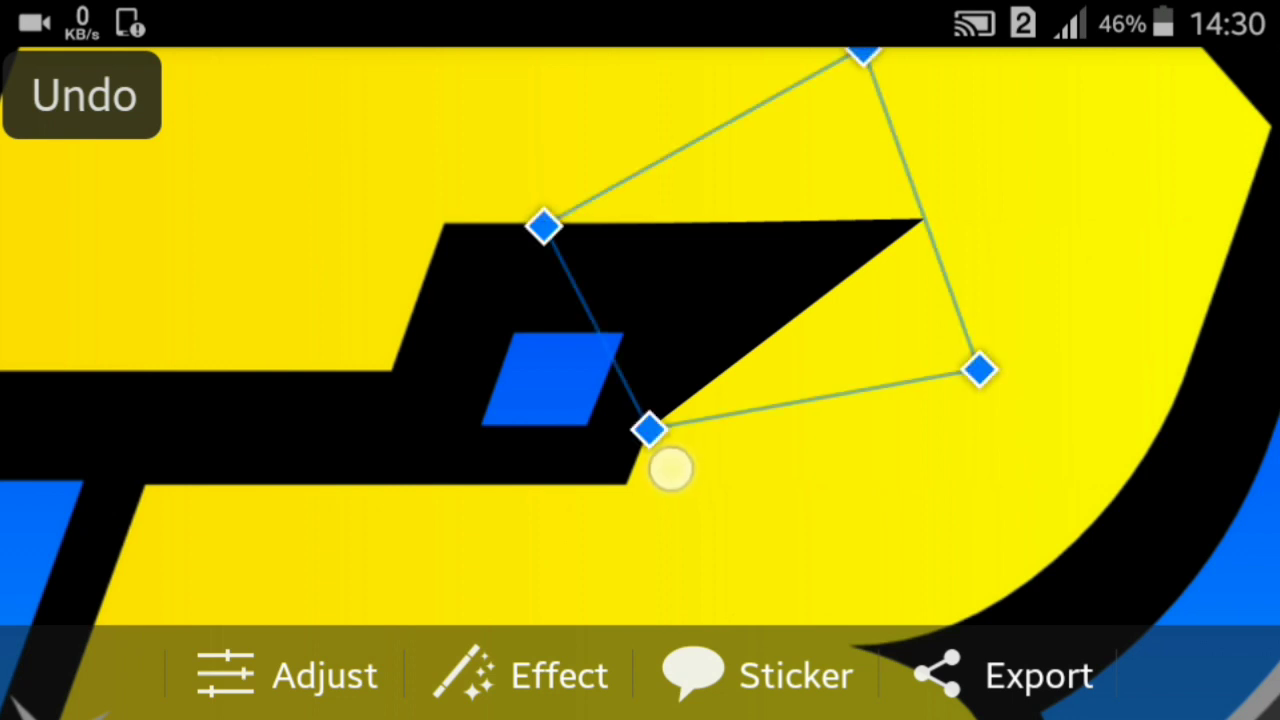
pyautogui.moveTo(669, 466); pyautogui.dragTo(674, 410)
# Refine the arrow's top edge into a flat sharp spur and zoom out.
pyautogui.click(672, 401)
pyautogui.moveTo(811, 283); pyautogui.dragTo(797, 280)
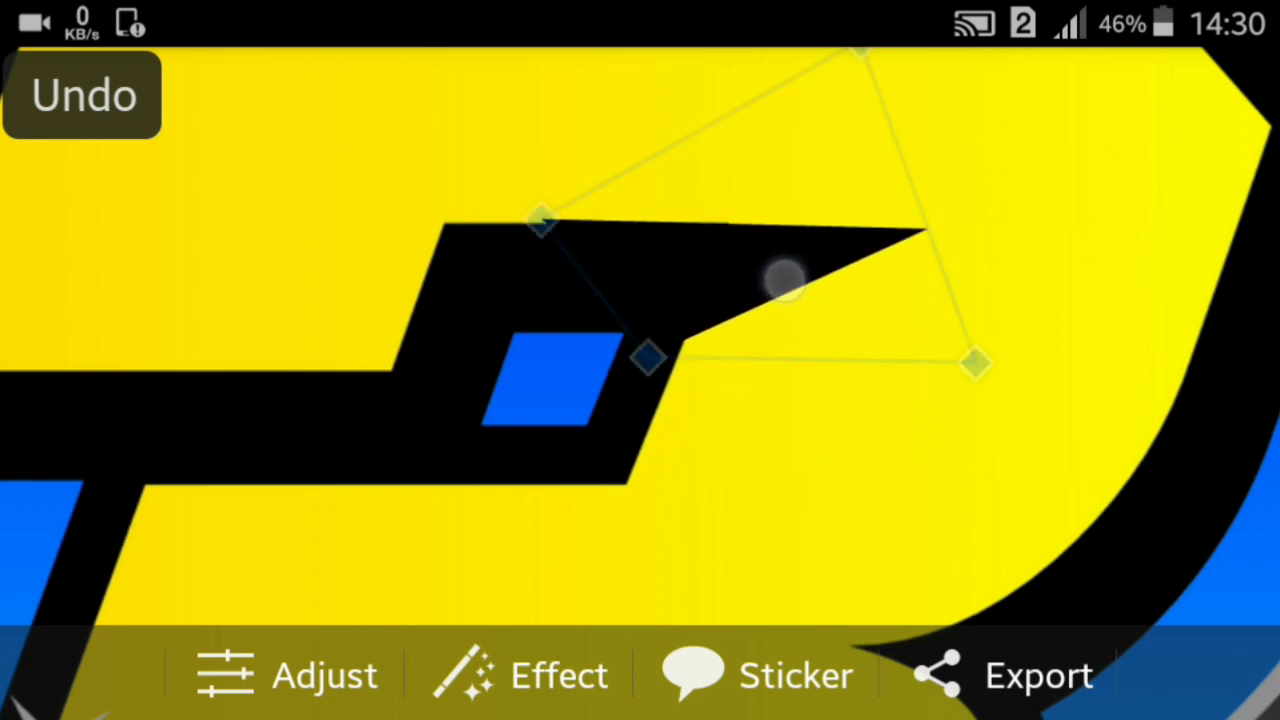
pyautogui.click(551, 251)
pyautogui.moveTo(549, 258); pyautogui.dragTo(541, 268)
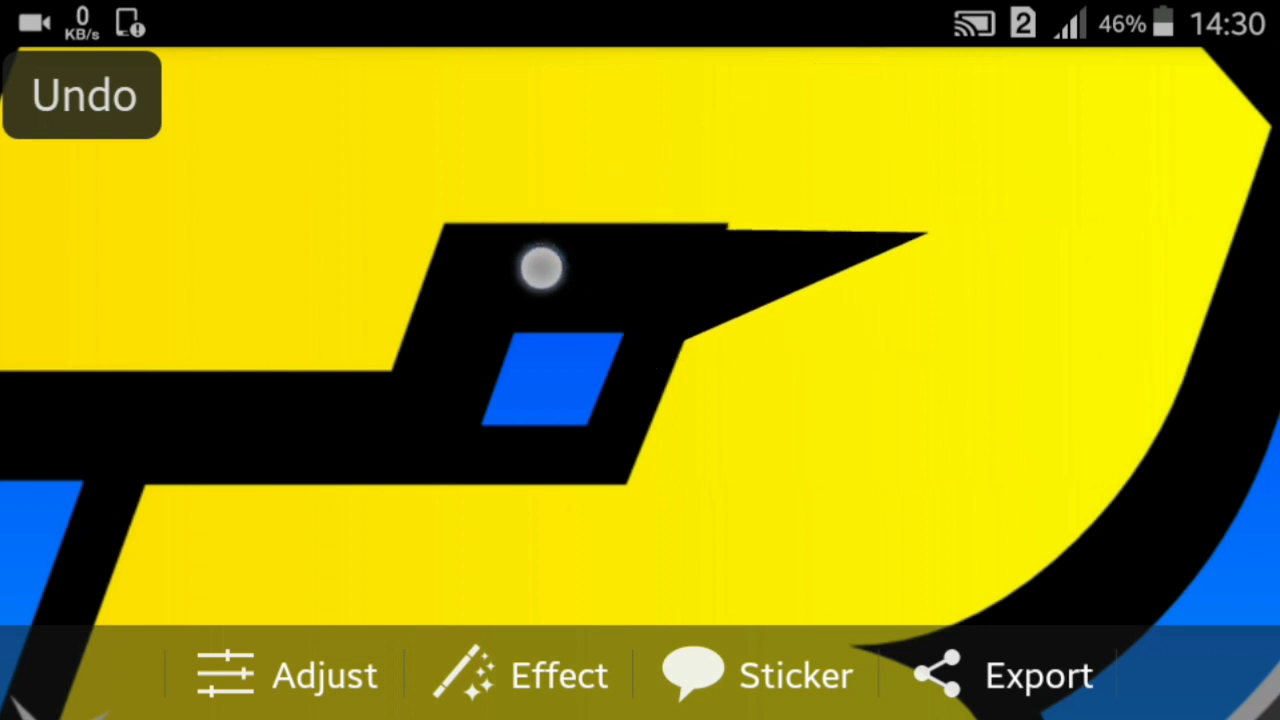
pyautogui.moveTo(977, 377); pyautogui.dragTo(976, 347)
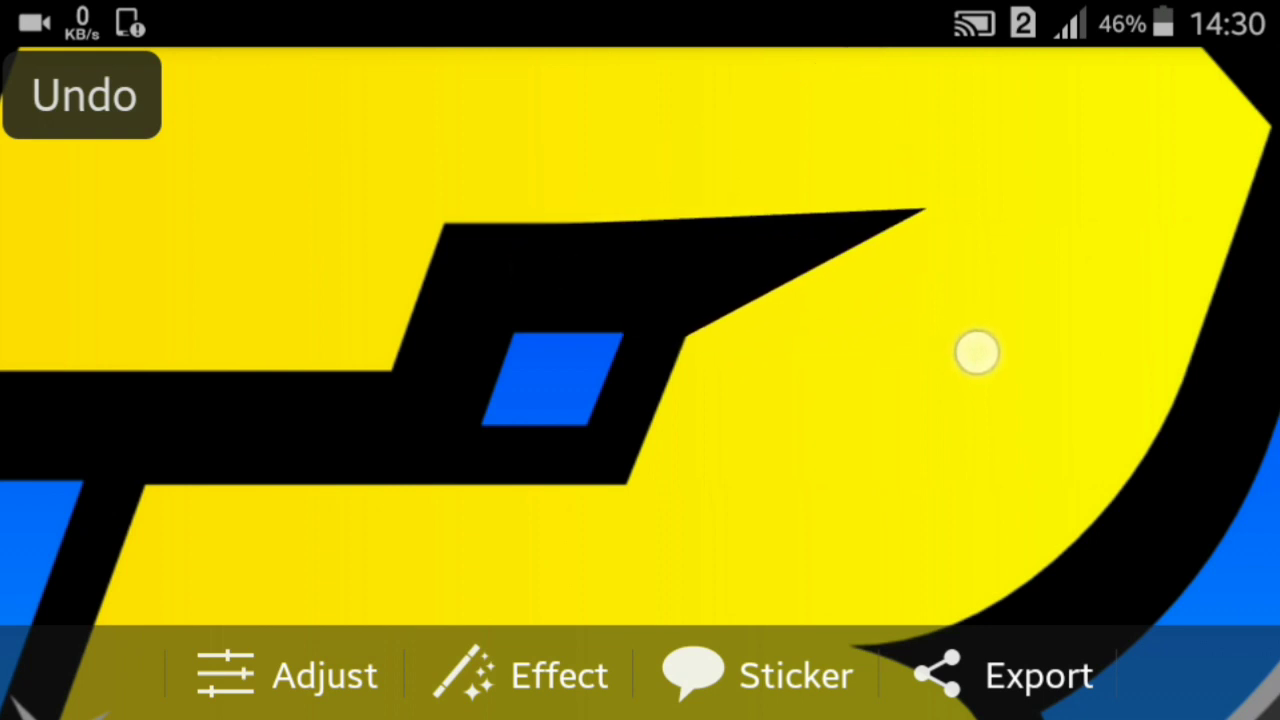
pyautogui.scroll(-3, 660, 340)
pyautogui.scroll(-2, 660, 340)
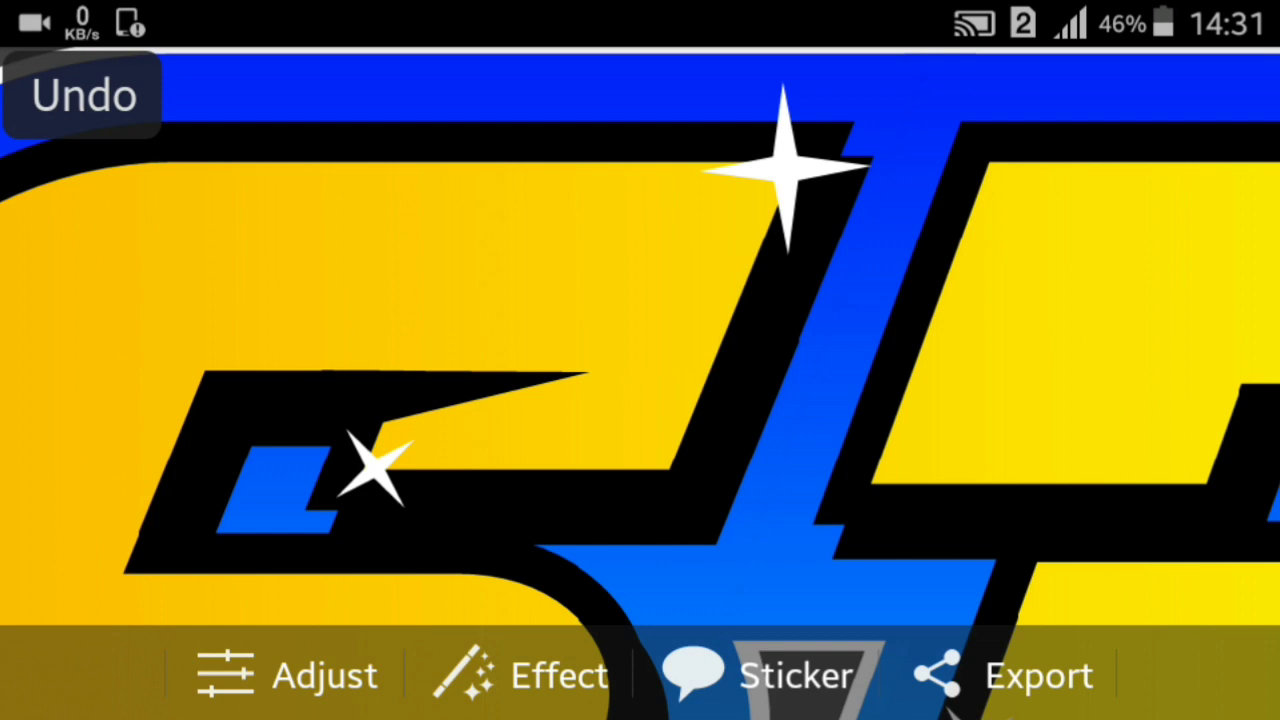
pyautogui.scroll(-2, 646, 441)
pyautogui.scroll(-3, 646, 441)
pyautogui.scroll(-1, 588, 441)
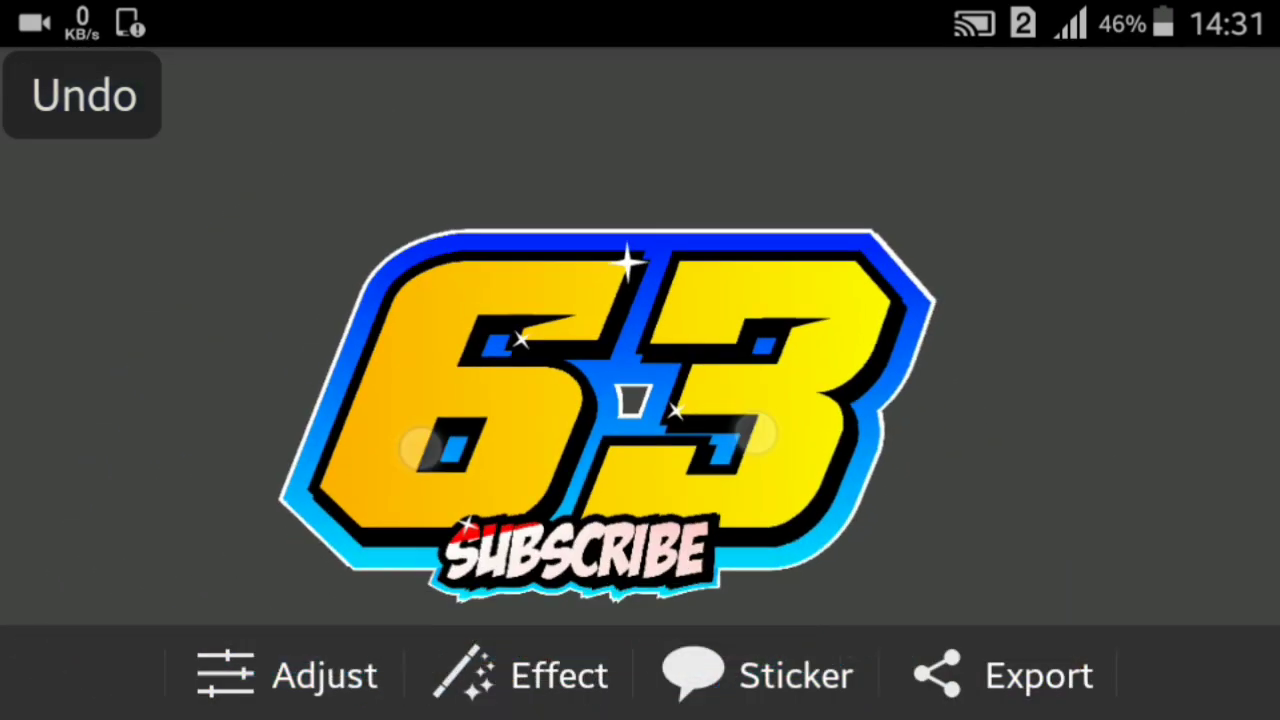
pyautogui.click(1020, 690)
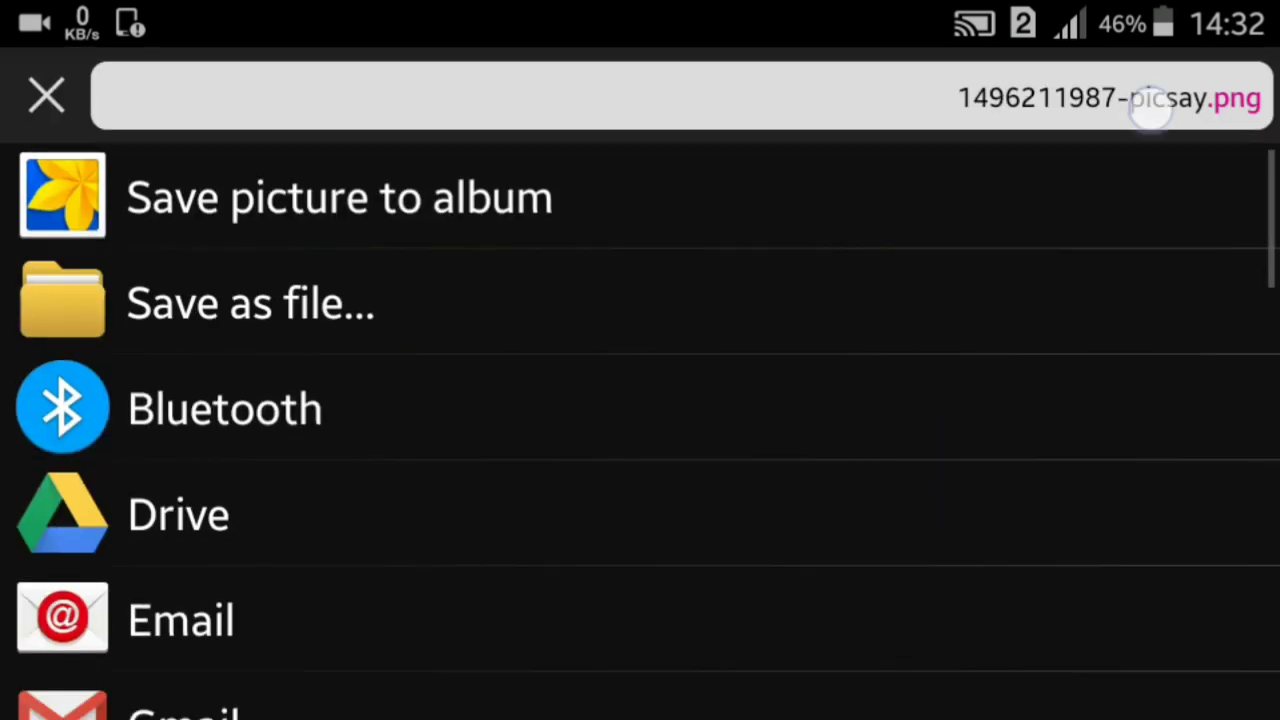
# Rename the file to 1496211987.png and save it to the Shared album.
pyautogui.click(1152, 112)
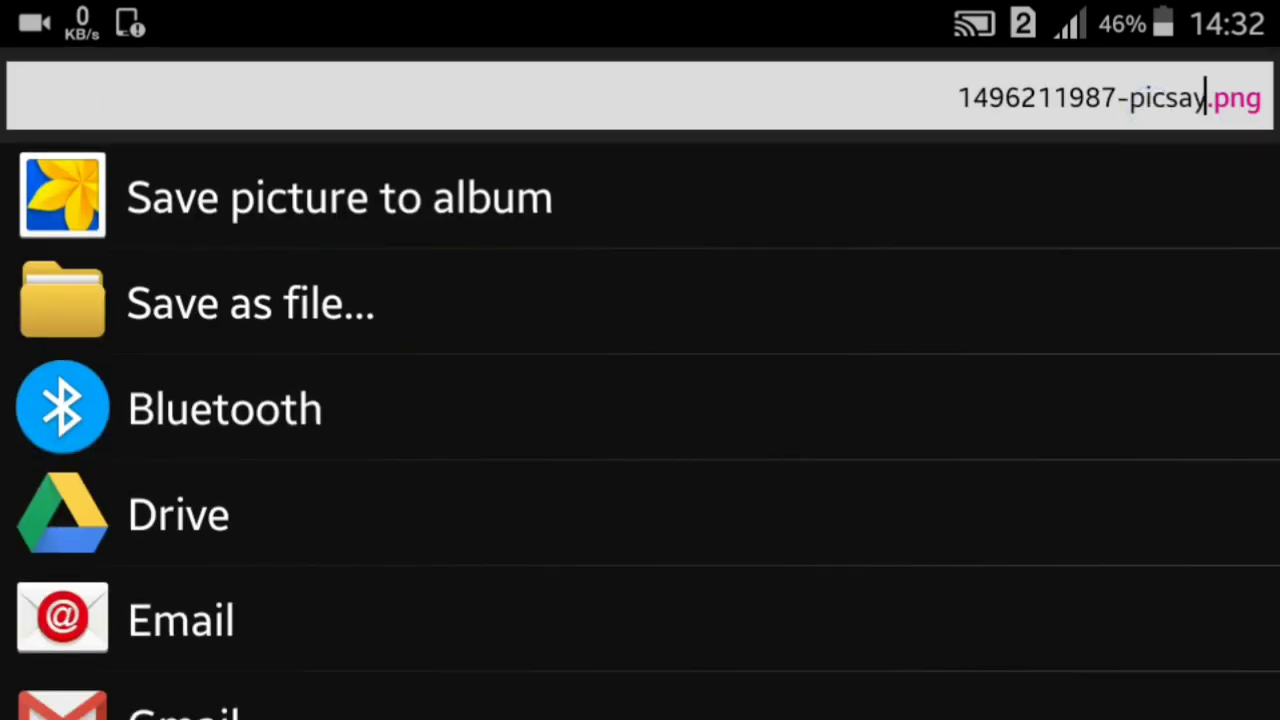
pyautogui.press('BackSpace')
pyautogui.press('BackSpace')
pyautogui.press('BackSpace')
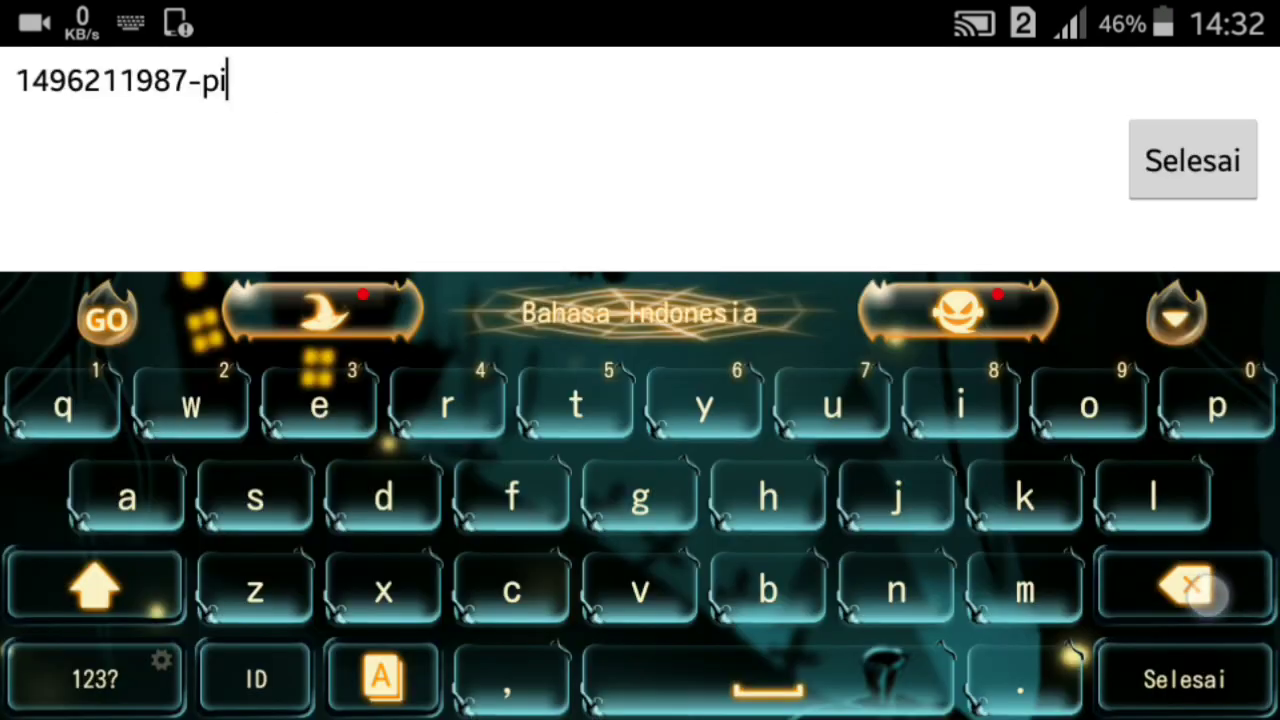
pyautogui.press('BackSpace')
pyautogui.press('BackSpace')
pyautogui.press('BackSpace')
pyautogui.click(1193, 160)
pyautogui.click(930, 190)
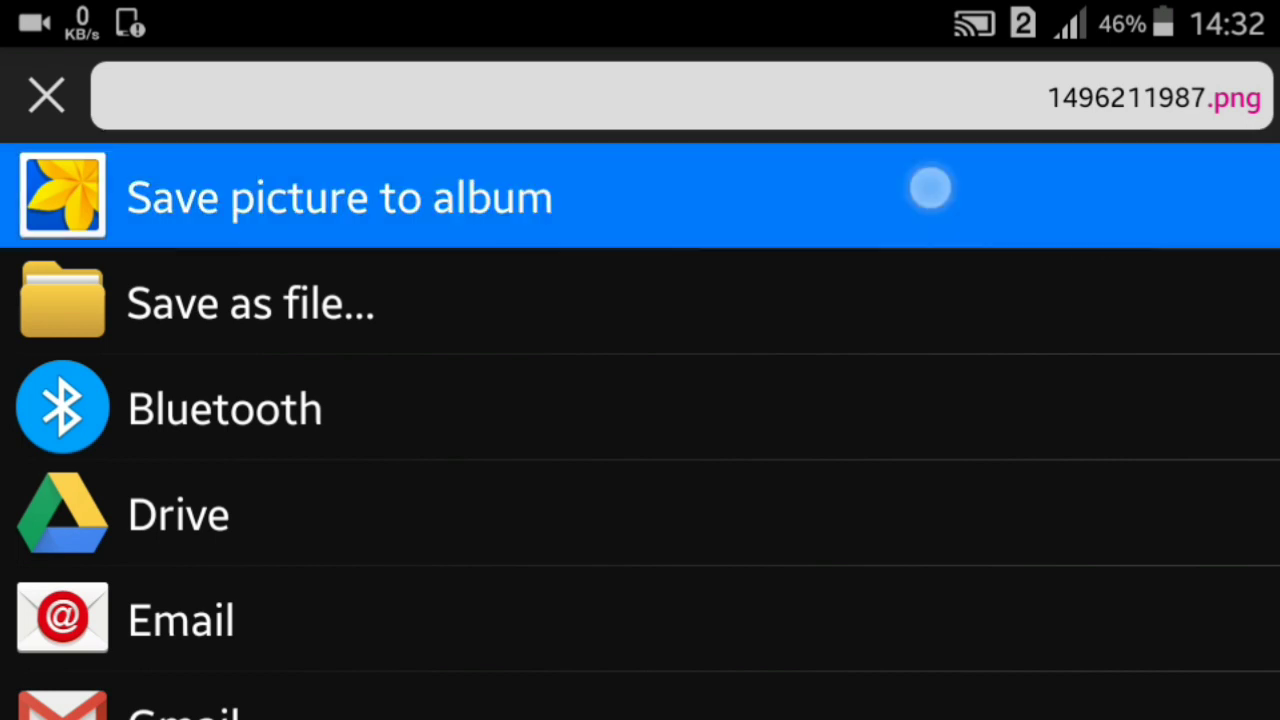
pyautogui.click(1148, 401)
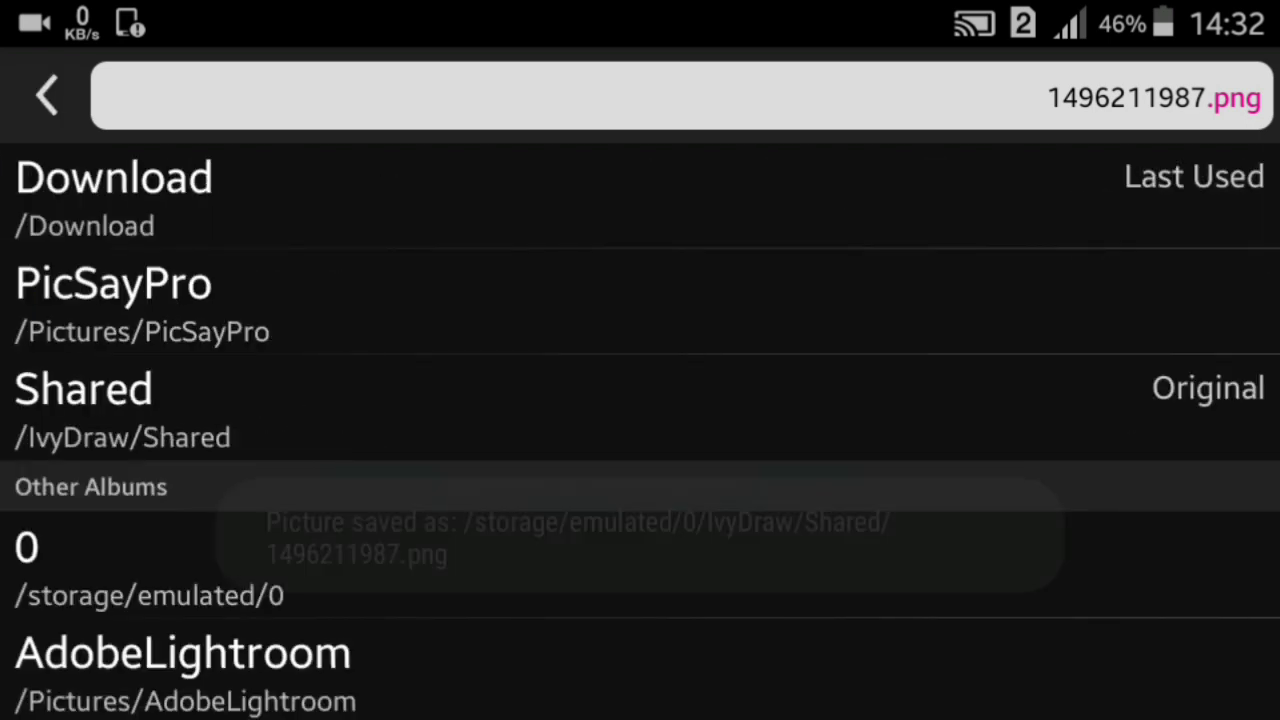